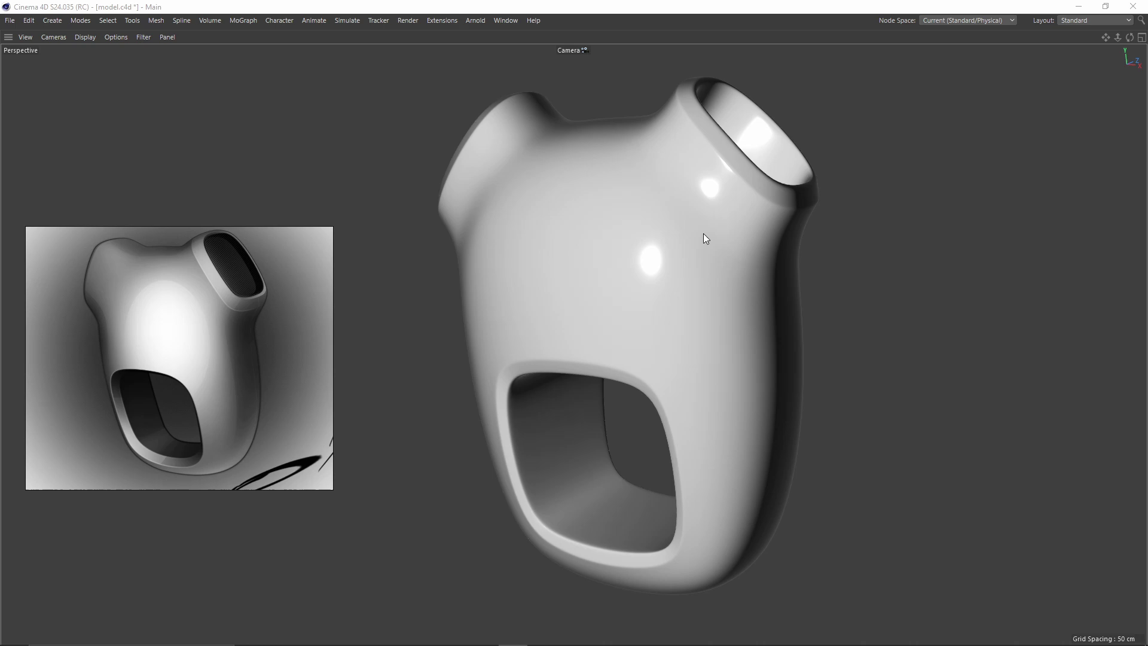
Return from the full-screen viewport to the standard layout and show the finished model with Gouraud Shading (Lines).
{"action": "key", "text": "ctrl+Tab"}
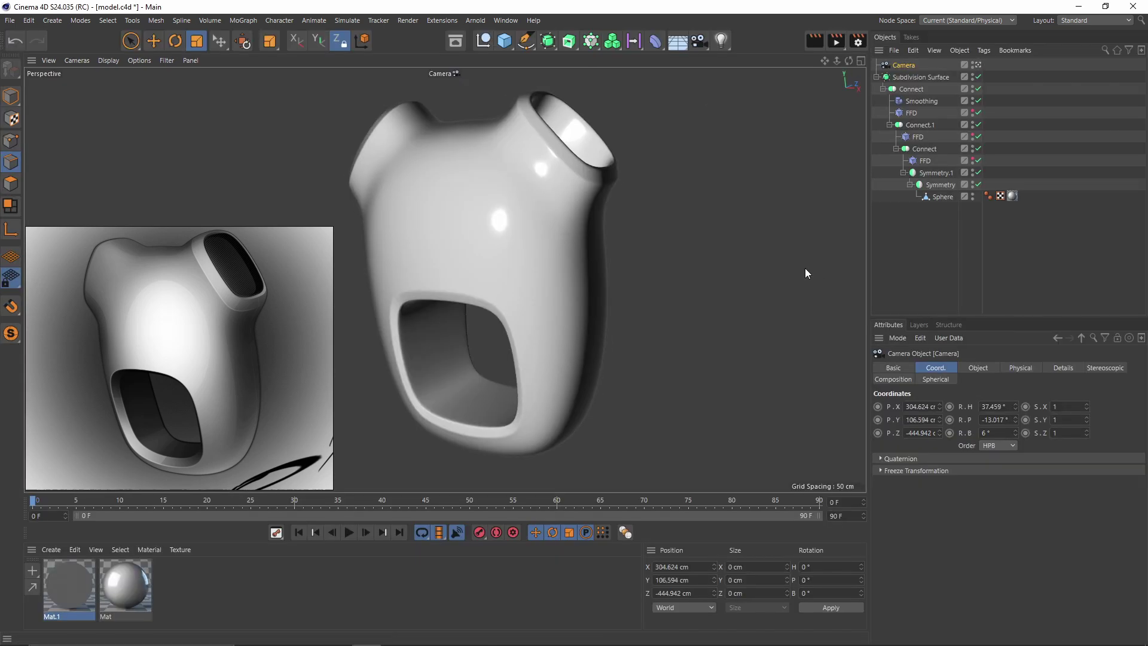
{"action": "key", "text": "n"}
{"action": "key", "text": "b"}
{"action": "left_click_drag", "start_coordinate": [569, 242], "coordinate": [600, 282], "text": "alt"}
Switch to the browser and look through the sketches on the Coroflot "Collection of Forms" page.
{"action": "key", "text": "alt+Tab"}
{"action": "left_click", "coordinate": [600, 282]}
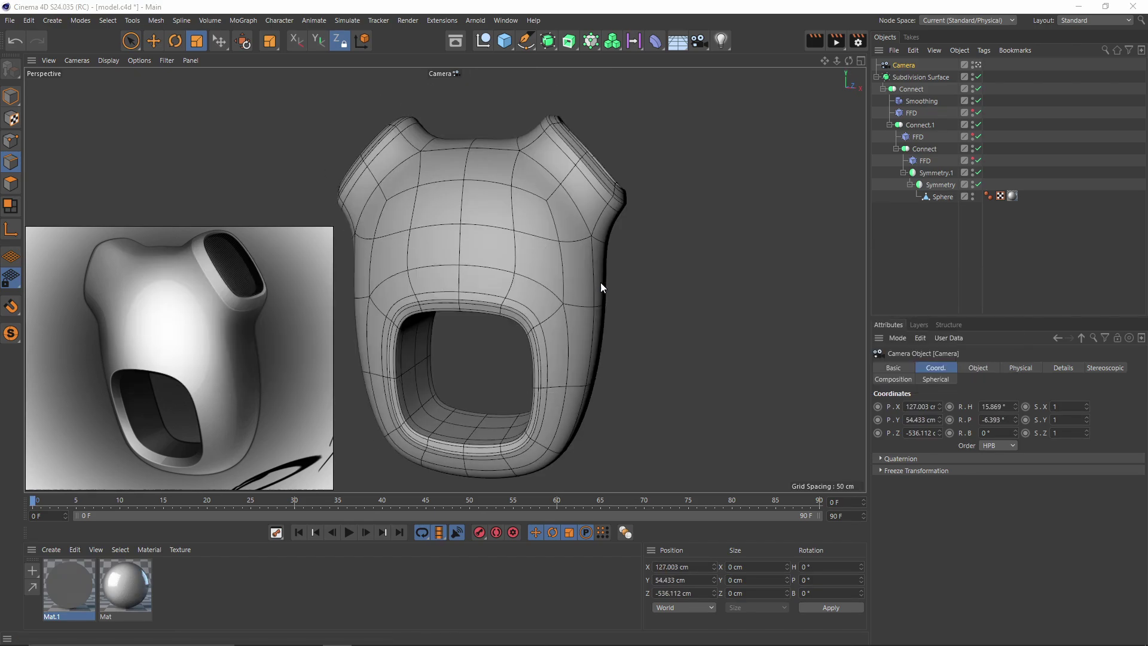
{"action": "scroll", "coordinate": [866, 340], "scroll_direction": "down", "scroll_amount": 3}
{"action": "scroll", "coordinate": [851, 333], "scroll_direction": "down", "scroll_amount": 10}
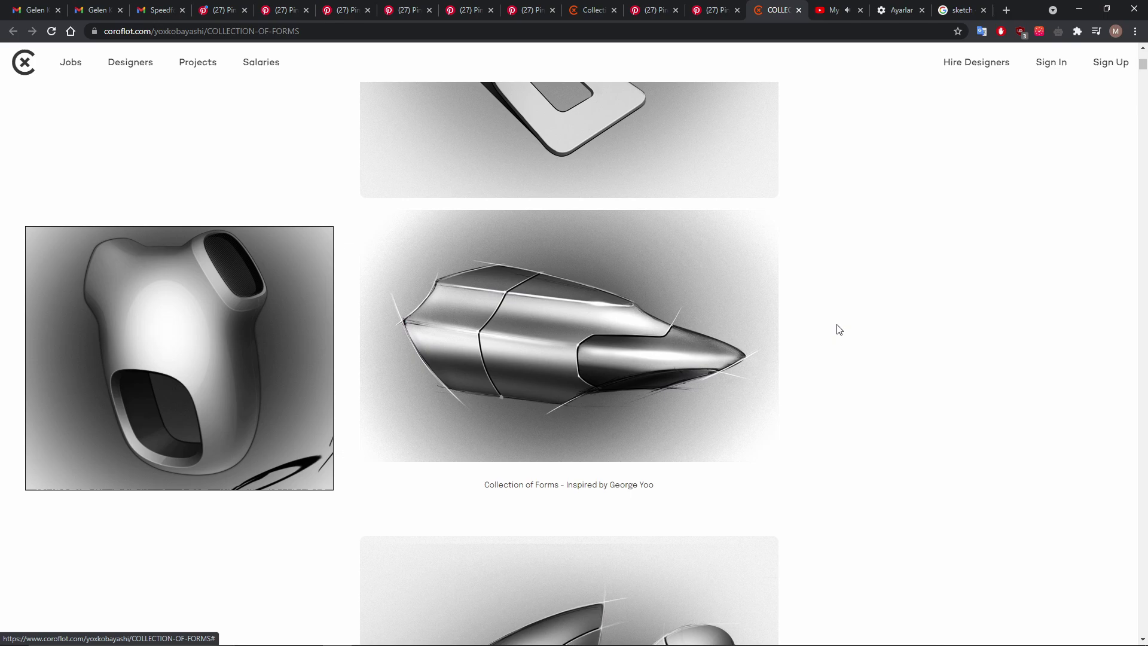
{"action": "left_click_drag", "start_coordinate": [610, 306], "coordinate": [658, 312]}
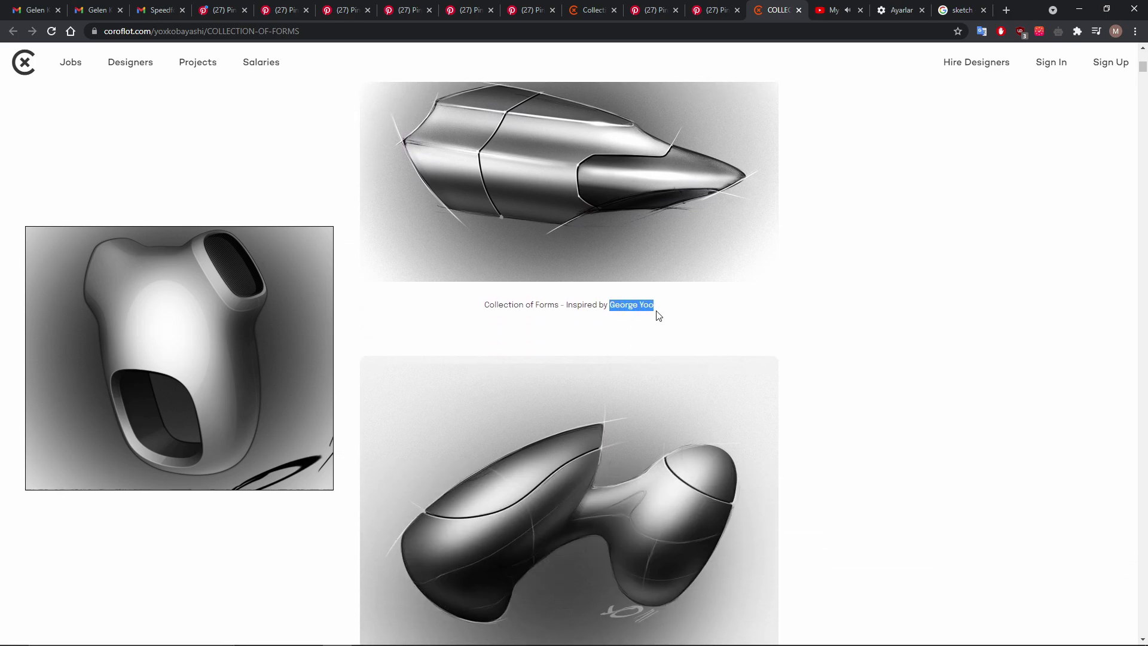
{"action": "scroll", "coordinate": [783, 275], "scroll_direction": "up", "scroll_amount": 1}
{"action": "scroll", "coordinate": [735, 334], "scroll_direction": "down", "scroll_amount": 6}
{"action": "scroll", "coordinate": [689, 376], "scroll_direction": "down", "scroll_amount": 20}
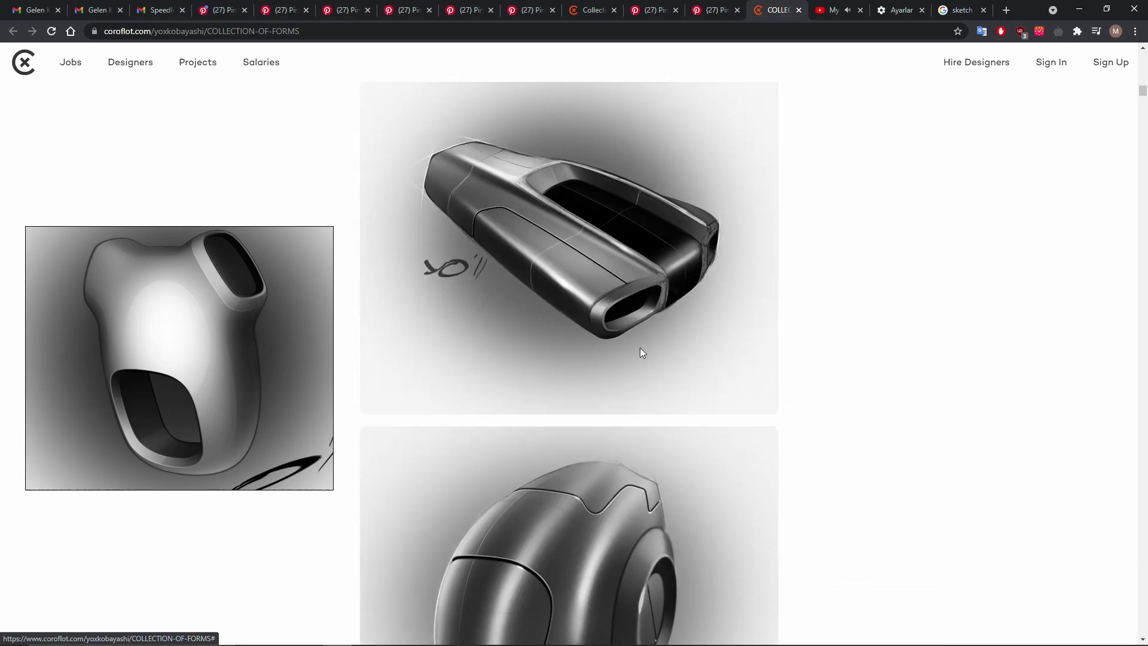
{"action": "left_click", "coordinate": [1083, 6]}
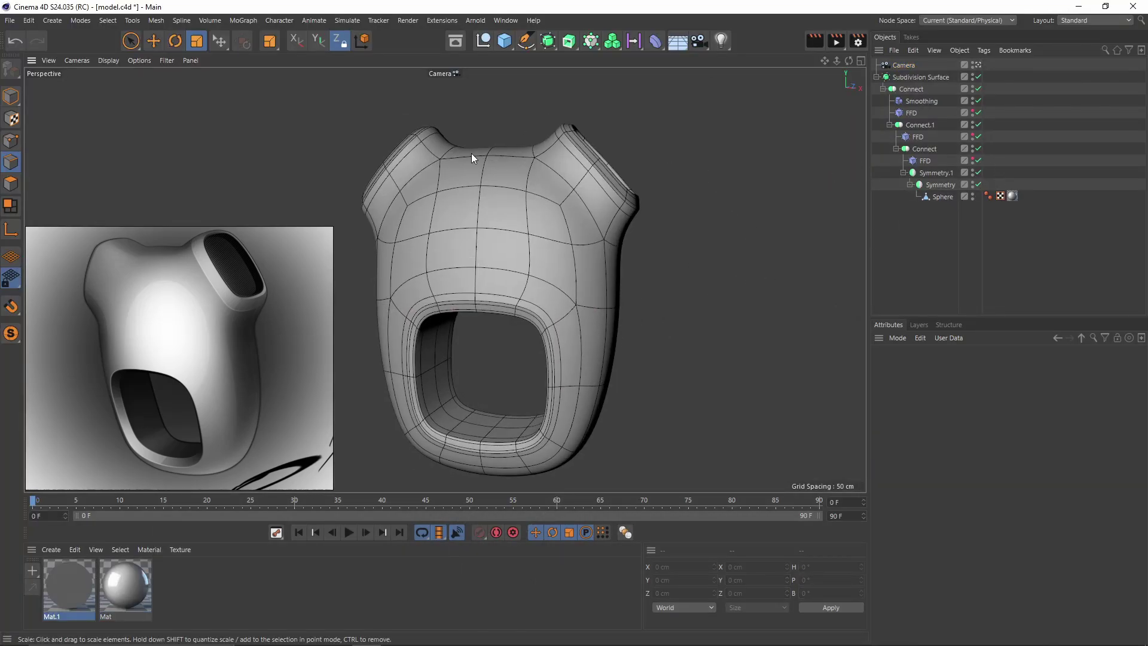
Examine the finished model's object hierarchy, from the Sphere through the FFD deformers to the Smoothing deformer.
{"action": "left_click", "coordinate": [943, 196]}
{"action": "left_click", "coordinate": [917, 136]}
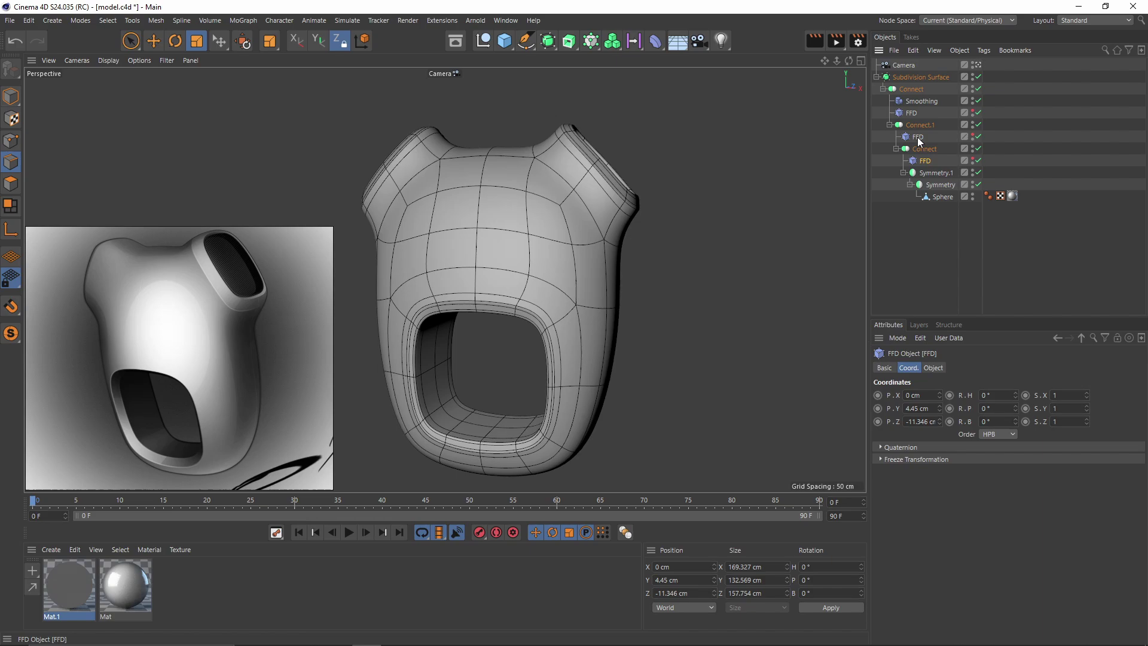
{"action": "left_click", "coordinate": [911, 112]}
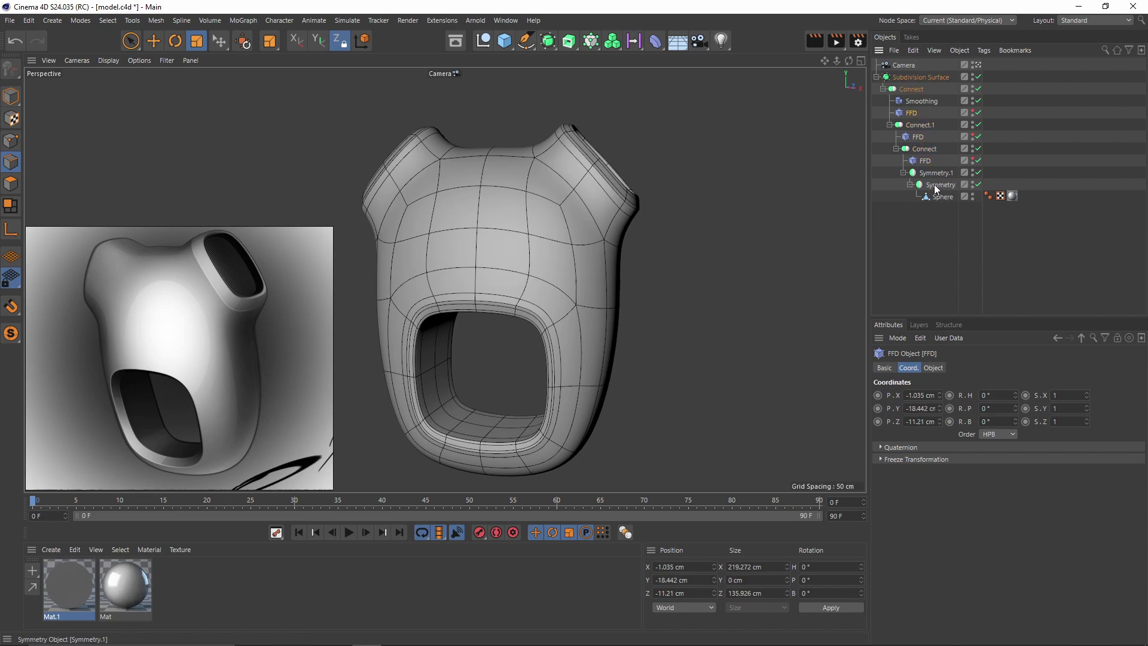
{"action": "left_click", "coordinate": [928, 100]}
{"action": "left_click", "coordinate": [941, 199]}
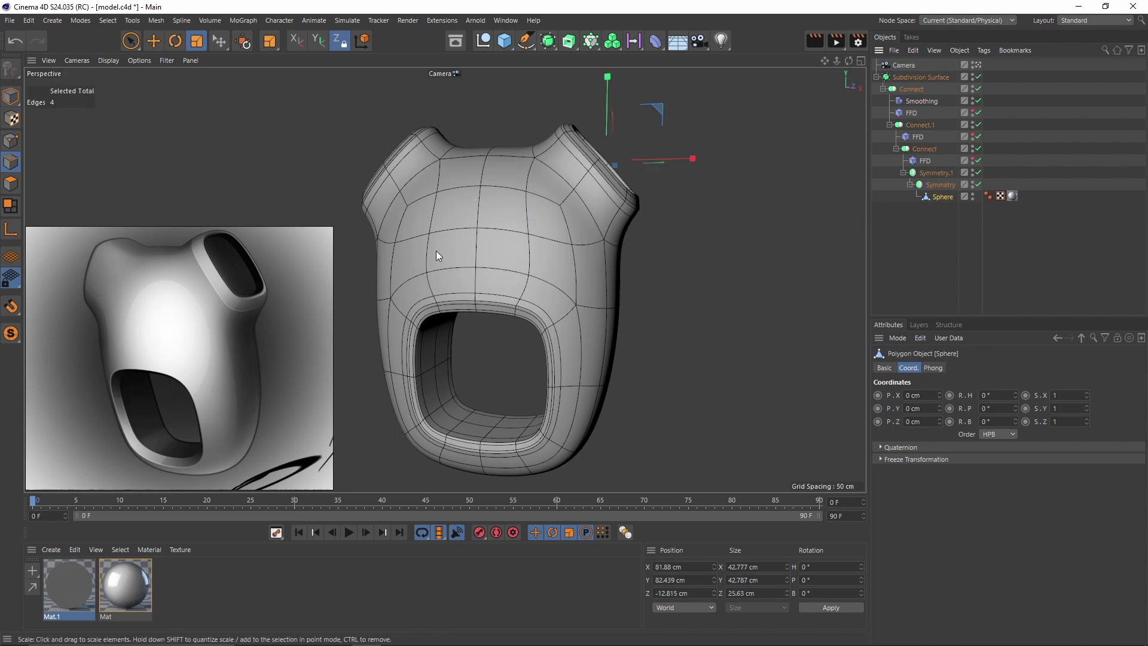
{"action": "left_click_drag", "start_coordinate": [579, 263], "coordinate": [538, 272], "text": "alt"}
{"action": "left_click", "coordinate": [11, 97]}
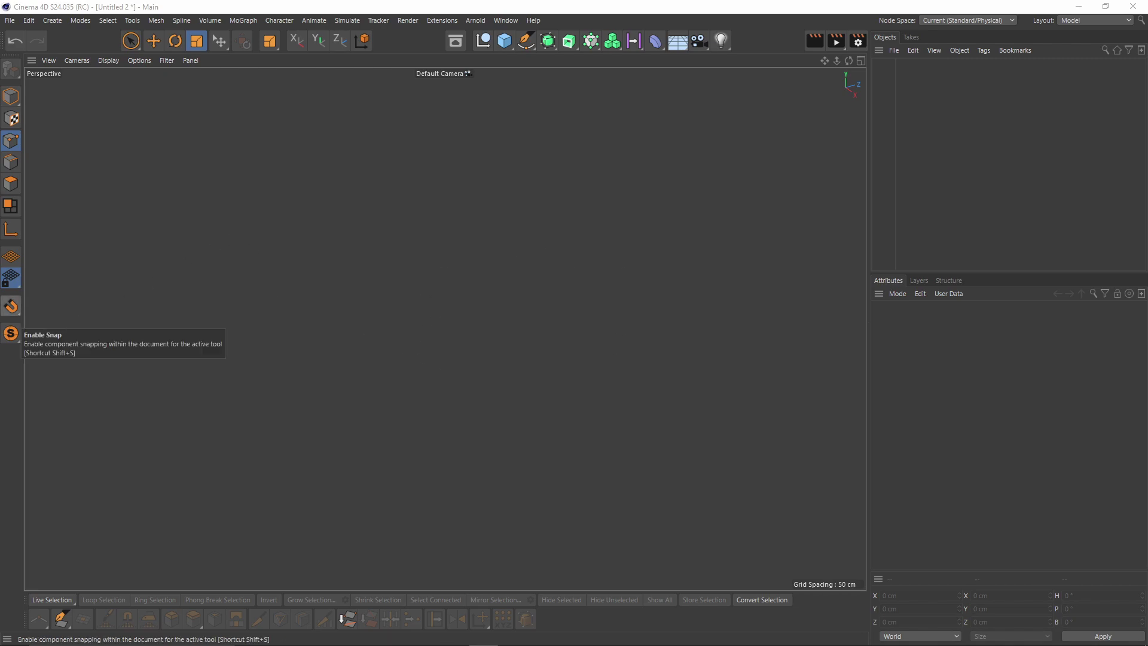
Shrink the reference image window into the viewport's lower corner and reframe the image inside it.
{"action": "mouse_move", "coordinate": [162, 326]}
{"action": "left_mouse_down"}
{"action": "mouse_move", "coordinate": [177, 389]}
{"action": "mouse_move", "coordinate": [164, 392]}
{"action": "left_mouse_up"}
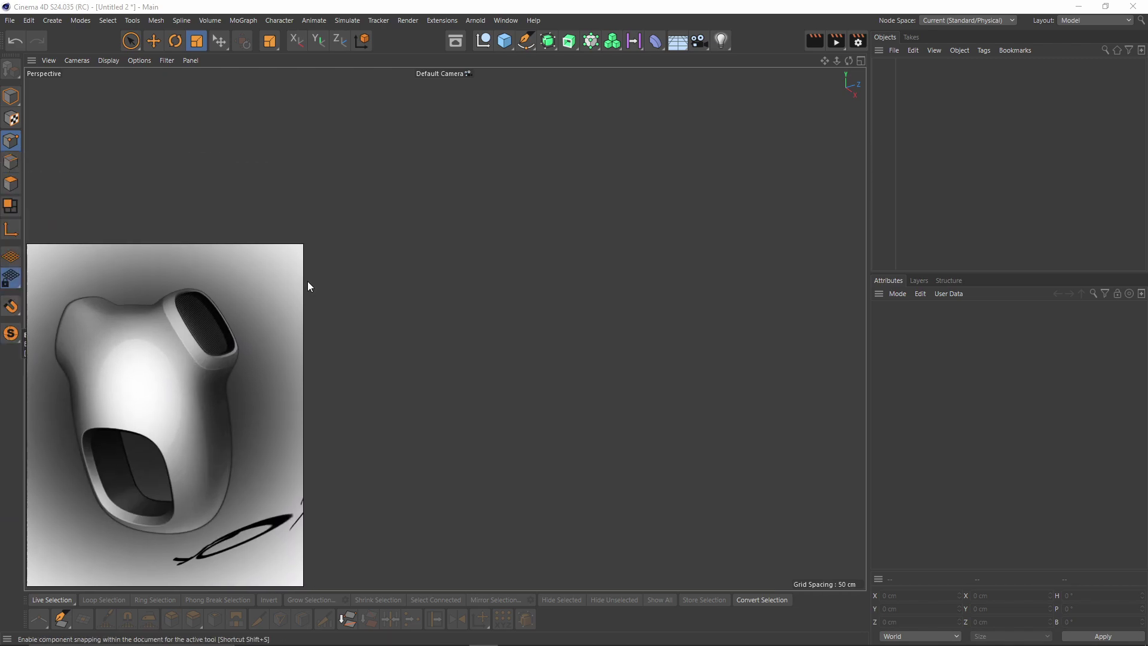
{"action": "left_click_drag", "start_coordinate": [306, 245], "coordinate": [235, 398]}
{"action": "middle_click_drag", "start_coordinate": [178, 446], "coordinate": [143, 497]}
{"action": "scroll", "coordinate": [158, 515], "scroll_direction": "down", "scroll_amount": 3}
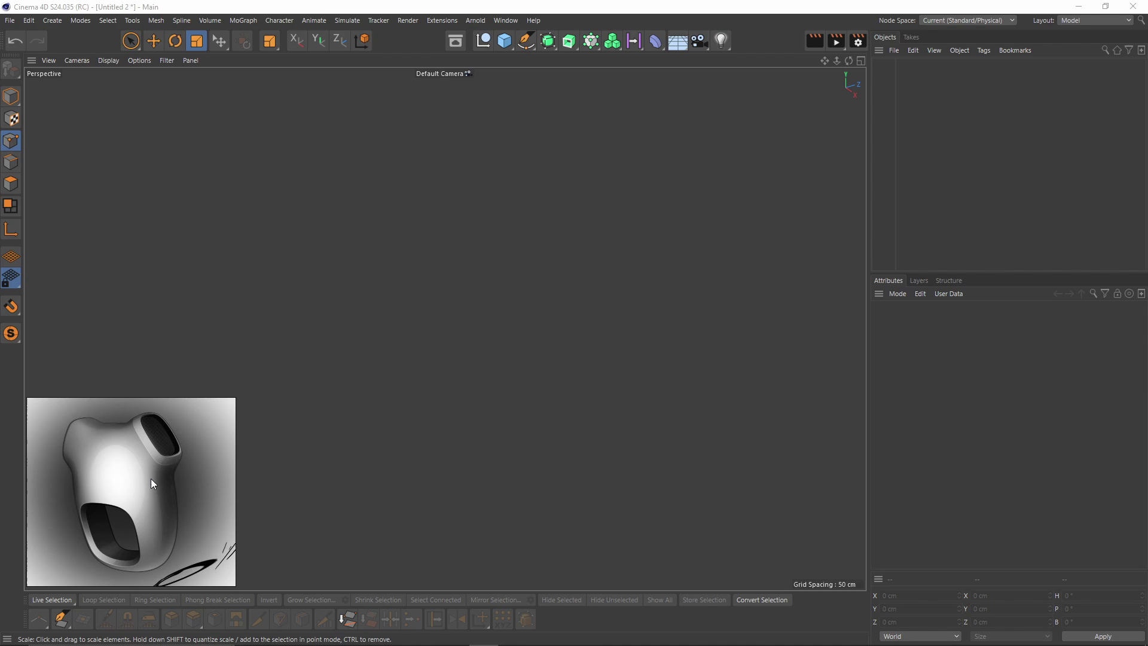
View the reference viewer's About information and close it.
{"action": "right_click", "coordinate": [151, 478]}
{"action": "left_click", "coordinate": [174, 249]}
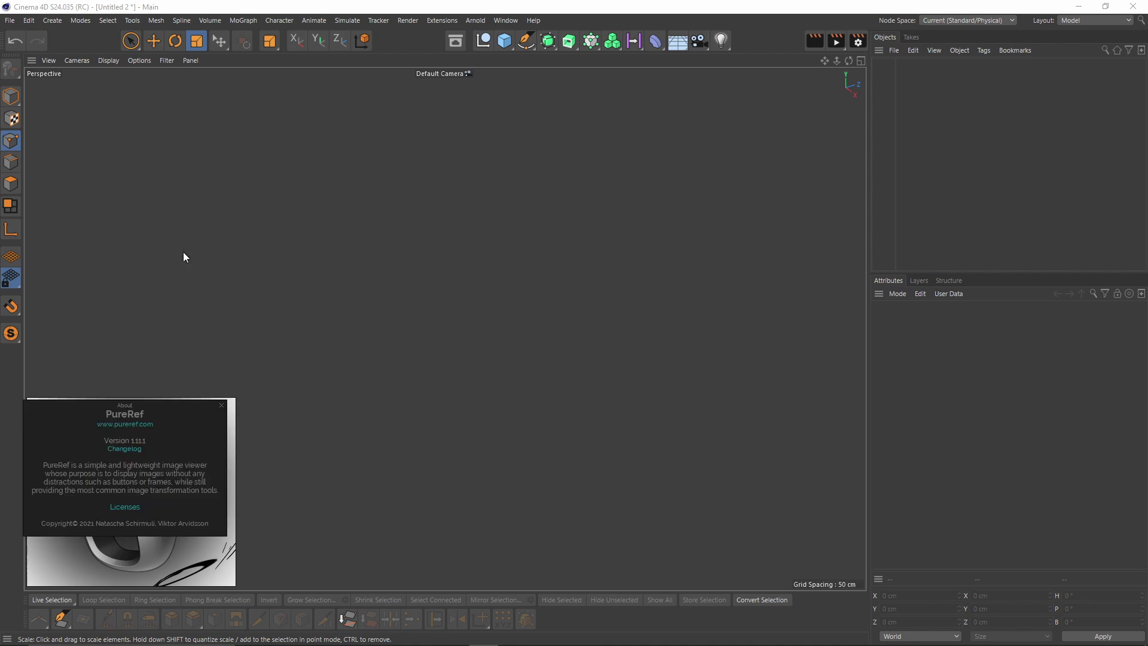
{"action": "left_click", "coordinate": [220, 405]}
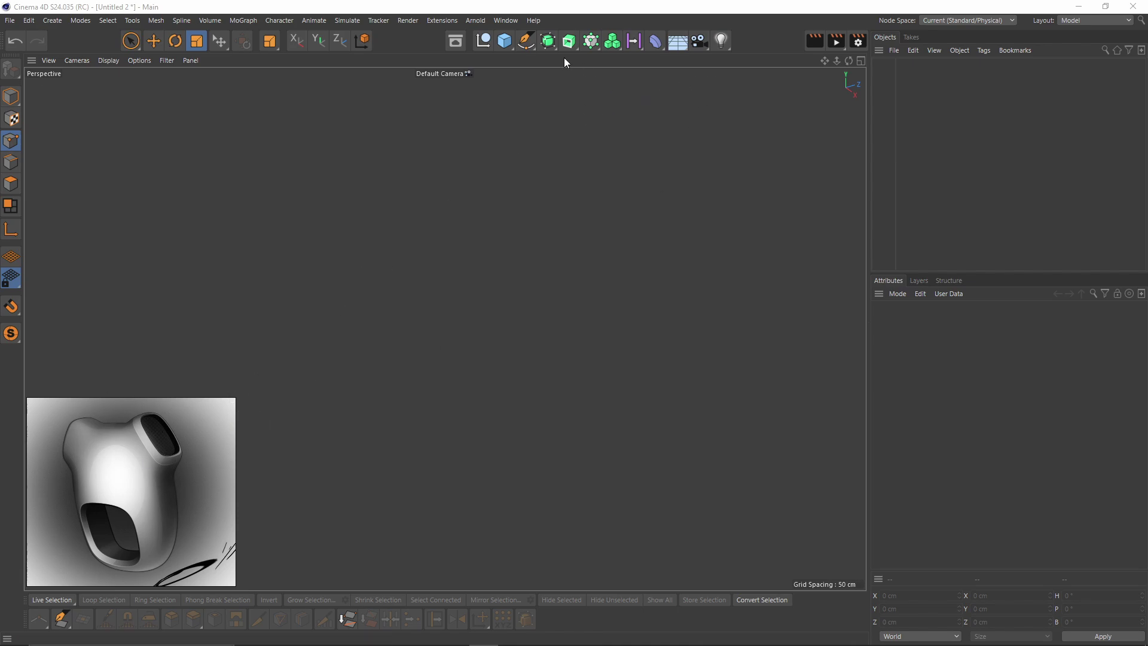
Add a Sphere primitive to the empty scene.
{"action": "left_click", "coordinate": [505, 41]}
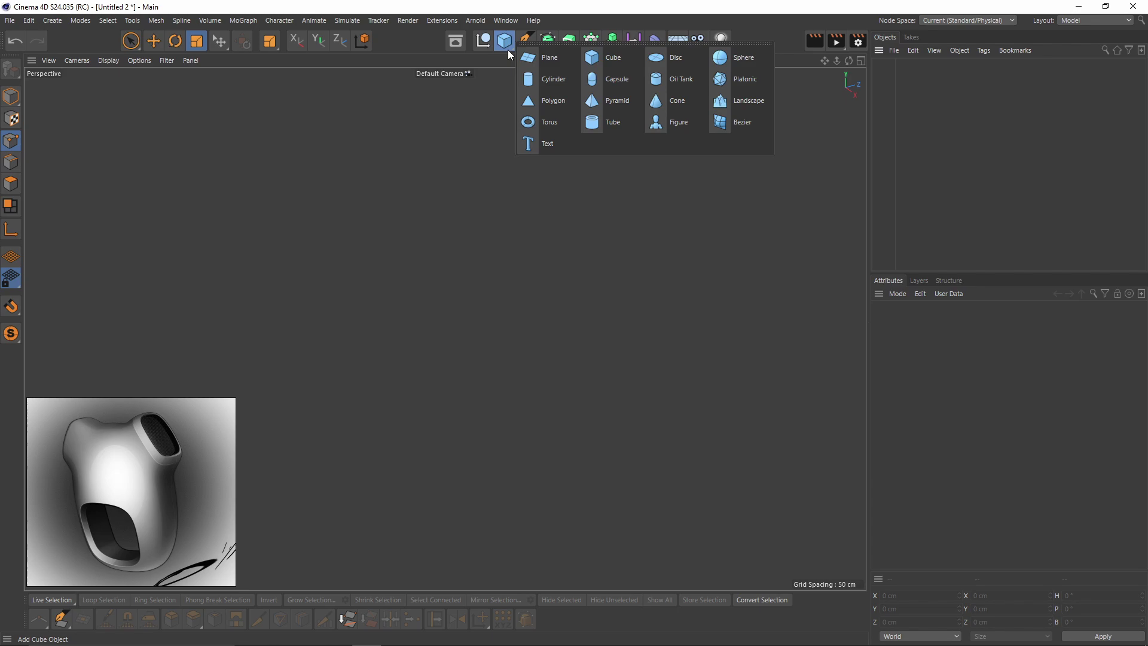
{"action": "left_click", "coordinate": [741, 58]}
{"action": "middle_click_drag", "start_coordinate": [648, 345], "coordinate": [593, 336], "text": "alt"}
{"action": "right_click_drag", "start_coordinate": [571, 328], "coordinate": [536, 321], "text": "alt"}
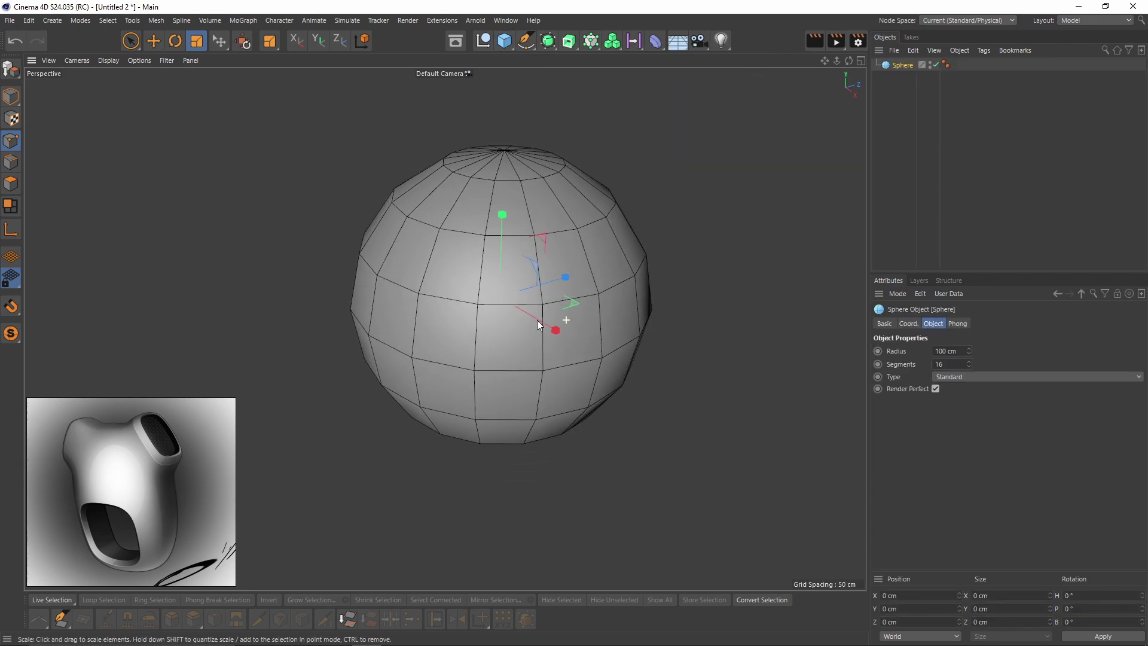
Set the sphere's type to Hexahedron.
{"action": "left_click_drag", "start_coordinate": [537, 315], "coordinate": [535, 382], "text": "alt"}
{"action": "middle_click_drag", "start_coordinate": [553, 273], "coordinate": [554, 353], "text": "alt"}
{"action": "right_click_drag", "start_coordinate": [525, 212], "coordinate": [522, 246], "text": "alt"}
{"action": "middle_click_drag", "start_coordinate": [551, 293], "coordinate": [563, 236], "text": "alt"}
{"action": "left_click_drag", "start_coordinate": [563, 236], "coordinate": [567, 165], "text": "alt"}
{"action": "left_click", "coordinate": [988, 378]}
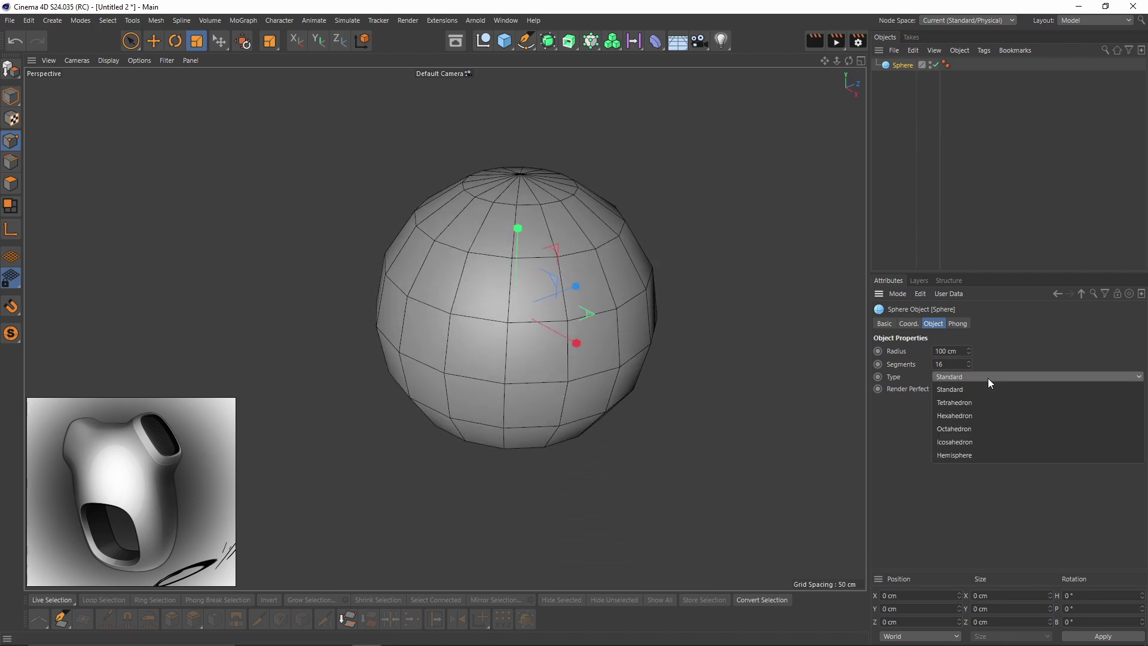
{"action": "left_click", "coordinate": [980, 415]}
{"action": "left_click_drag", "start_coordinate": [526, 251], "coordinate": [595, 235], "text": "alt"}
{"action": "scroll", "coordinate": [591, 253], "scroll_direction": "up", "scroll_amount": 2}
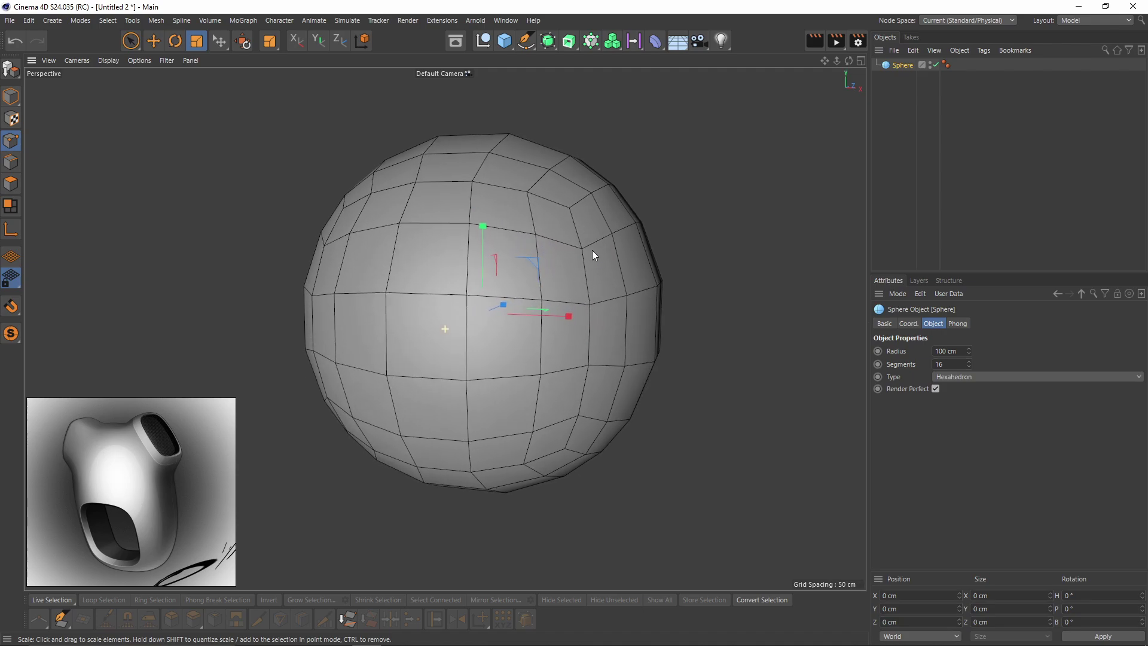
Put the sphere under a Subdivision Surface and check its roundness in the four-view layout and perspective.
{"action": "left_click", "coordinate": [547, 41], "text": "alt"}
{"action": "left_click_drag", "start_coordinate": [646, 257], "coordinate": [645, 234], "text": "alt"}
{"action": "middle_click", "coordinate": [644, 235]}
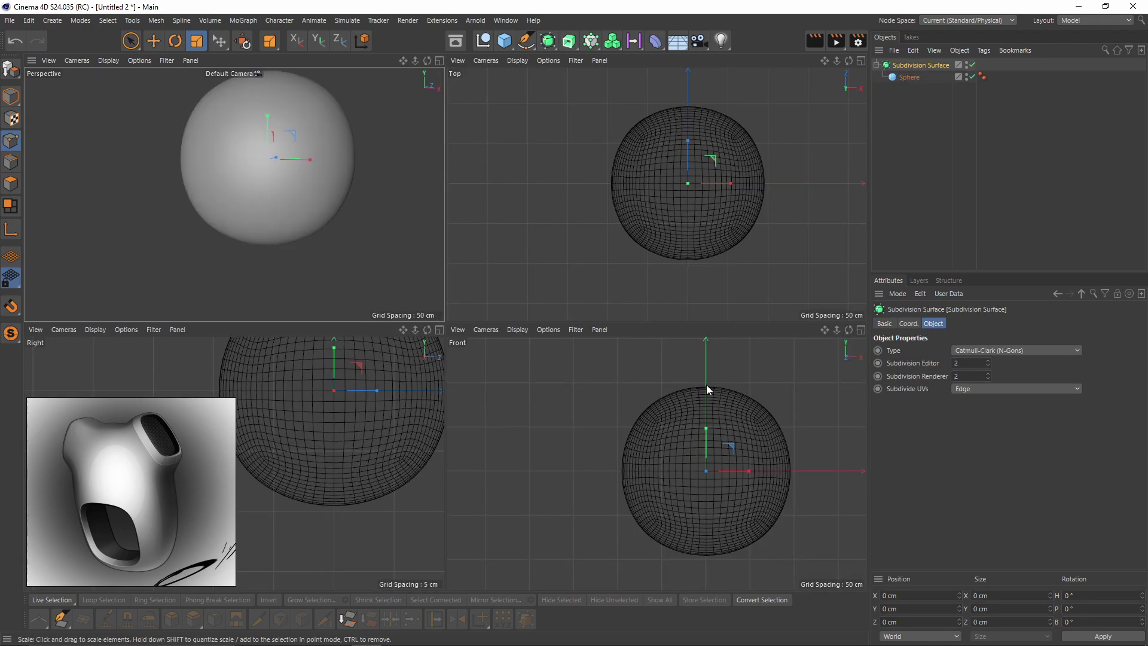
{"action": "scroll", "coordinate": [737, 416], "scroll_direction": "up", "scroll_amount": 2}
{"action": "middle_click_drag", "start_coordinate": [736, 416], "coordinate": [711, 377], "text": "alt"}
{"action": "middle_click", "coordinate": [389, 210]}
{"action": "left_click_drag", "start_coordinate": [531, 179], "coordinate": [502, 205], "text": "alt"}
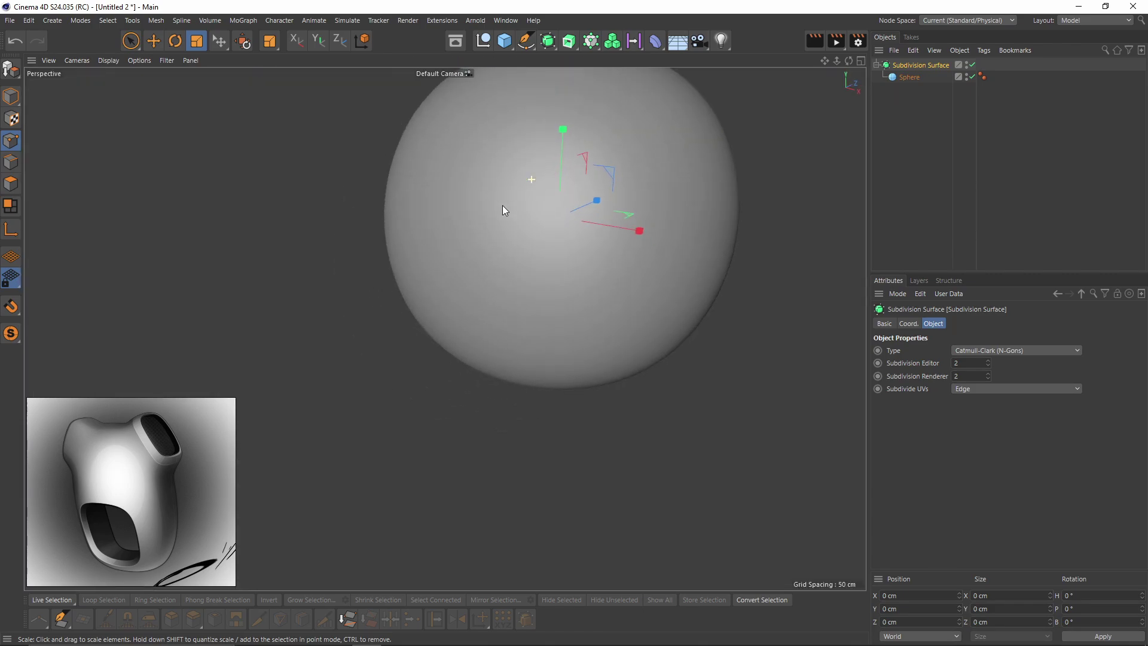
Disable the Subdivision Surface and show the sphere's wireframe with Gouraud Shading (Lines).
{"action": "left_click", "coordinate": [909, 77]}
{"action": "key", "text": "q"}
{"action": "mouse_move", "coordinate": [708, 180]}
{"action": "middle_mouse_down", "text": "alt"}
{"action": "mouse_move", "coordinate": [624, 253]}
{"action": "mouse_move", "coordinate": [590, 249]}
{"action": "middle_mouse_up", "text": "alt"}
{"action": "key", "text": "n"}
{"action": "key", "text": "b"}
{"action": "mouse_move", "coordinate": [563, 249]}
{"action": "left_mouse_down", "text": "alt"}
{"action": "mouse_move", "coordinate": [548, 235]}
{"action": "mouse_move", "coordinate": [441, 288]}
{"action": "left_mouse_up", "text": "alt"}
{"action": "middle_click_drag", "start_coordinate": [571, 291], "coordinate": [521, 337], "text": "alt"}
{"action": "left_click_drag", "start_coordinate": [521, 337], "coordinate": [637, 200], "text": "alt"}
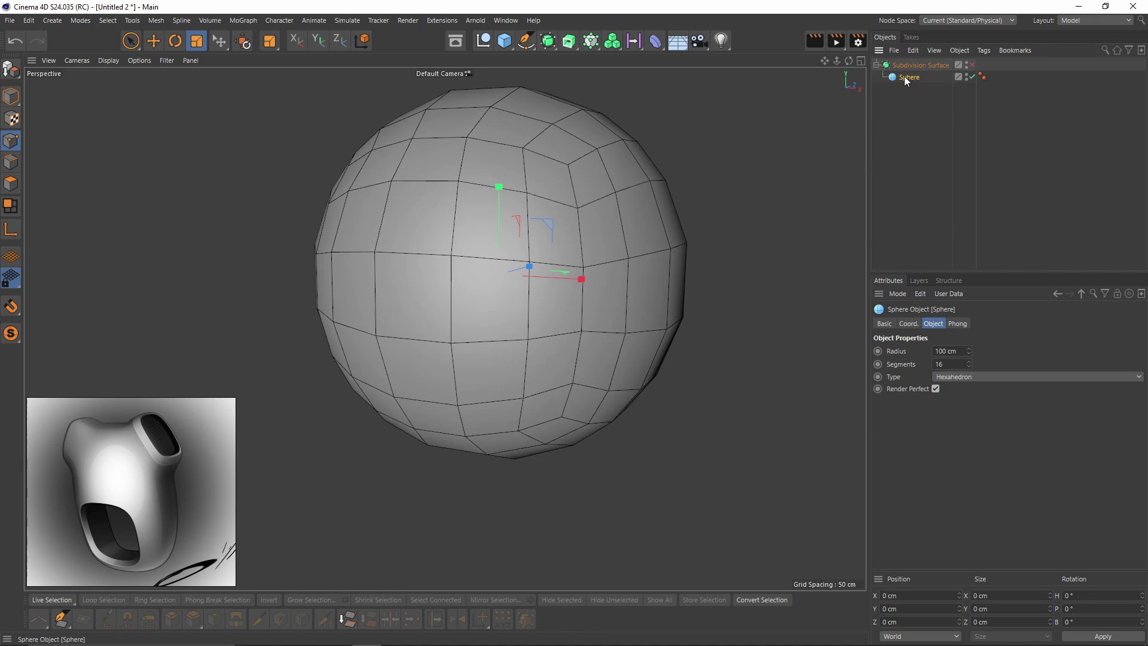
Duplicate the sphere outside the Subdivision Surface and rename the copy "ref".
{"action": "left_click_drag", "start_coordinate": [904, 76], "coordinate": [908, 90], "text": "ctrl"}
{"action": "double_click", "coordinate": [903, 89]}
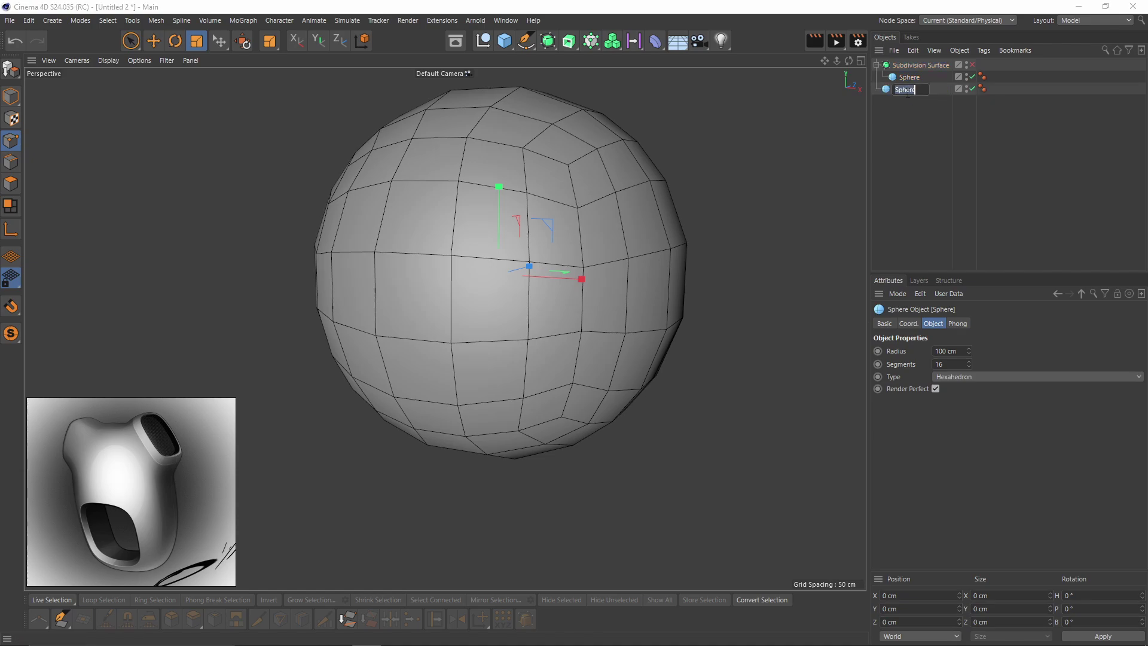
{"action": "type", "text": "ref"}
{"action": "key", "text": "Return"}
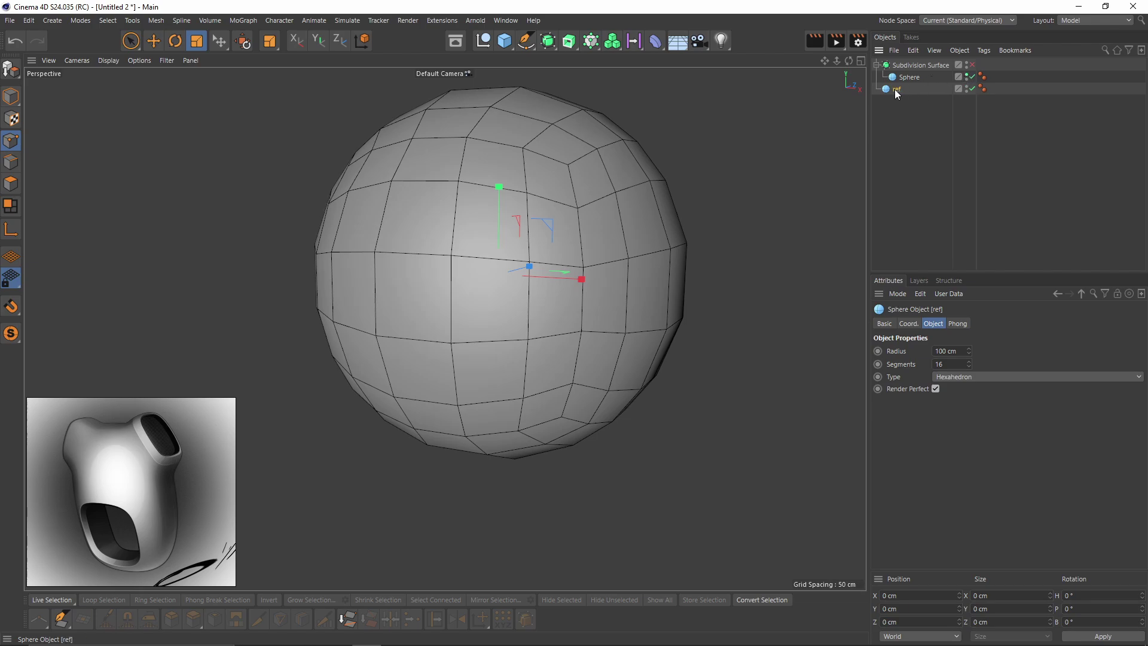
Set the ref sphere's type to Standard with 200 segments.
{"action": "left_click", "coordinate": [978, 375]}
{"action": "left_click", "coordinate": [974, 393]}
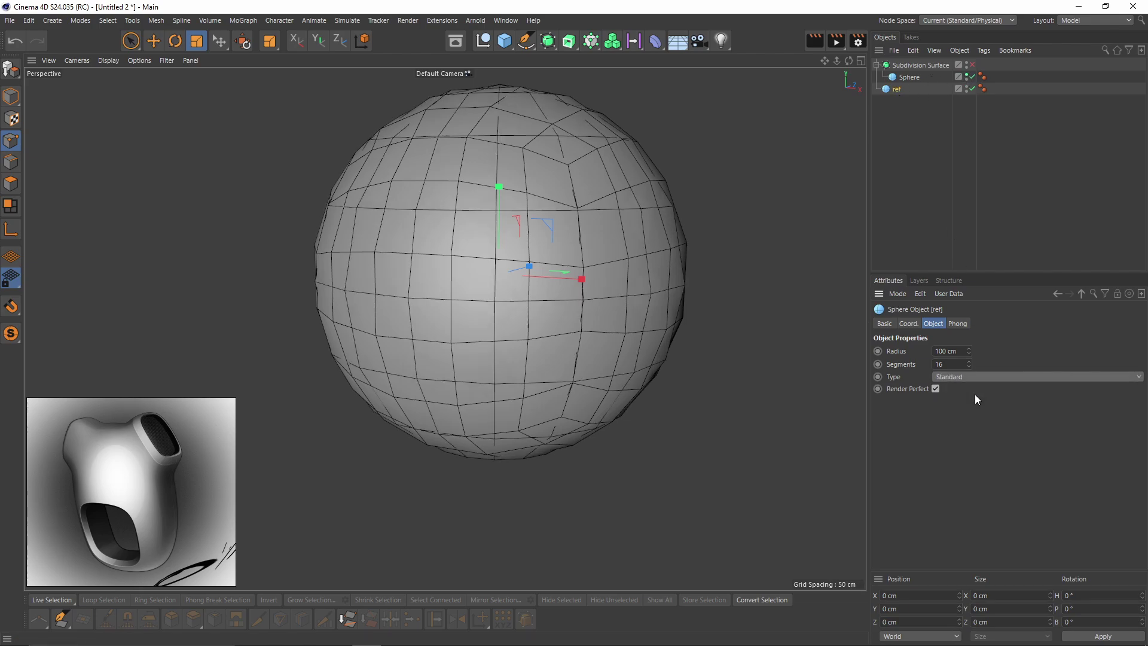
{"action": "left_click_drag", "start_coordinate": [968, 363], "coordinate": [832, 178]}
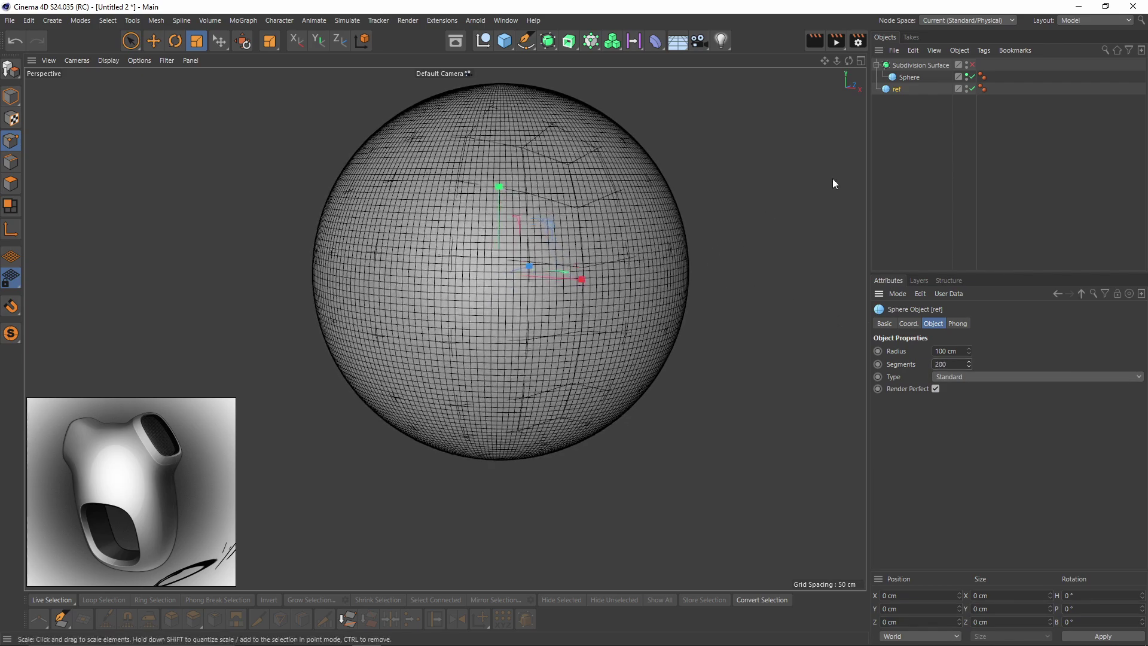
Hide the ref sphere in the viewport and in renders, keeping only the hexahedron sphere shown.
{"action": "left_click", "coordinate": [965, 75]}
{"action": "left_click_drag", "start_coordinate": [553, 299], "coordinate": [478, 271], "text": "alt"}
{"action": "double_click", "coordinate": [966, 86]}
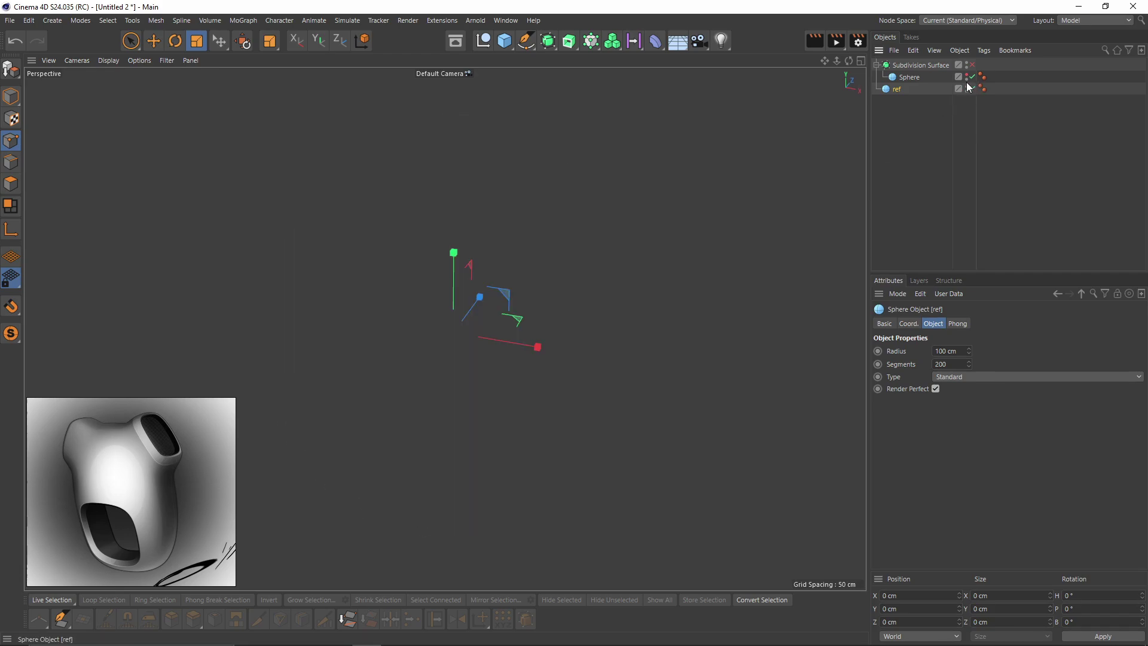
{"action": "left_click", "coordinate": [969, 76]}
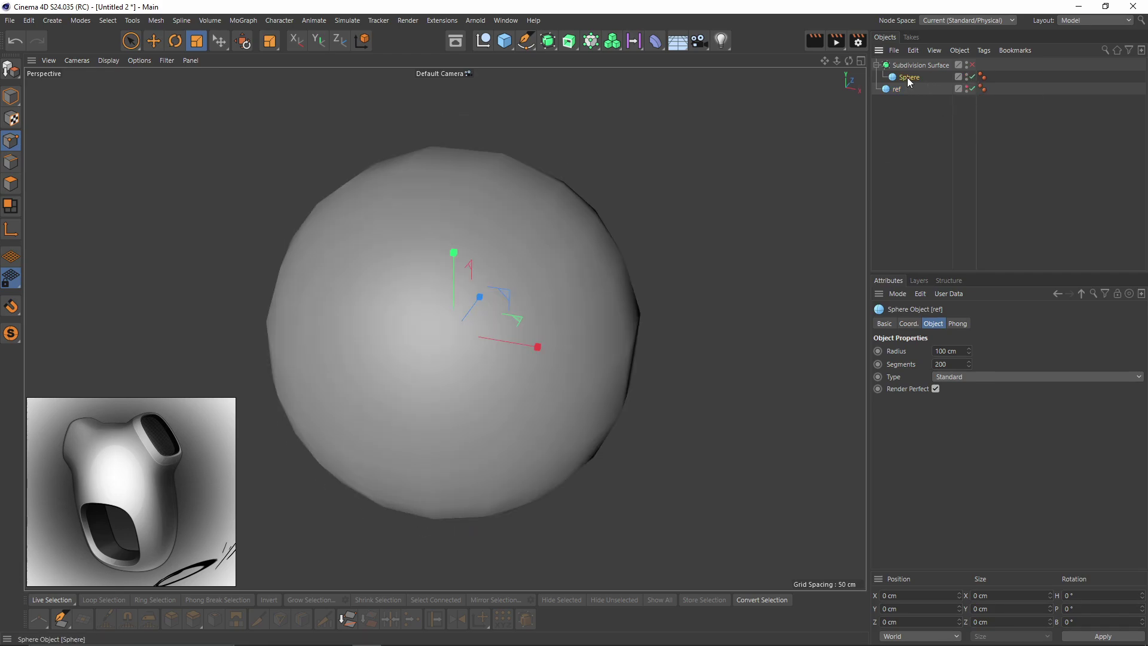
Show shading lines on the hexahedron sphere and add a Smoothing deformer as its child.
{"action": "left_click", "coordinate": [906, 77]}
{"action": "middle_click_drag", "start_coordinate": [656, 207], "coordinate": [641, 192], "text": "alt"}
{"action": "key", "text": "n"}
{"action": "key", "text": "b"}
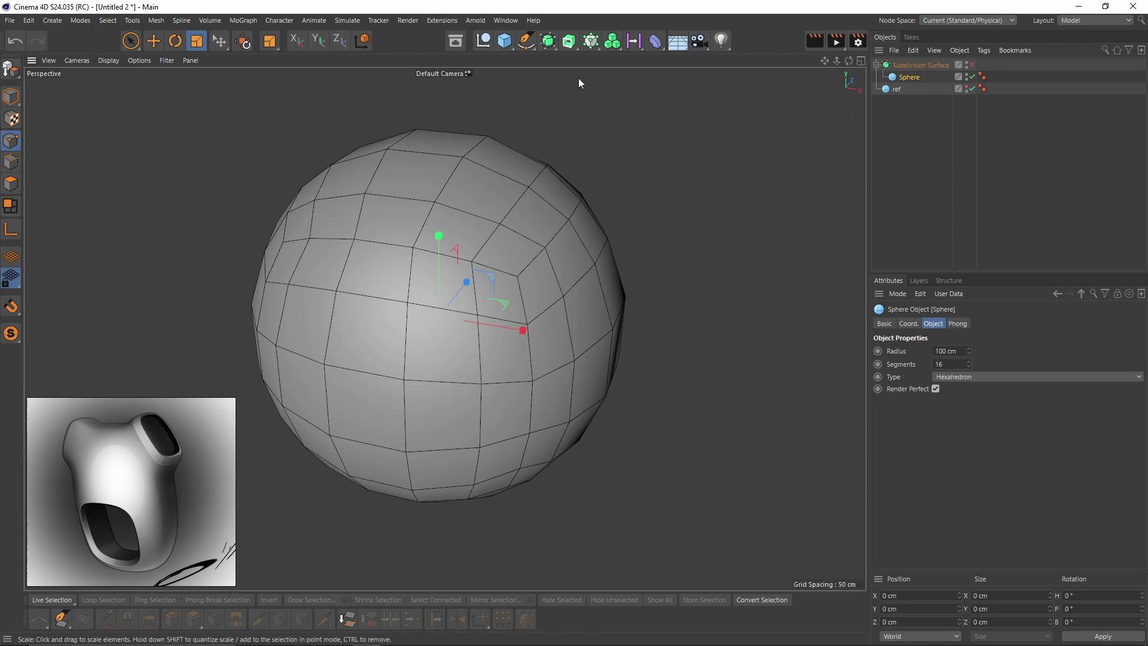
{"action": "left_click", "coordinate": [658, 39]}
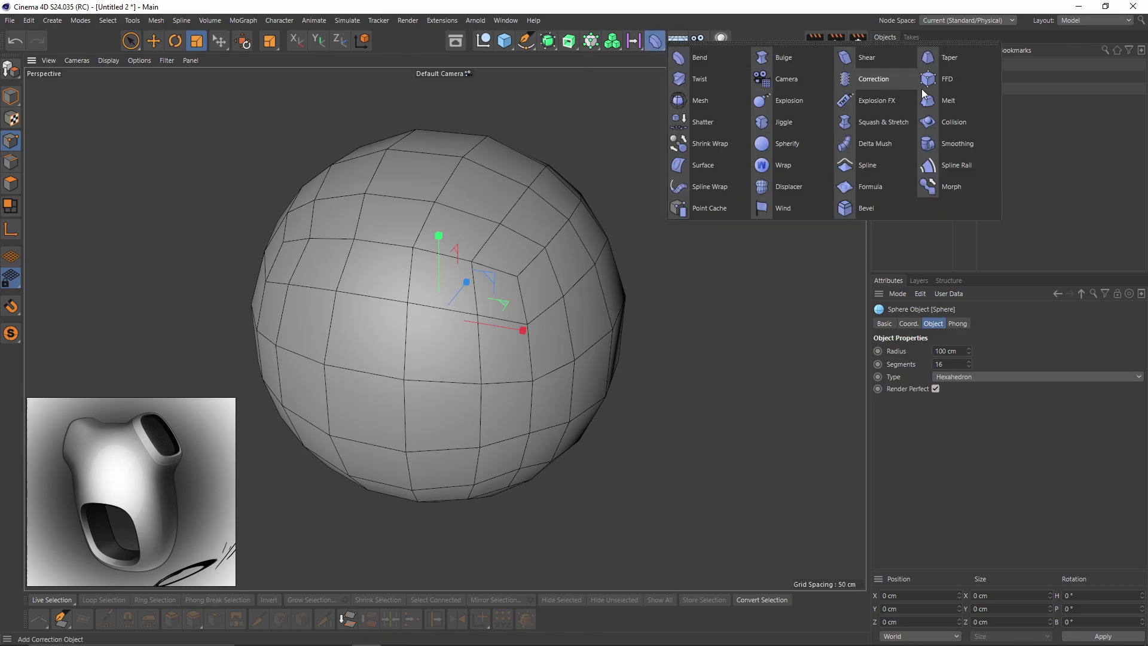
{"action": "left_click", "coordinate": [956, 143]}
{"action": "scroll", "coordinate": [741, 227], "scroll_direction": "down", "scroll_amount": 2}
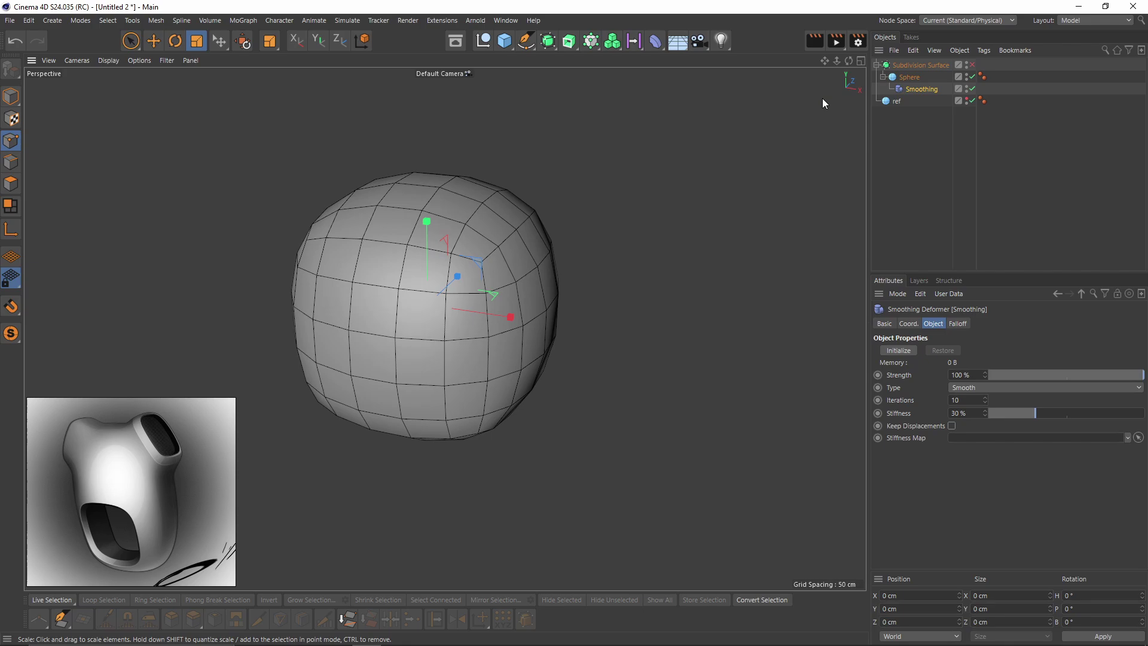
Add a Shrink Wrap deformer below Smoothing in the sphere's hierarchy and set ref as its target object.
{"action": "left_click", "coordinate": [657, 41]}
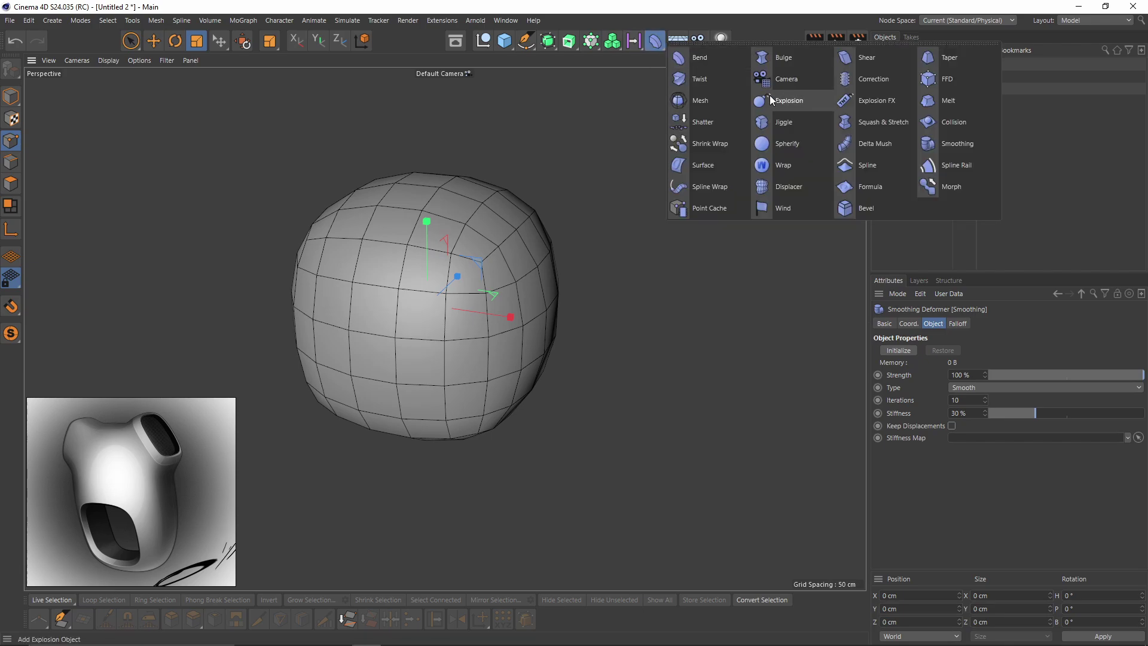
{"action": "left_click", "coordinate": [714, 142]}
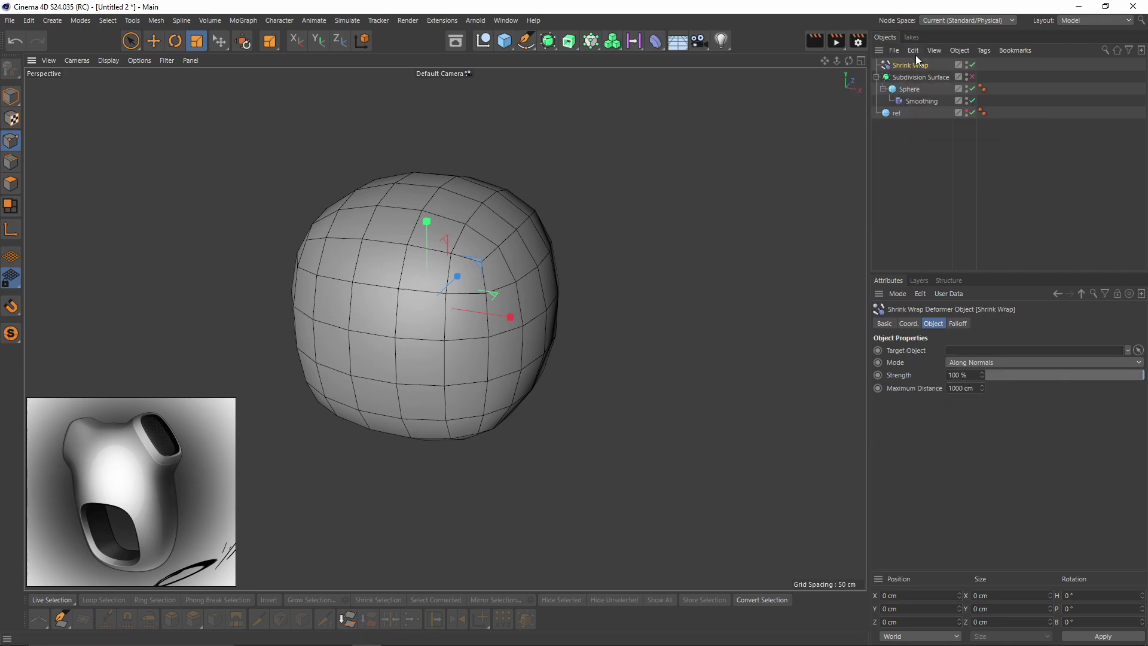
{"action": "left_click_drag", "start_coordinate": [906, 63], "coordinate": [960, 350]}
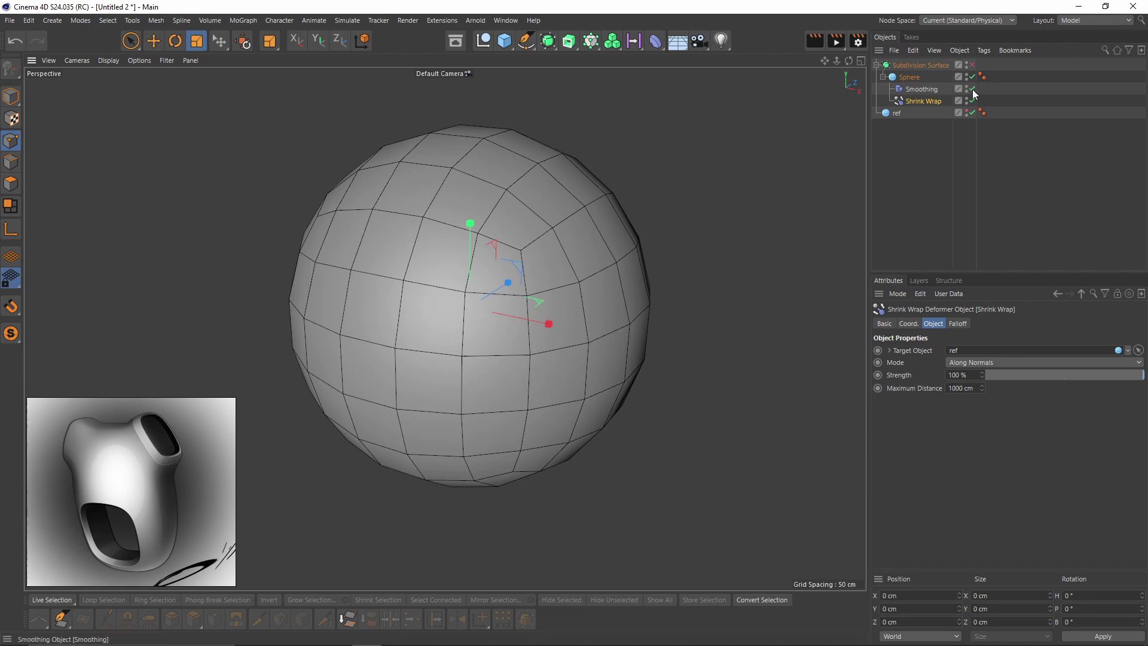
Toggle the Smoothing deformer off and on to compare its effect on the sphere's topology.
{"action": "left_click", "coordinate": [971, 89]}
{"action": "left_click", "coordinate": [972, 89]}
{"action": "left_click", "coordinate": [972, 88]}
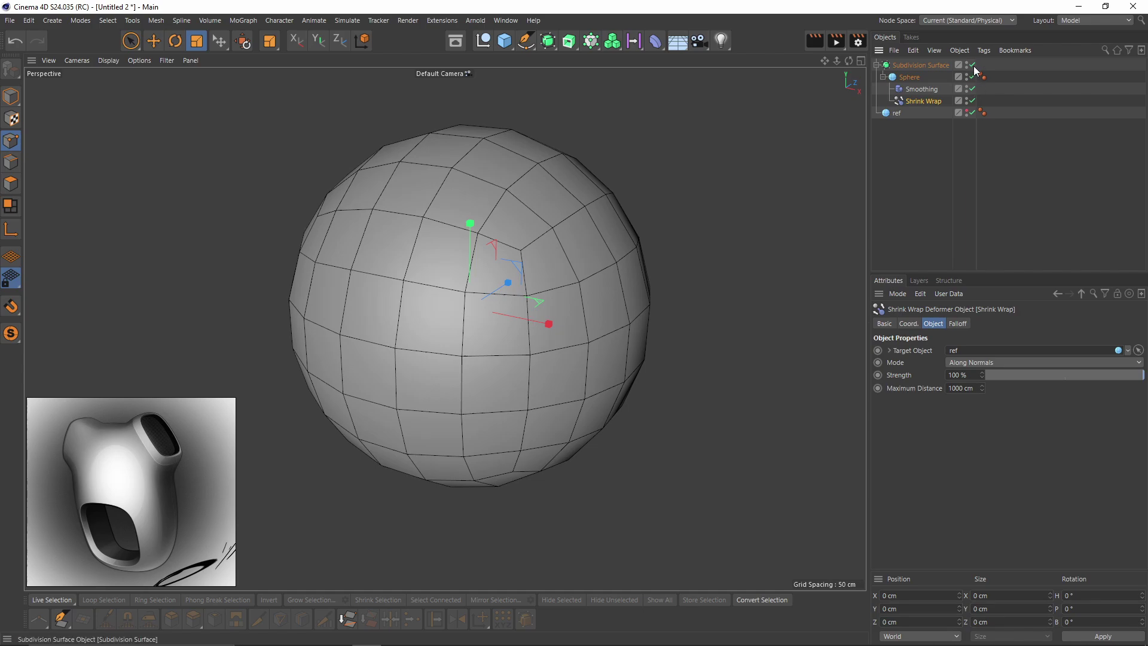
Enable the Subdivision Surface and display the sphere with plain Gouraud Shading to inspect its smoothness.
{"action": "left_click", "coordinate": [972, 65]}
{"action": "left_click", "coordinate": [930, 157]}
{"action": "key", "text": "n"}
{"action": "key", "text": "a"}
{"action": "left_click_drag", "start_coordinate": [479, 306], "coordinate": [466, 282], "text": "alt"}
Convert the deformed Sphere to a polygon copy with Current State to Object and remove the Subdivision Surface from the objects.
{"action": "right_click", "coordinate": [903, 78]}
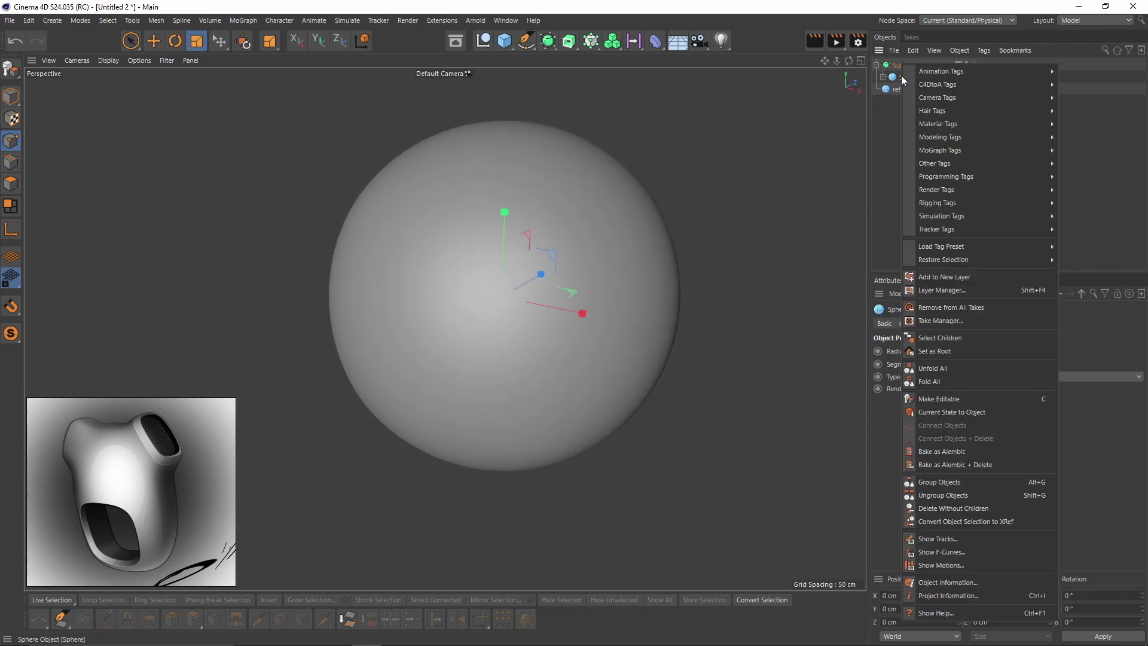
{"action": "left_click", "coordinate": [981, 415]}
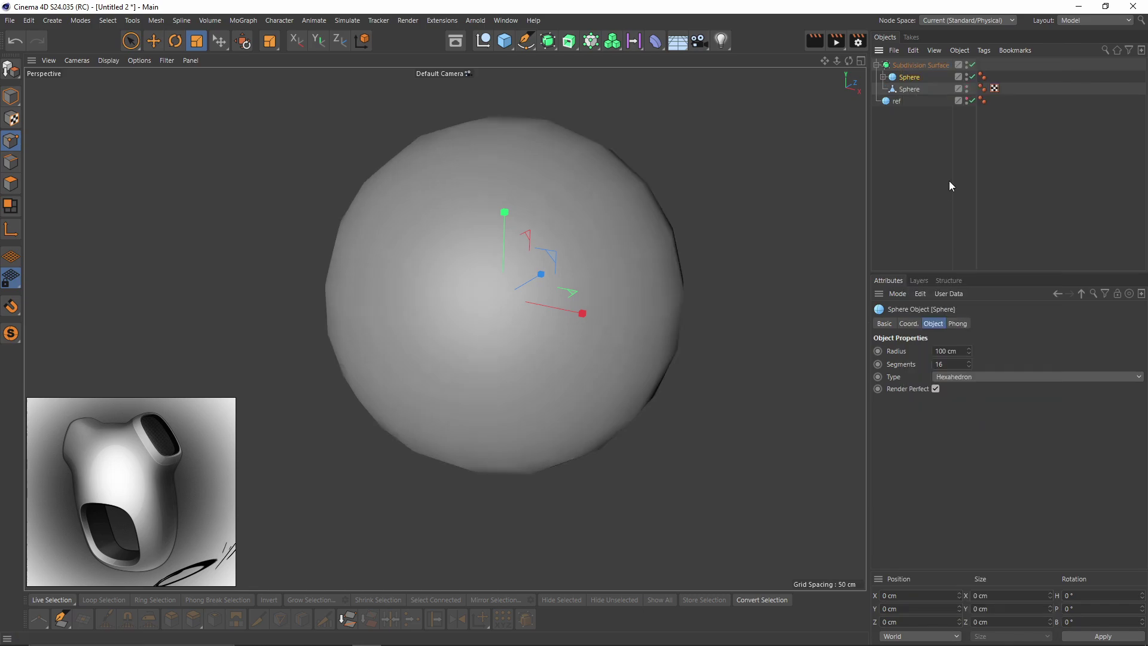
{"action": "left_click_drag", "start_coordinate": [907, 175], "coordinate": [890, 76]}
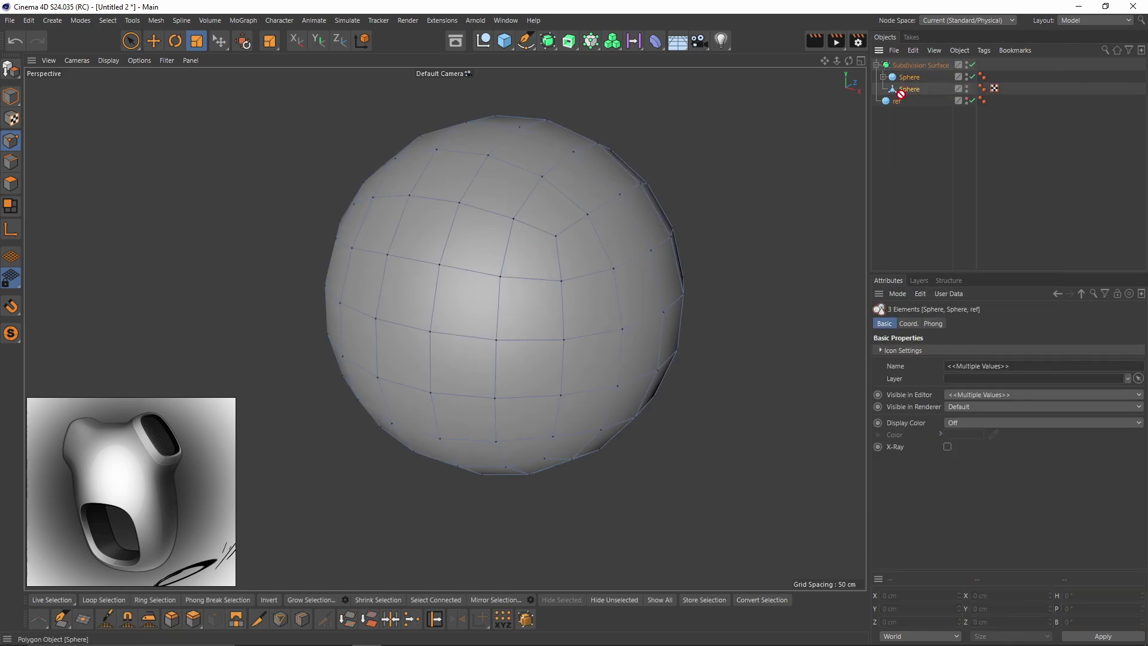
{"action": "left_click", "coordinate": [909, 65]}
{"action": "key", "text": "Delete"}
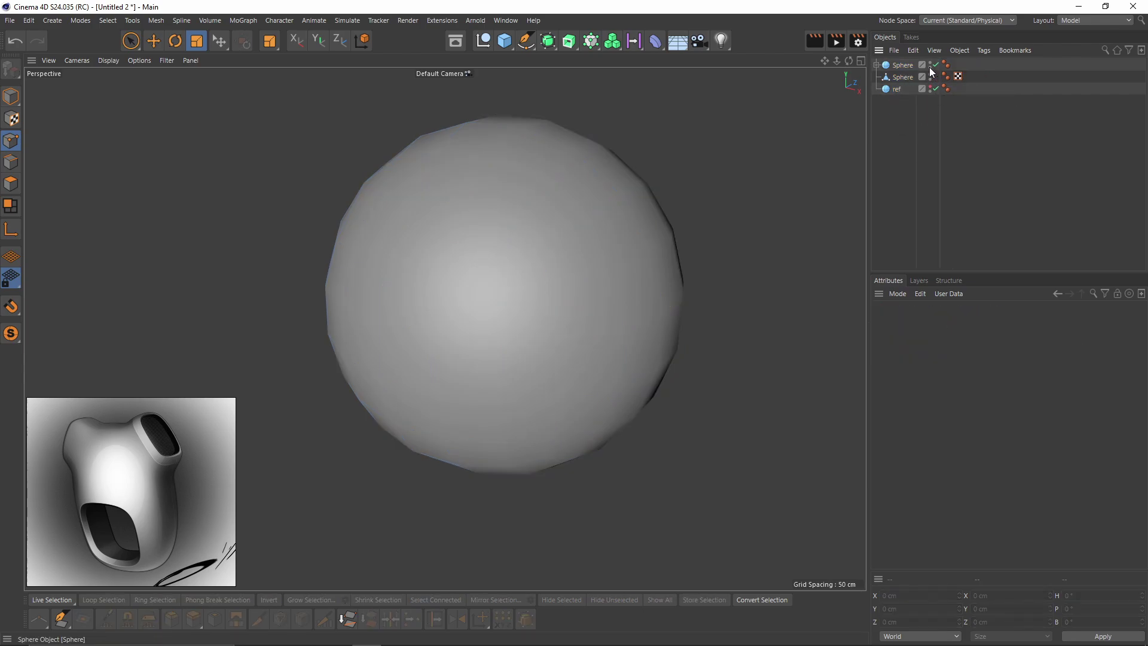
Put the hidden source Sphere and ref on a new layer and hide that layer from the object list.
{"action": "left_click_drag", "start_coordinate": [897, 65], "coordinate": [900, 83]}
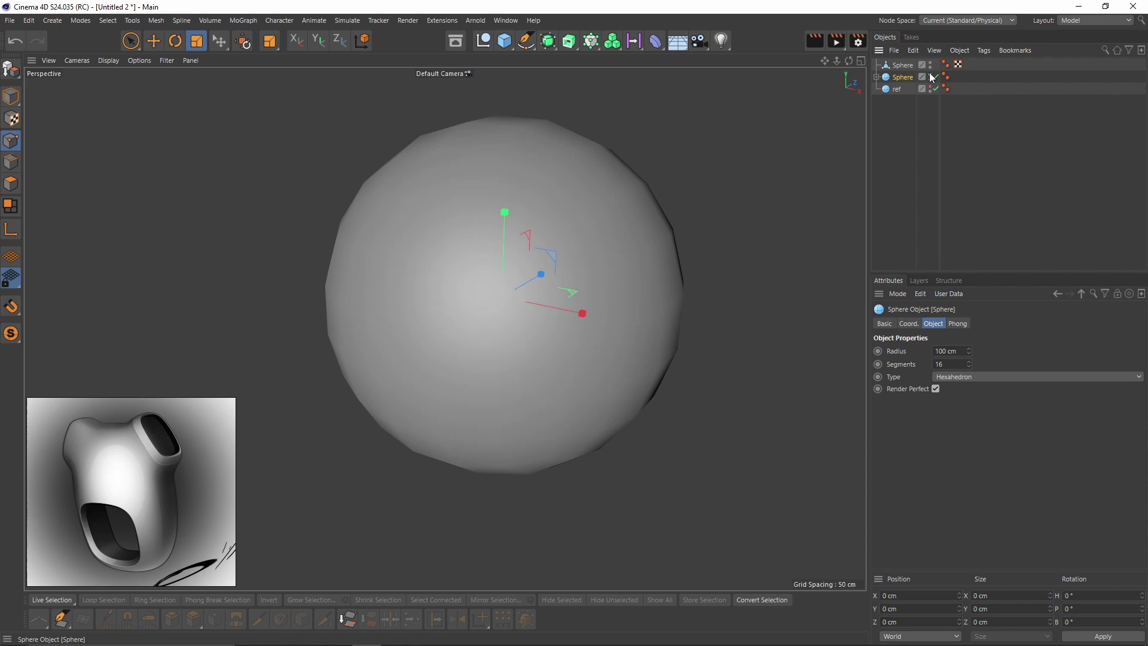
{"action": "left_click_drag", "start_coordinate": [898, 99], "coordinate": [901, 78]}
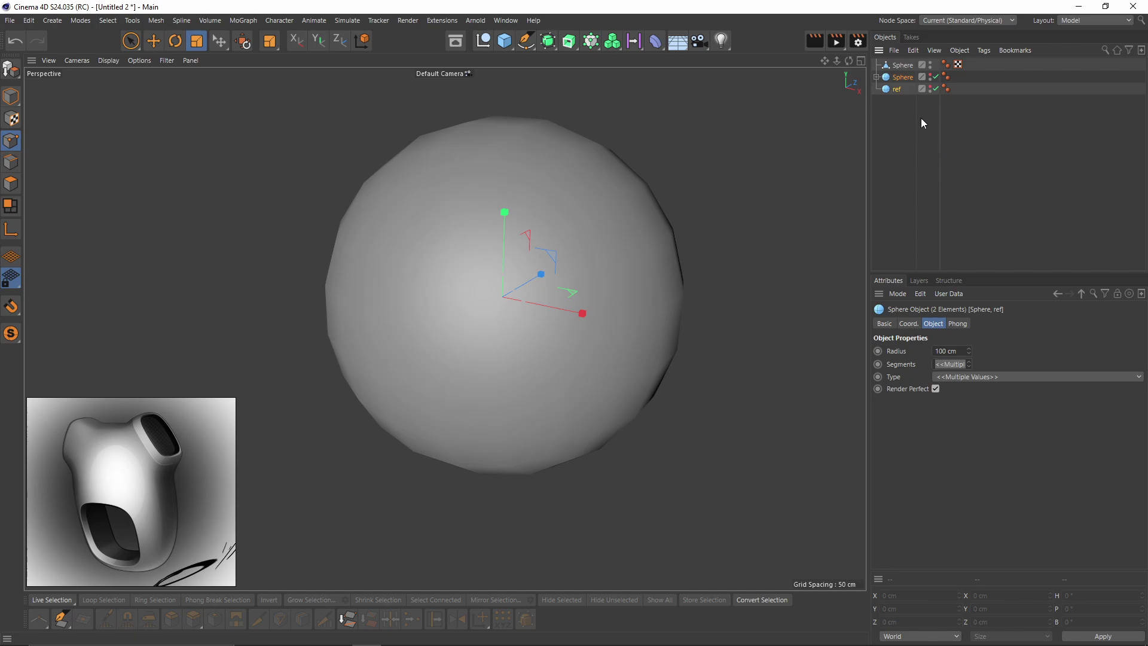
{"action": "right_click", "coordinate": [896, 89]}
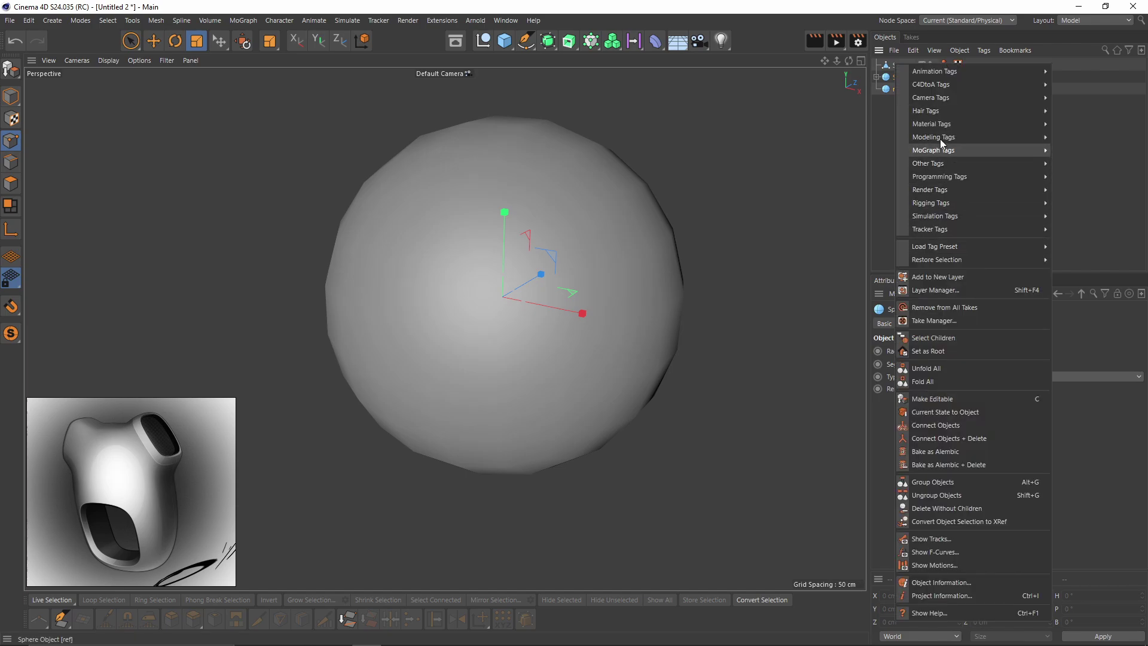
{"action": "left_click", "coordinate": [930, 276]}
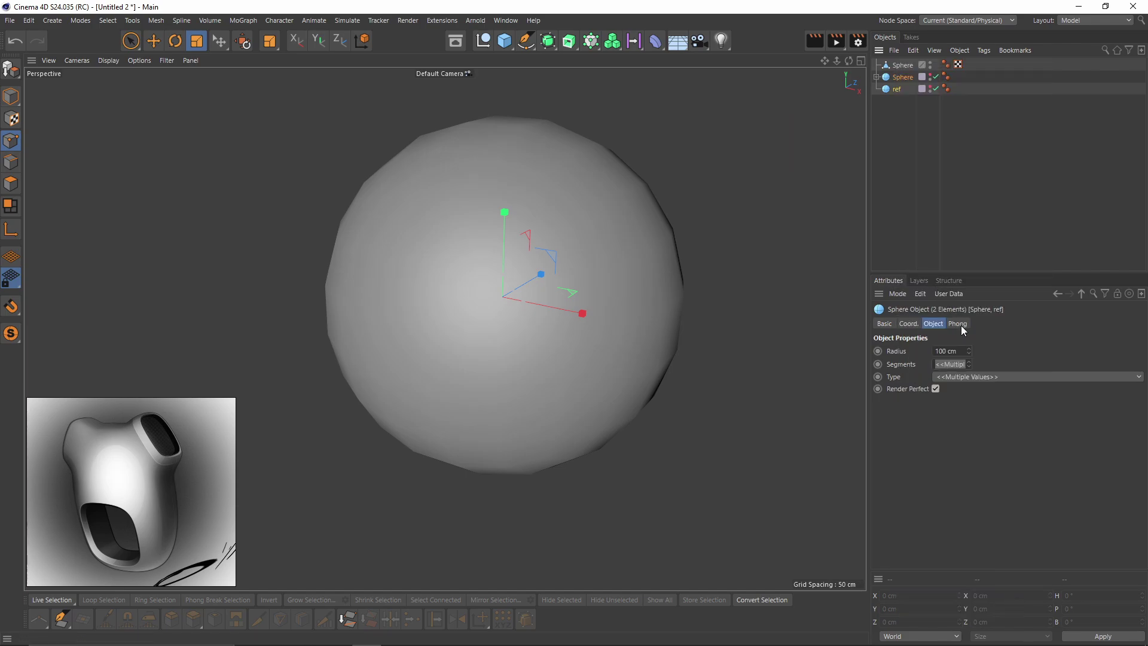
{"action": "left_click", "coordinate": [918, 280]}
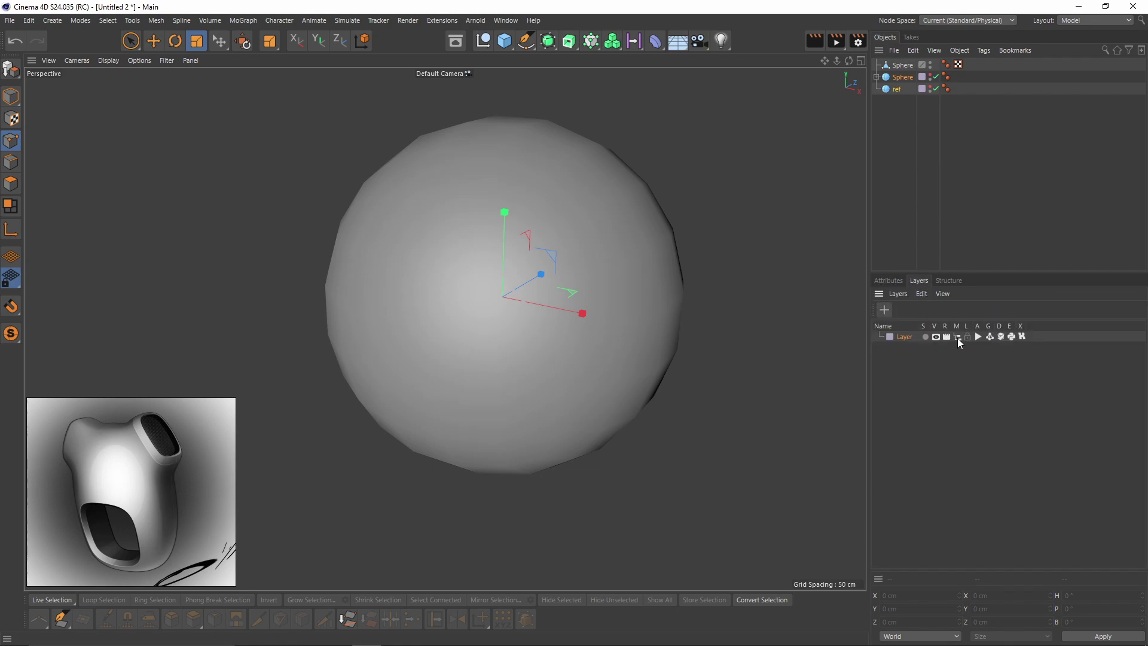
{"action": "left_click", "coordinate": [957, 337]}
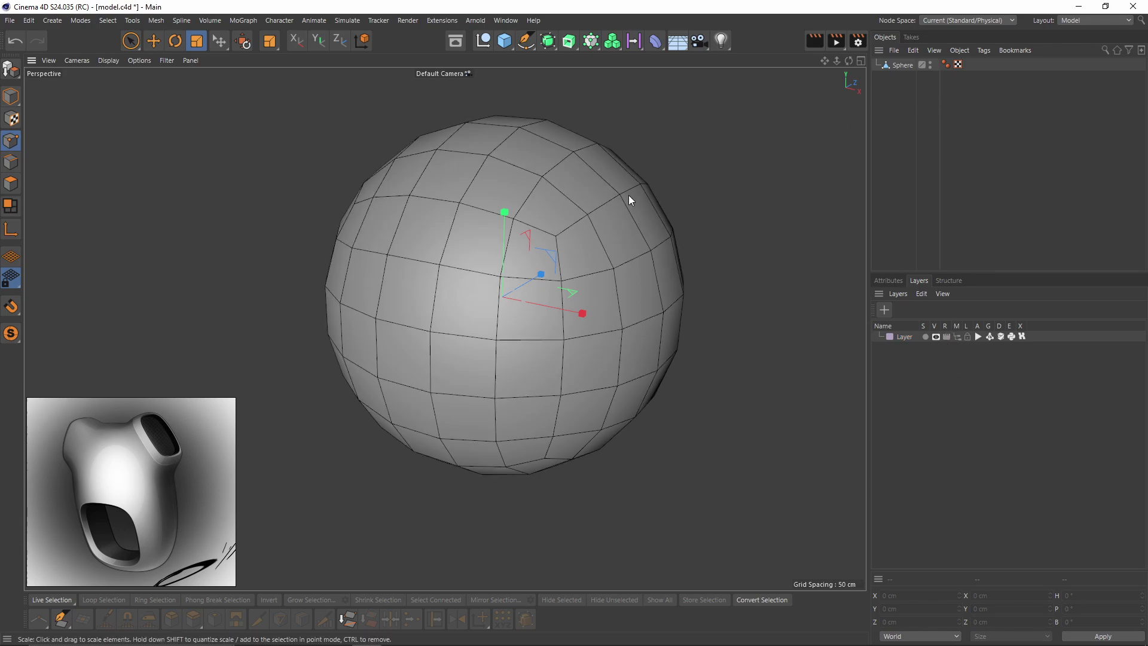
Try a loop cut at 50% through the middle of the polygon sphere from the top view, and undo the cut.
{"action": "left_click_drag", "start_coordinate": [629, 195], "coordinate": [596, 209], "text": "alt"}
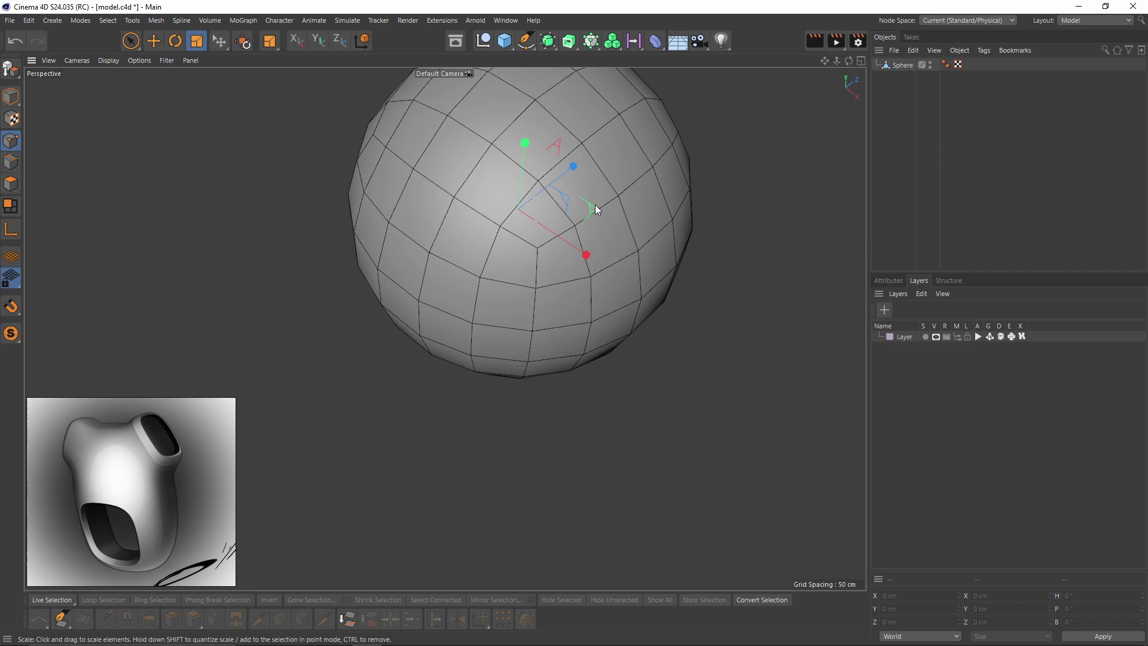
{"action": "key", "text": "F2"}
{"action": "scroll", "coordinate": [605, 197], "scroll_direction": "up", "scroll_amount": 3}
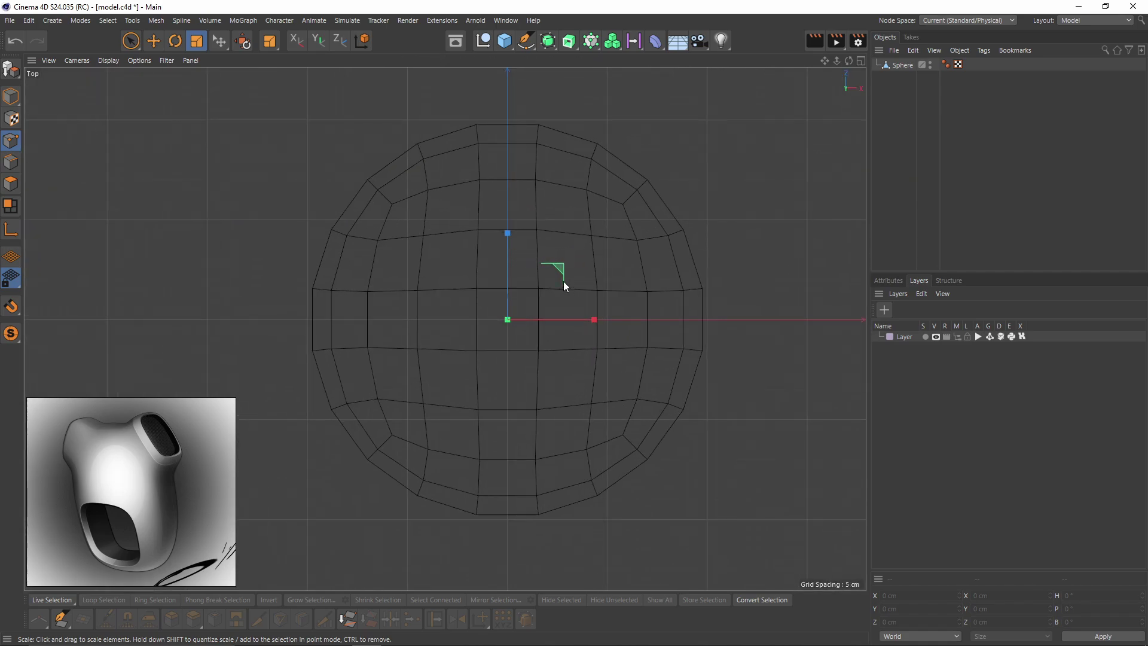
{"action": "middle_click_drag", "start_coordinate": [563, 281], "coordinate": [566, 246], "text": "alt"}
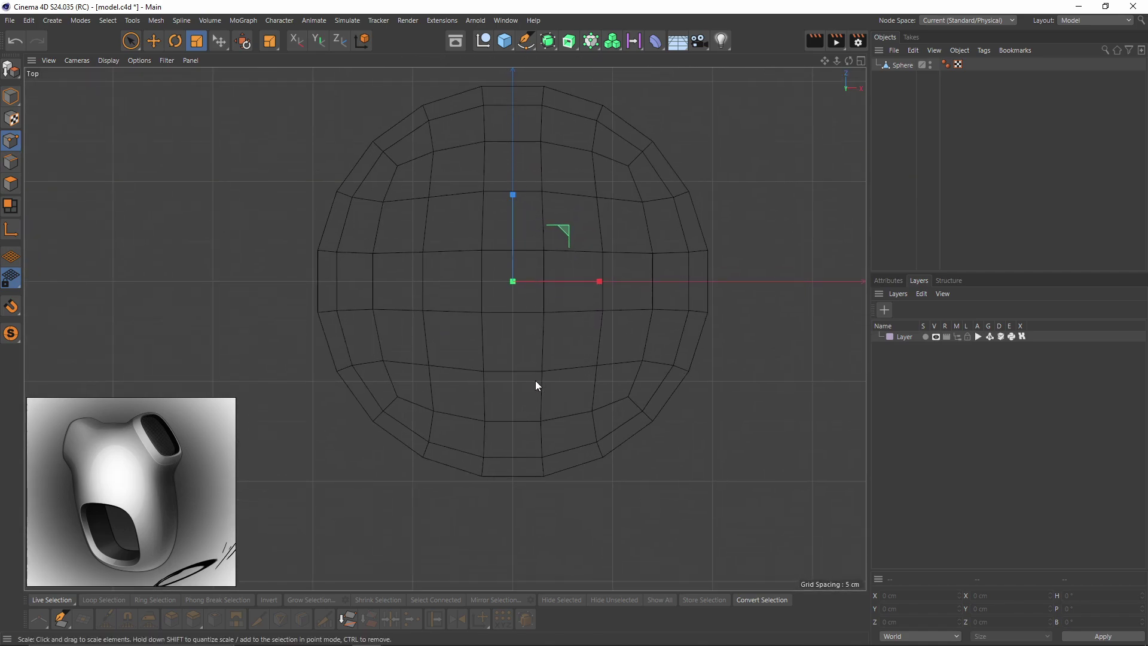
{"action": "left_click", "coordinate": [899, 65]}
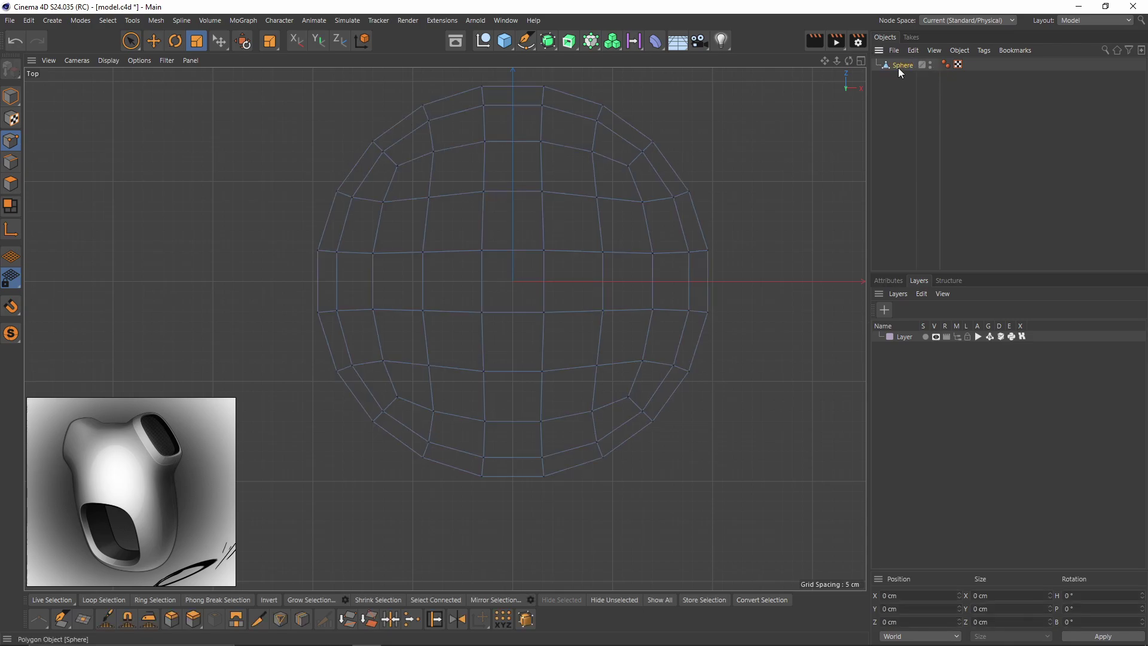
{"action": "key", "text": "k"}
{"action": "key", "text": "l"}
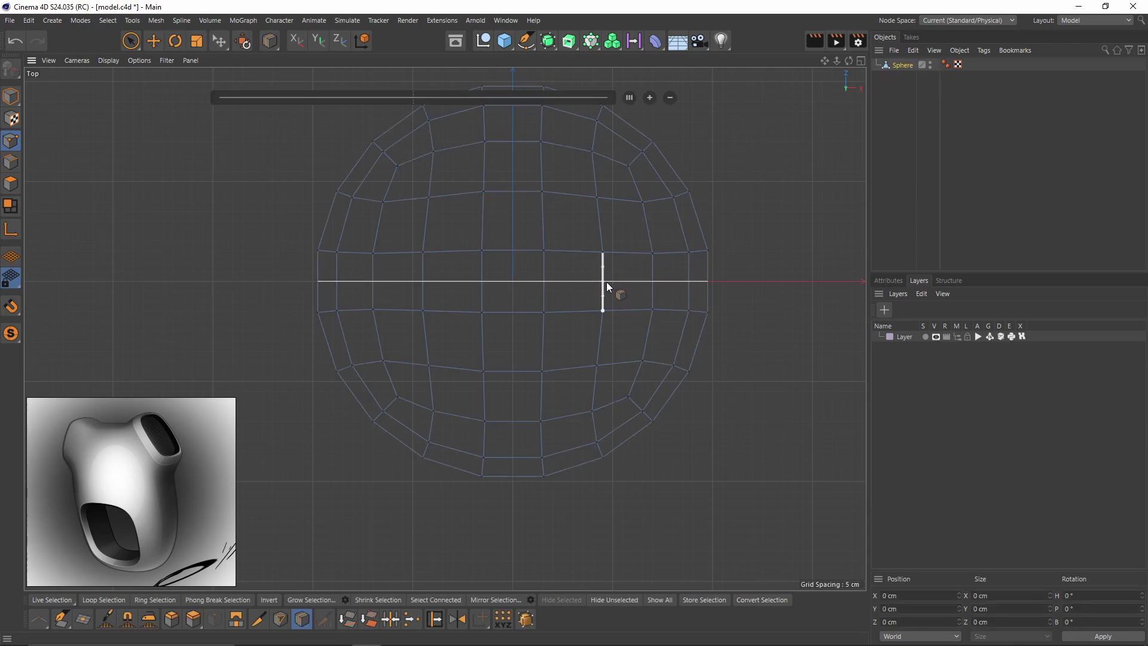
{"action": "left_click", "coordinate": [513, 314]}
{"action": "key", "text": "F1"}
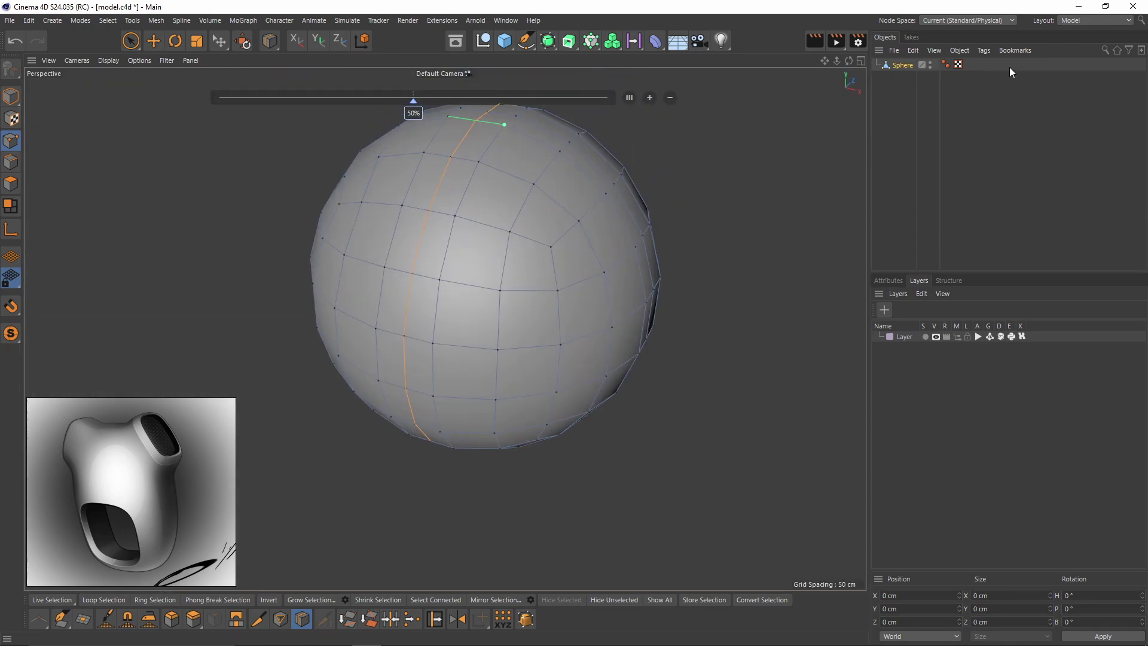
{"action": "key", "text": "ctrl+z"}
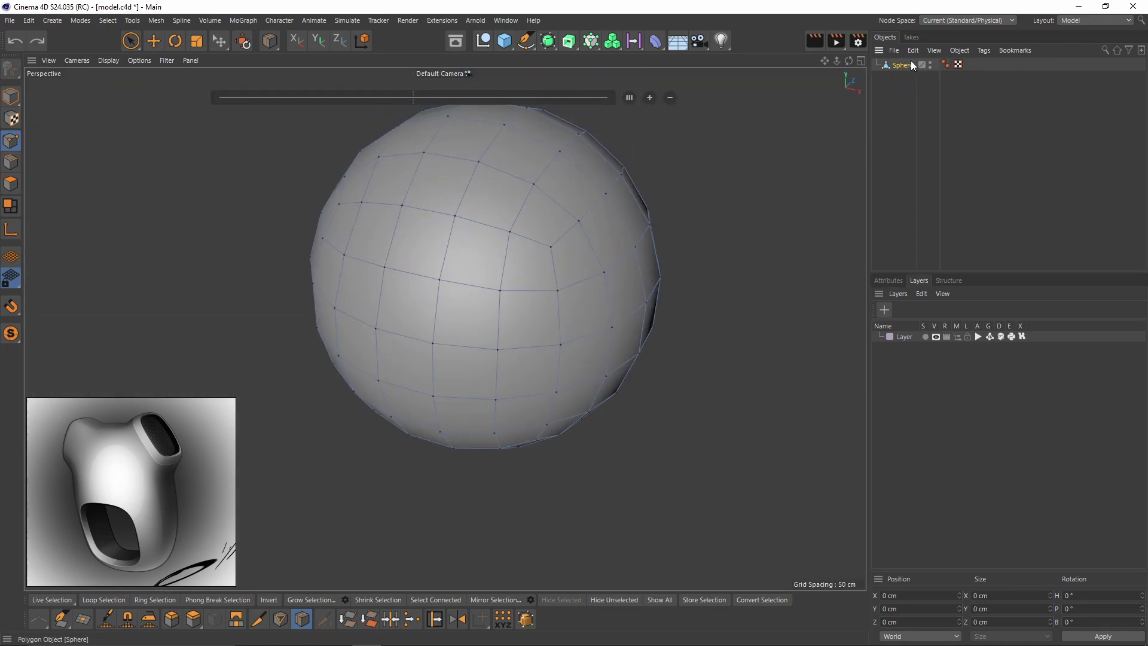
List the layer's hidden objects again, delete the polygon sphere and make the source Sphere visible.
{"action": "left_click", "coordinate": [899, 61]}
{"action": "left_click_drag", "start_coordinate": [676, 210], "coordinate": [598, 196], "text": "alt"}
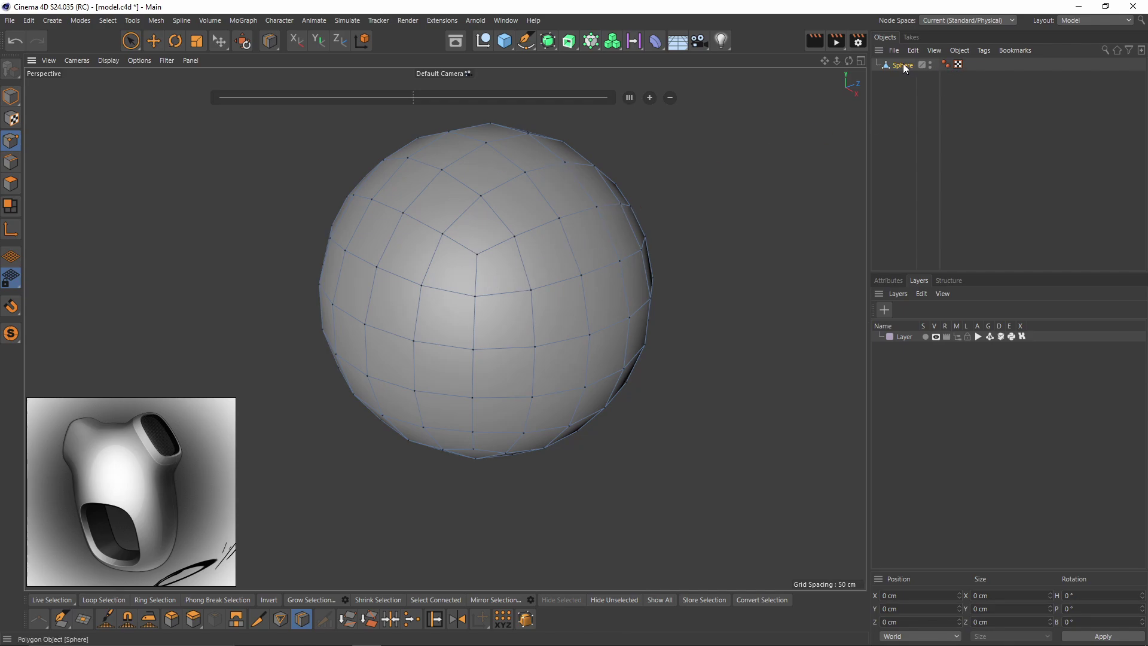
{"action": "left_click", "coordinate": [958, 336]}
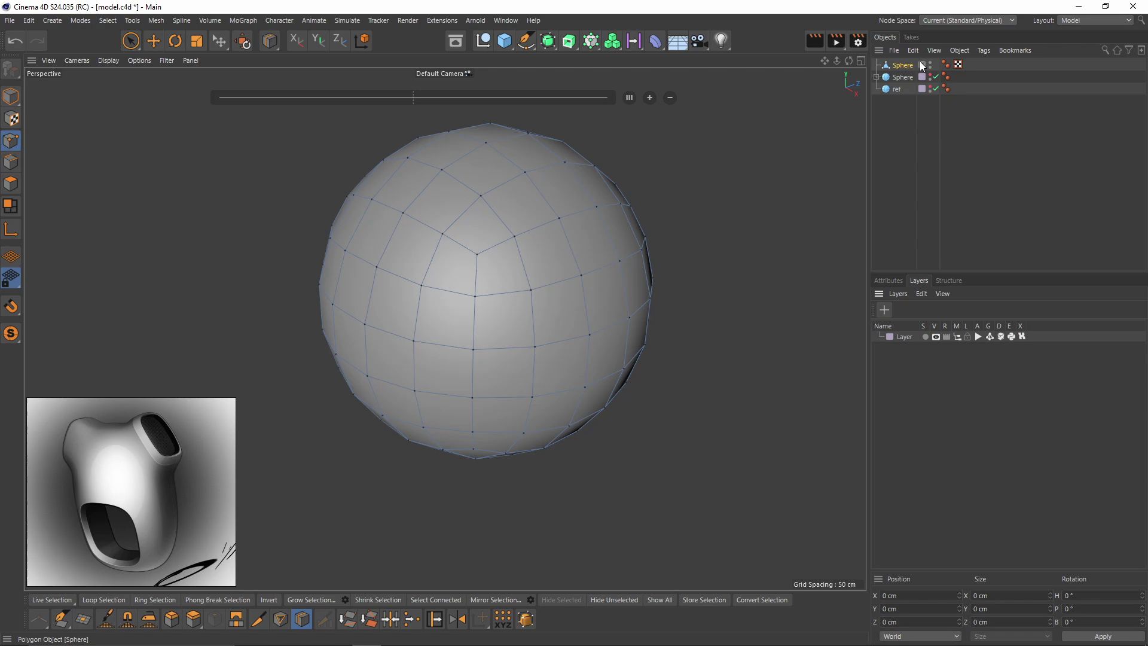
{"action": "key", "text": "Delete"}
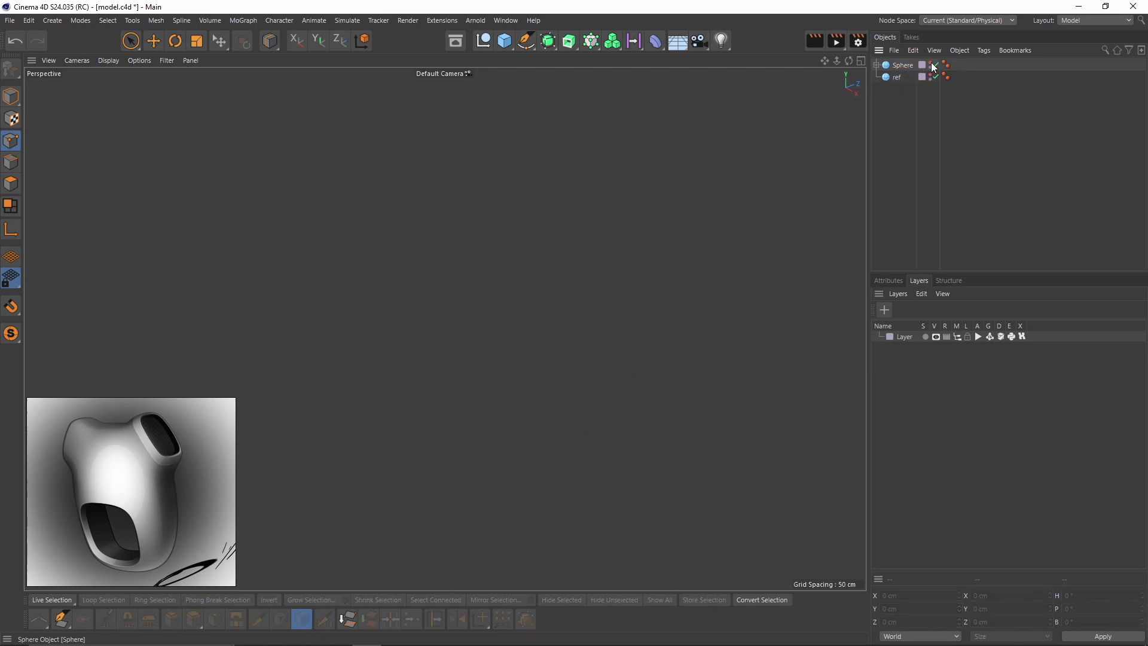
{"action": "left_click", "coordinate": [930, 63]}
{"action": "left_click_drag", "start_coordinate": [488, 217], "coordinate": [520, 257], "text": "alt"}
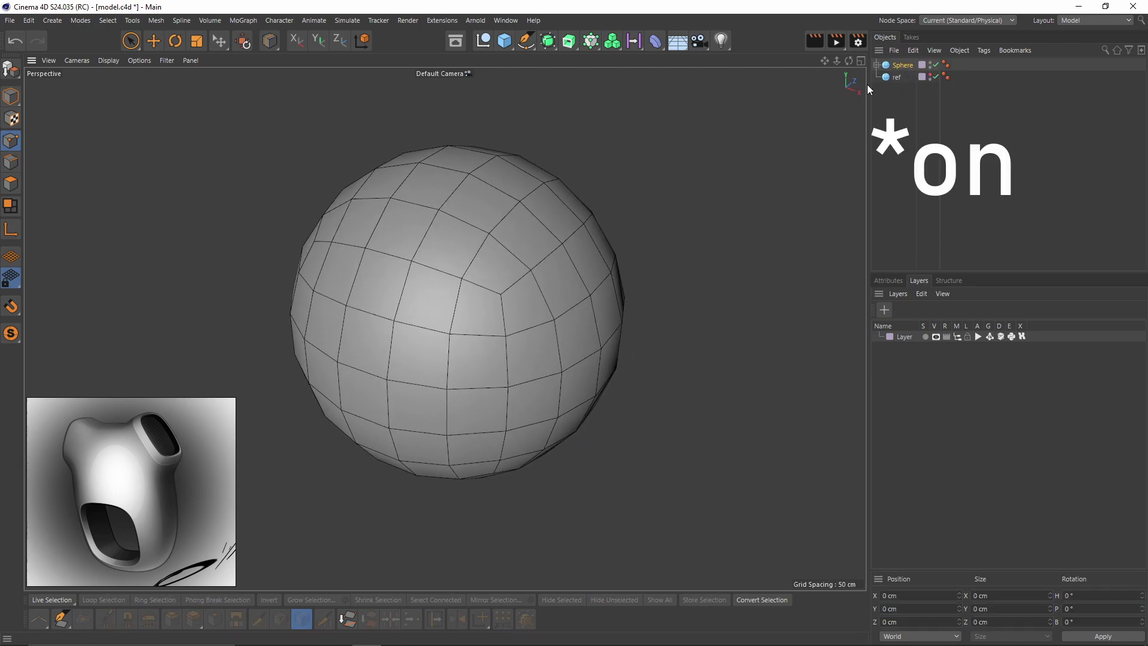
Set the source Sphere's segments to 14 and check from the top view for edge loops along its centre axes.
{"action": "left_click", "coordinate": [888, 281]}
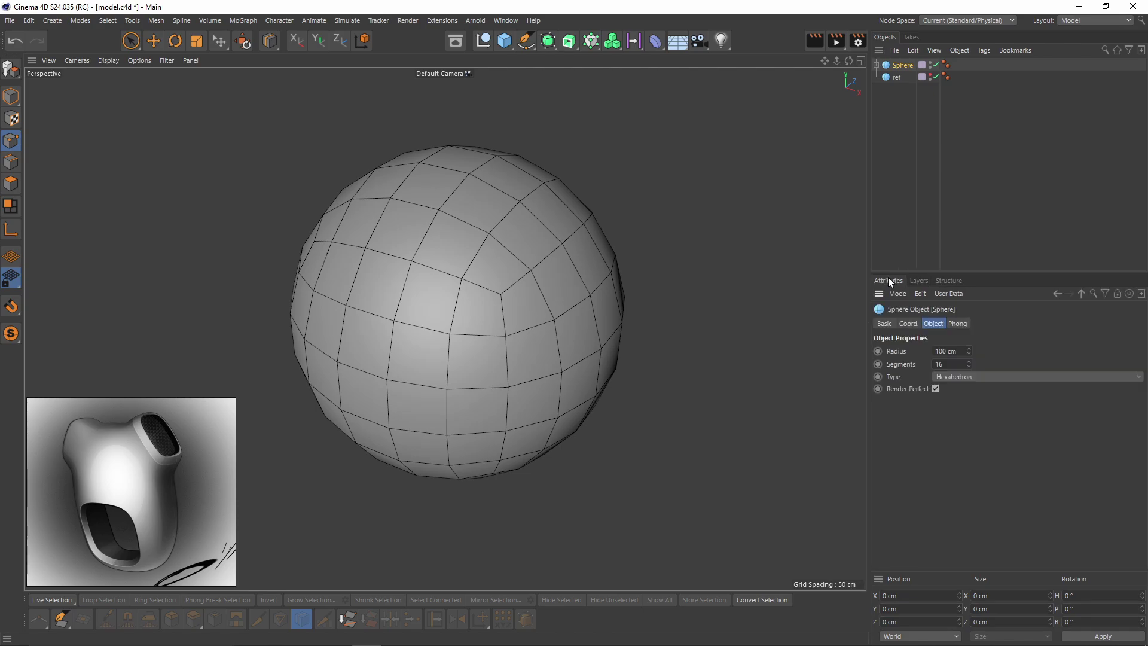
{"action": "left_click", "coordinate": [969, 366]}
{"action": "left_click", "coordinate": [969, 366]}
{"action": "left_click_drag", "start_coordinate": [508, 263], "coordinate": [404, 306], "text": "alt"}
{"action": "middle_click", "coordinate": [657, 223]}
{"action": "middle_click", "coordinate": [657, 223]}
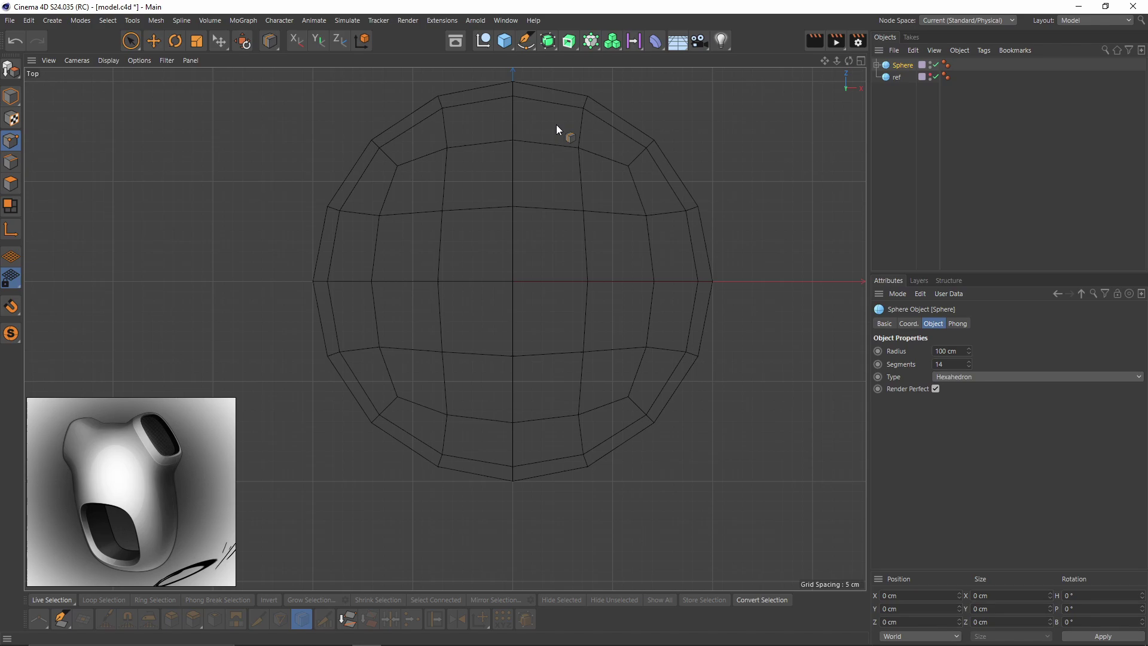
{"action": "middle_click", "coordinate": [497, 365]}
{"action": "middle_click", "coordinate": [360, 235]}
Create a polygon copy of the 14-segment Sphere with Current State to Object and hide the source Sphere.
{"action": "right_click", "coordinate": [906, 65]}
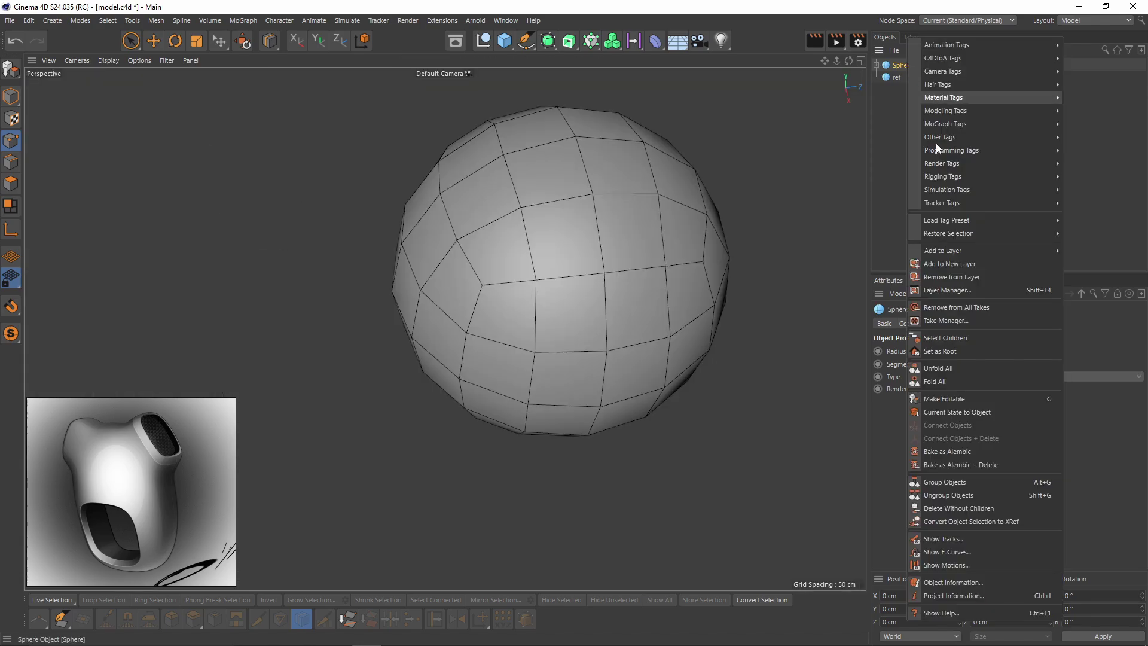
{"action": "left_click", "coordinate": [960, 414]}
{"action": "left_click", "coordinate": [900, 65]}
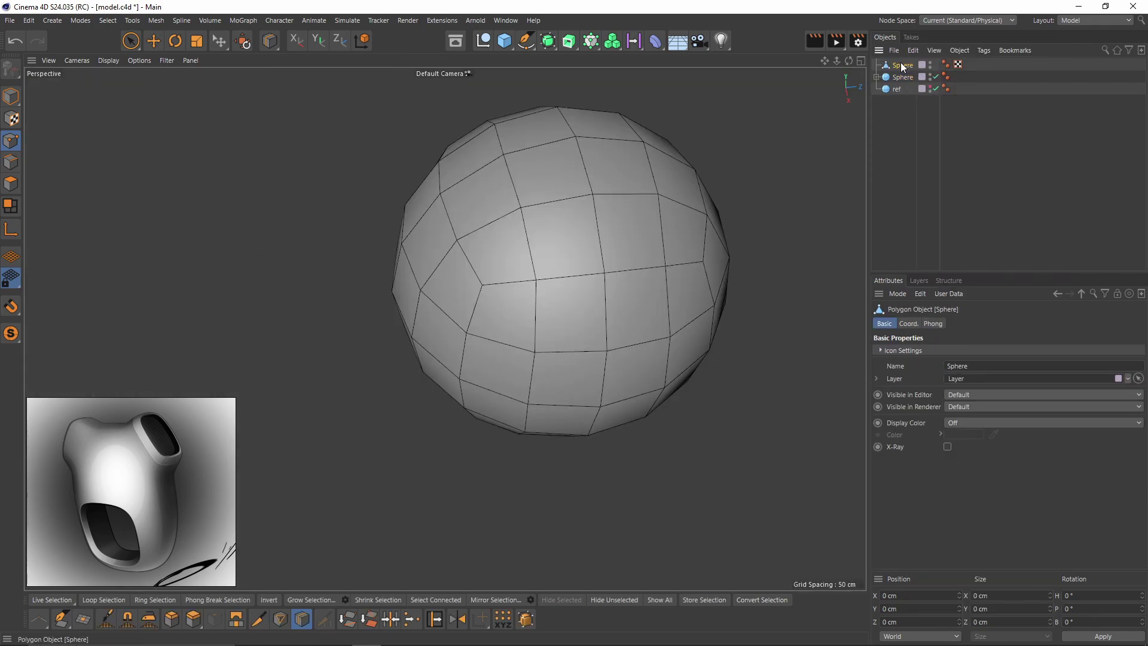
{"action": "left_click", "coordinate": [929, 74]}
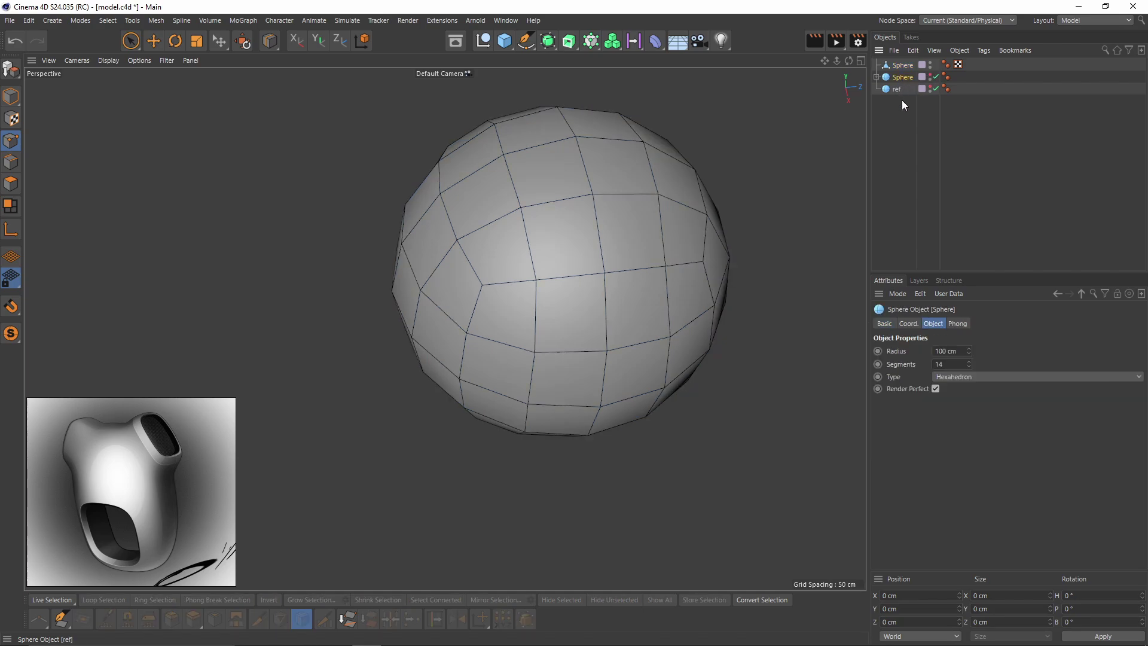
Remove the new polygon sphere from the layer and hide the layer's source Sphere and ref from the object list.
{"action": "left_click", "coordinate": [919, 281]}
{"action": "left_click", "coordinate": [956, 337]}
{"action": "left_click", "coordinate": [956, 336]}
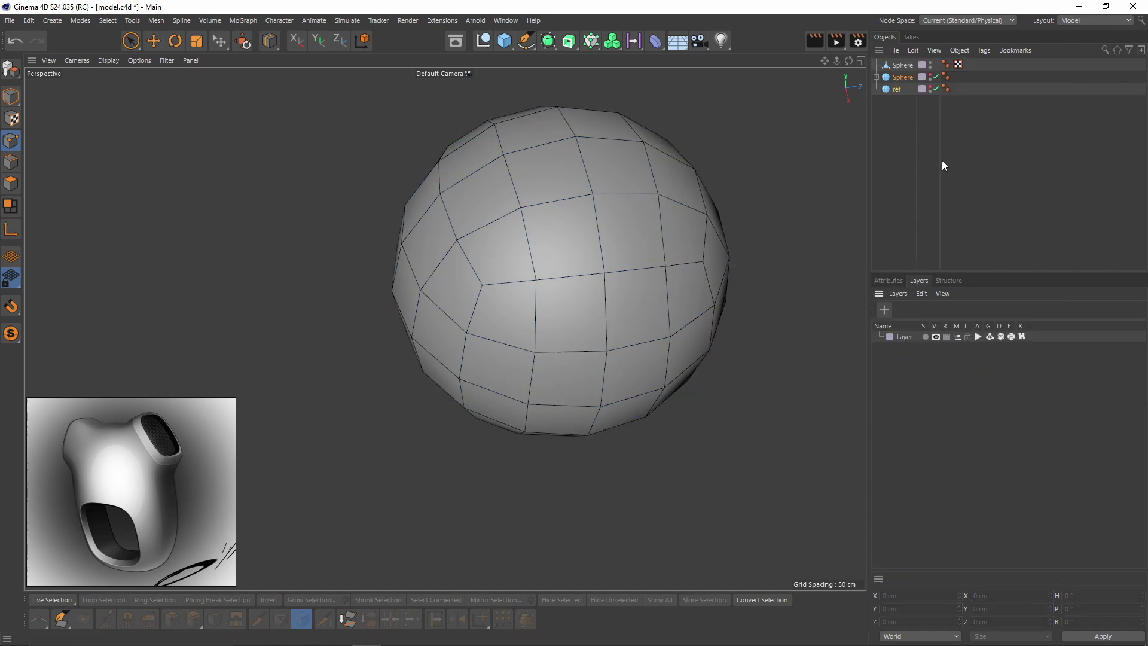
{"action": "left_click", "coordinate": [942, 119]}
{"action": "left_click", "coordinate": [901, 67]}
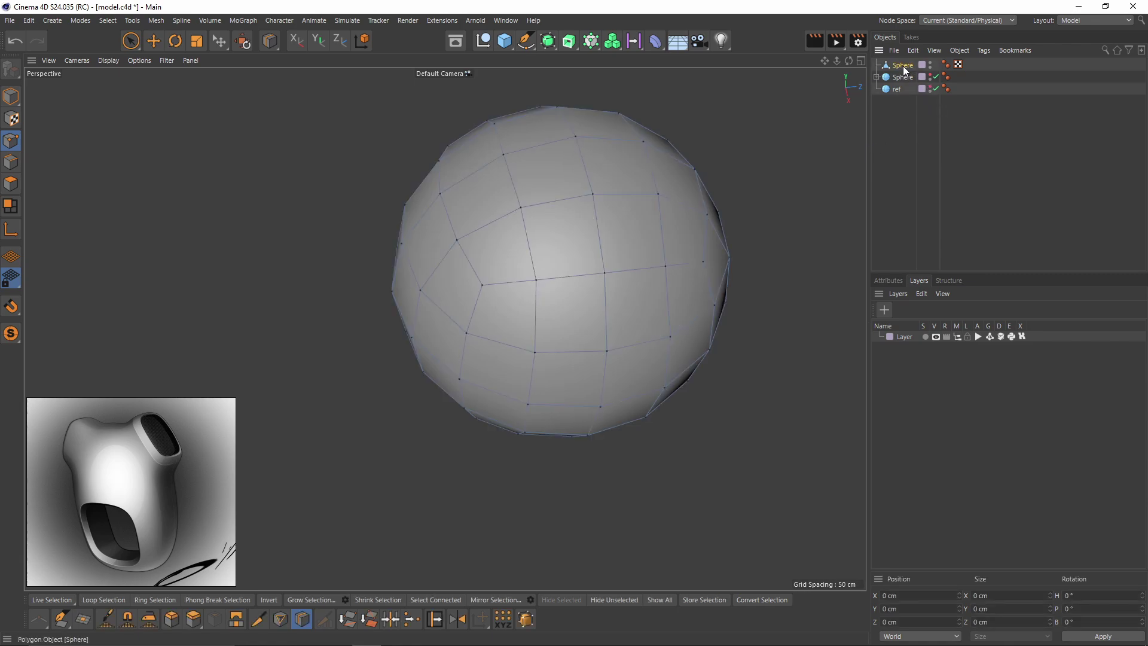
{"action": "right_click", "coordinate": [903, 66]}
{"action": "left_click", "coordinate": [958, 277]}
{"action": "left_click", "coordinate": [926, 152]}
{"action": "left_click", "coordinate": [956, 336]}
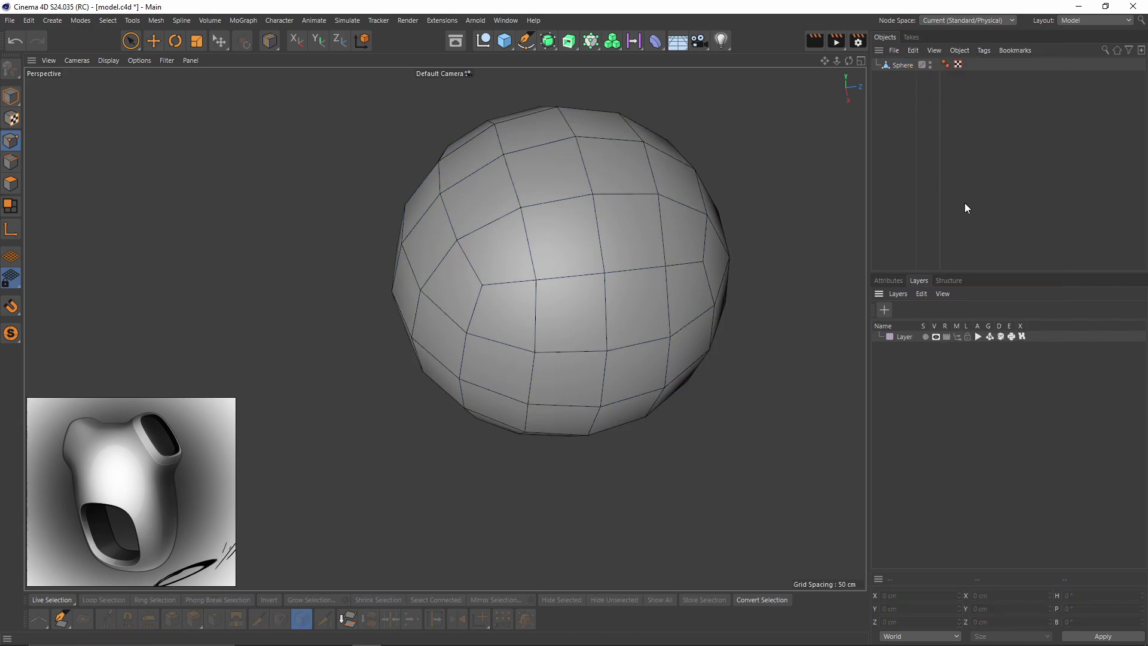
Delete the polygon sphere's points on the negative X and positive Z sides in the top view, leaving one quarter.
{"action": "left_click", "coordinate": [900, 64]}
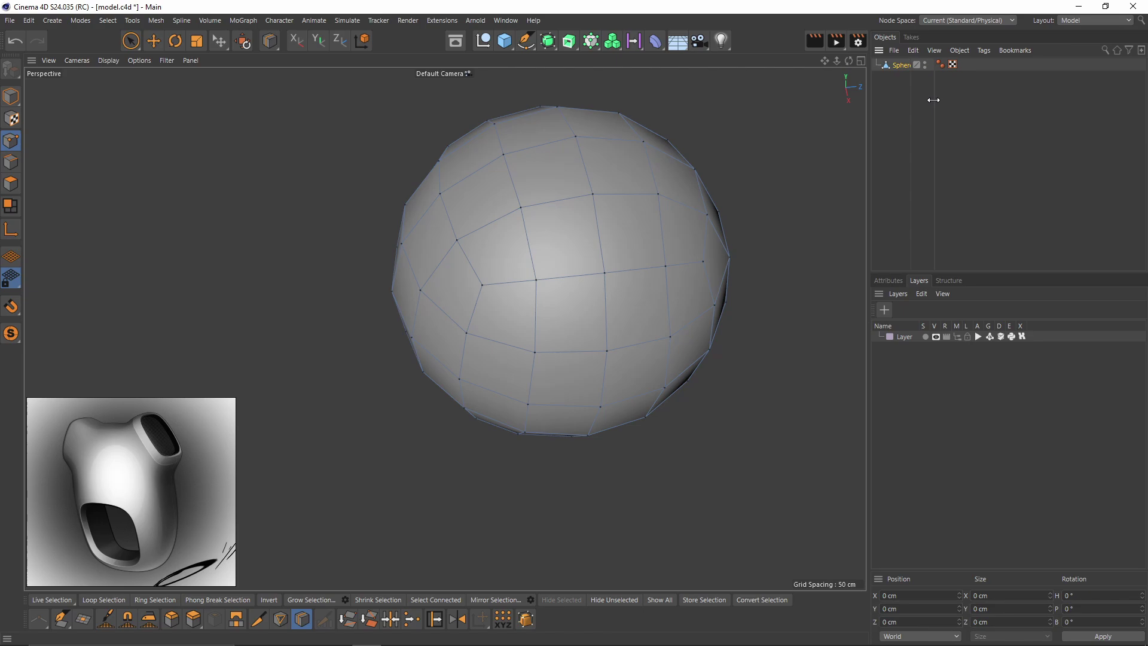
{"action": "left_click_drag", "start_coordinate": [930, 101], "coordinate": [950, 101]}
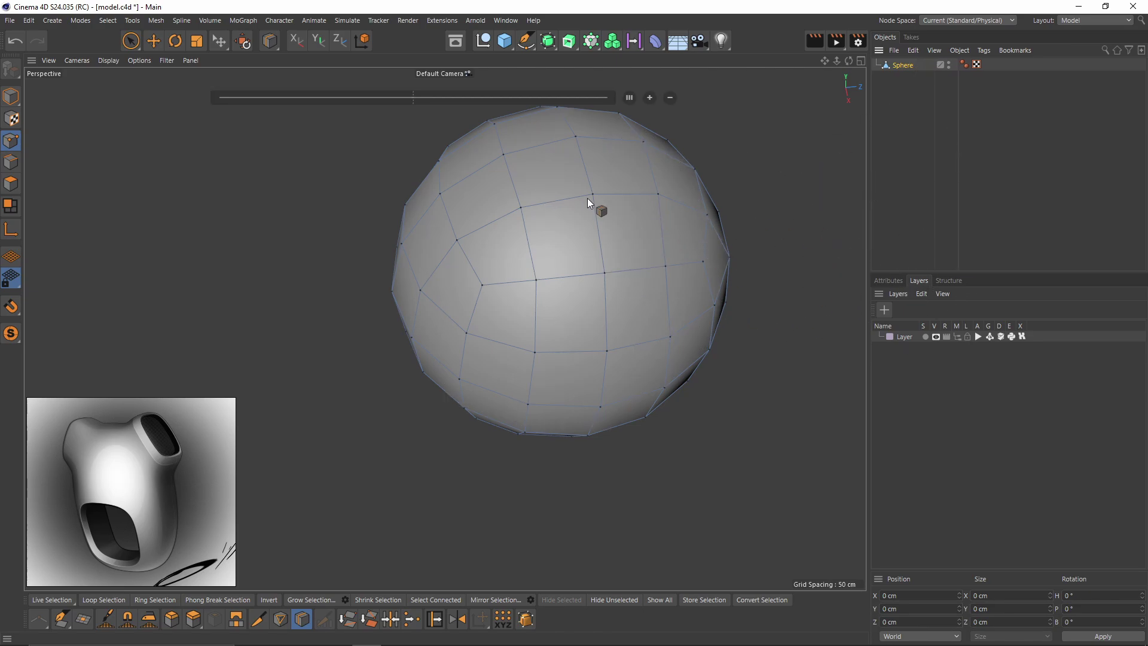
{"action": "left_click_drag", "start_coordinate": [587, 198], "coordinate": [633, 268], "text": "alt"}
{"action": "middle_click", "coordinate": [644, 267]}
{"action": "middle_click", "coordinate": [645, 267]}
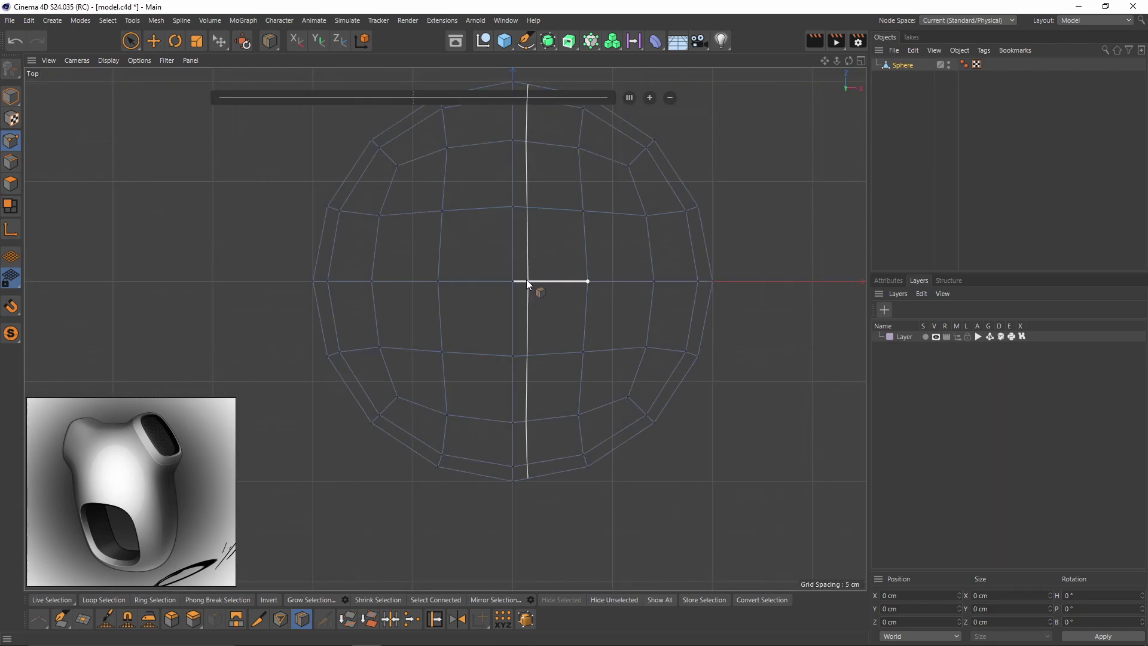
{"action": "scroll", "coordinate": [526, 281], "scroll_direction": "down", "scroll_amount": 3}
{"action": "key", "text": "0"}
{"action": "left_click_drag", "start_coordinate": [309, 95], "coordinate": [491, 512]}
{"action": "key", "text": "Delete"}
{"action": "left_click_drag", "start_coordinate": [442, 121], "coordinate": [678, 273]}
{"action": "key", "text": "Delete"}
Add a Symmetry generator as the parent of the quarter sphere.
{"action": "middle_click", "coordinate": [622, 273]}
{"action": "middle_click", "coordinate": [320, 163]}
{"action": "left_click_drag", "start_coordinate": [605, 296], "coordinate": [571, 278], "text": "alt"}
{"action": "middle_click_drag", "start_coordinate": [572, 278], "coordinate": [649, 294], "text": "alt"}
{"action": "left_click_drag", "start_coordinate": [548, 41], "coordinate": [680, 85], "text": "alt"}
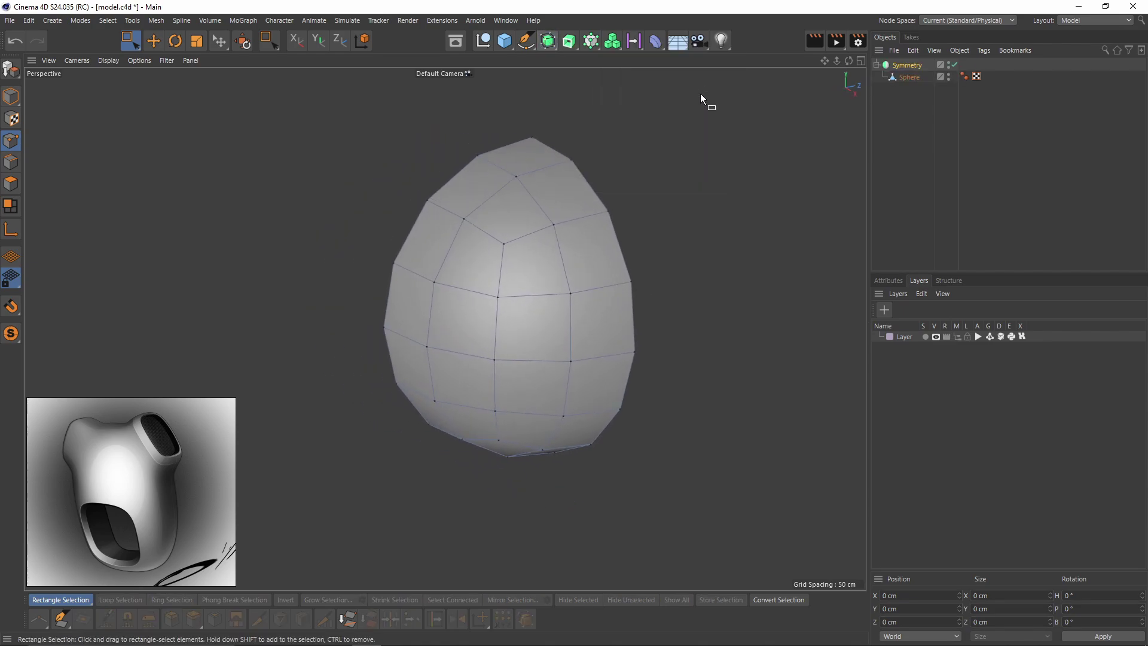
Add a second Symmetry generator as the parent of the first one.
{"action": "left_click_drag", "start_coordinate": [446, 328], "coordinate": [560, 254], "text": "alt"}
{"action": "left_click_drag", "start_coordinate": [564, 40], "coordinate": [610, 73]}
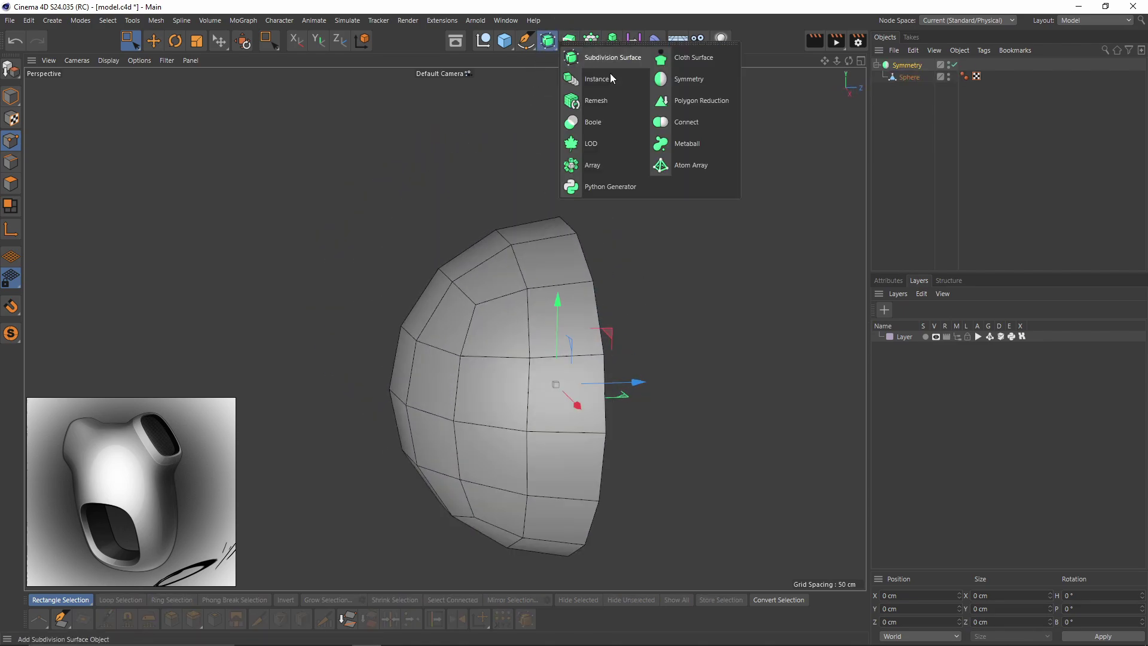
{"action": "left_click", "coordinate": [688, 79], "text": "alt"}
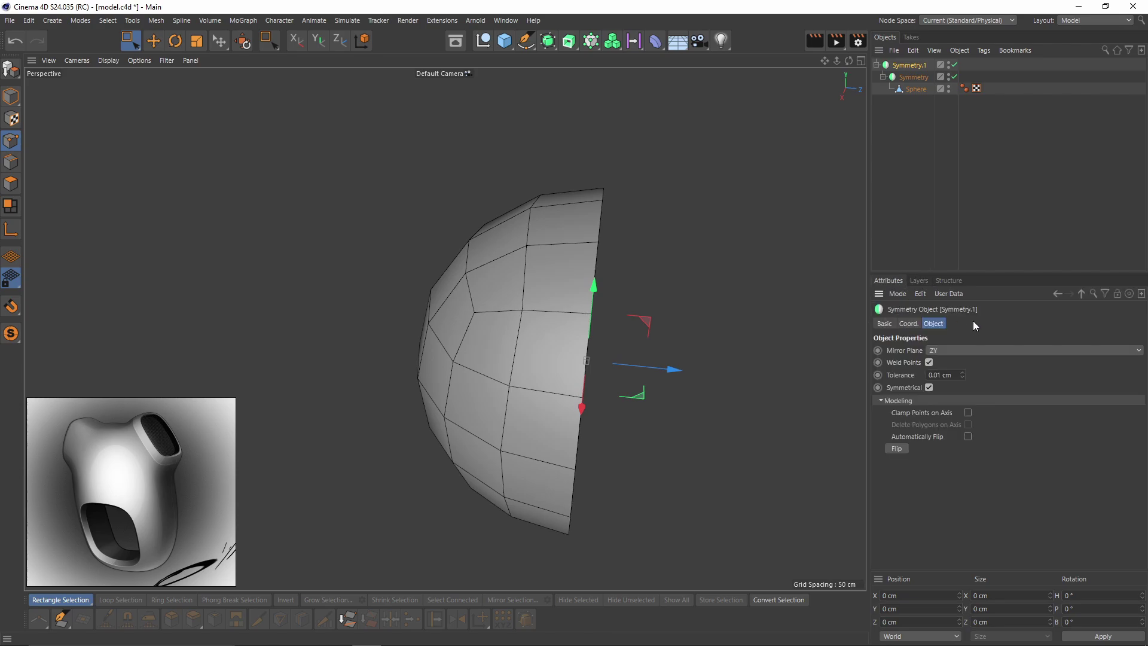
Extrude two adjacent upper side polygons of the quarter sphere diagonally up and outward, to about X 79.6 cm and Y 80.2 cm.
{"action": "scroll", "coordinate": [952, 347], "scroll_direction": "up", "scroll_amount": 1}
{"action": "left_click_drag", "start_coordinate": [556, 245], "coordinate": [655, 274], "text": "alt"}
{"action": "right_click_drag", "start_coordinate": [655, 274], "coordinate": [687, 266], "text": "alt"}
{"action": "key", "text": "e"}
{"action": "left_click", "coordinate": [915, 89]}
{"action": "left_click", "coordinate": [11, 183]}
{"action": "left_click", "coordinate": [556, 203]}
{"action": "left_click", "coordinate": [610, 278], "text": "shift"}
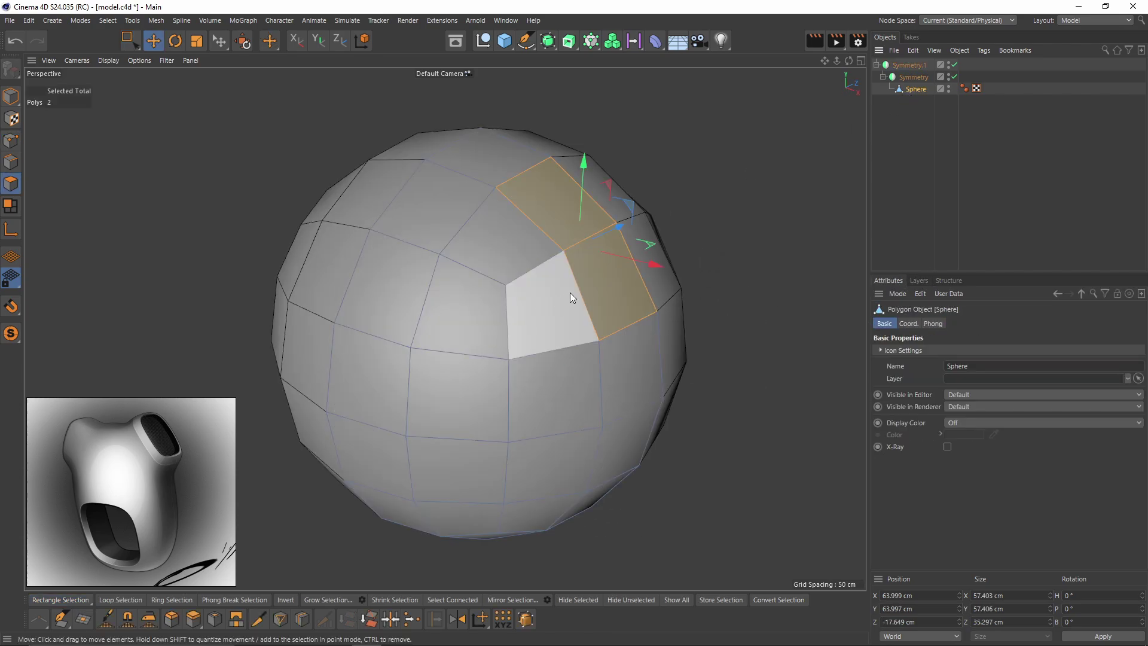
{"action": "middle_click", "coordinate": [613, 317]}
{"action": "middle_click", "coordinate": [439, 223]}
{"action": "left_click", "coordinate": [548, 220]}
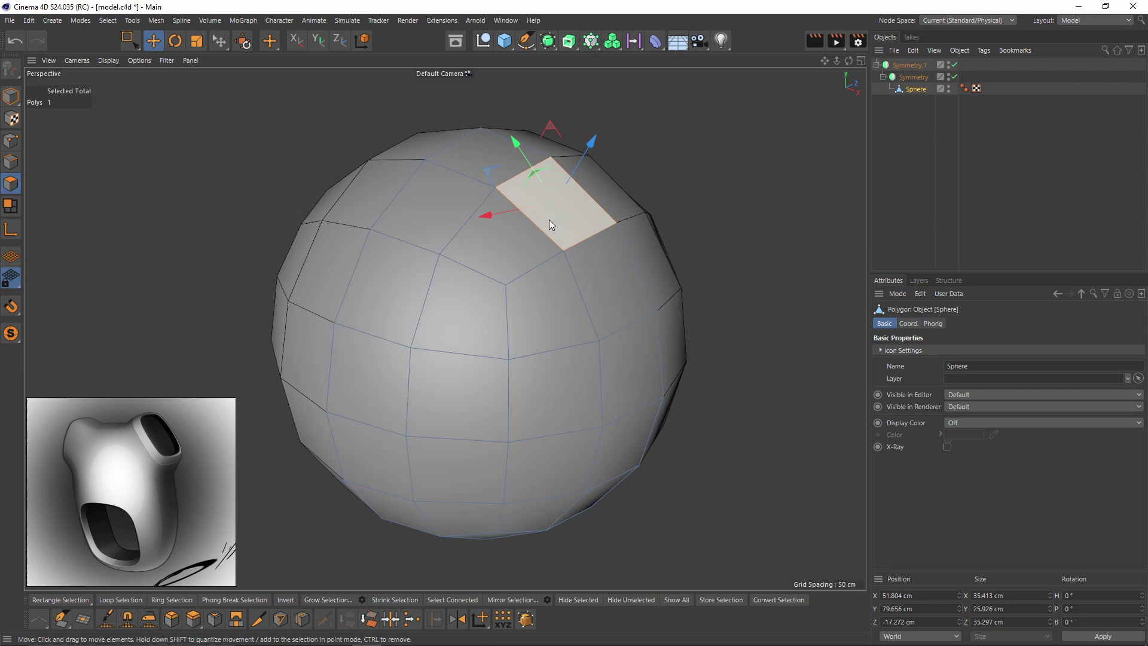
{"action": "left_click", "coordinate": [606, 285], "text": "shift"}
{"action": "middle_click", "coordinate": [589, 401]}
{"action": "middle_click", "coordinate": [644, 450]}
{"action": "middle_click_drag", "start_coordinate": [605, 174], "coordinate": [581, 250], "text": "alt"}
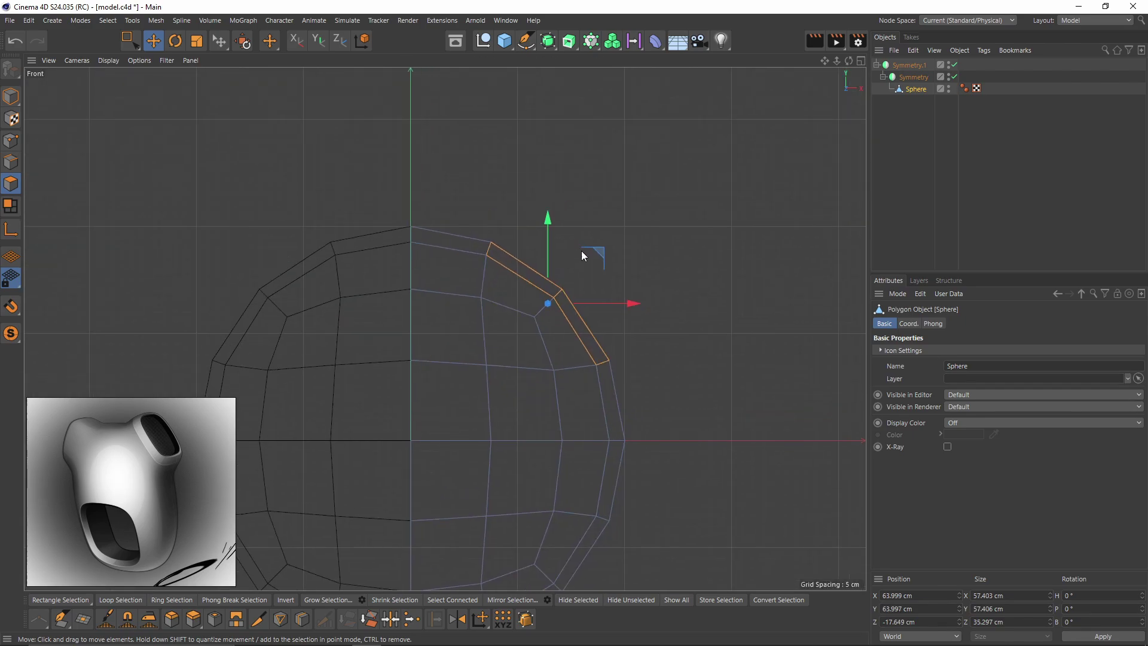
{"action": "left_click_drag", "start_coordinate": [581, 250], "coordinate": [630, 220]}
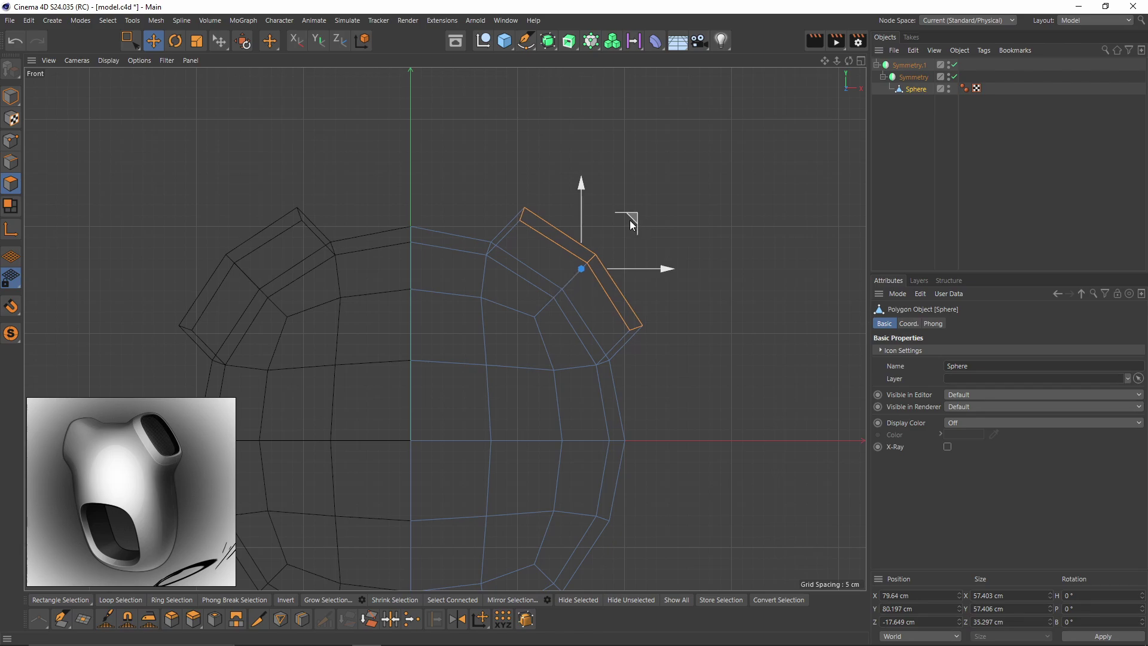
Move the two middle outer points of the extruded block slightly inward in the front view, to about X 80.4 cm and Y 81.2 cm.
{"action": "key", "text": "Return"}
{"action": "key", "text": "0"}
{"action": "scroll", "coordinate": [604, 248], "scroll_direction": "up", "scroll_amount": 2}
{"action": "left_click_drag", "start_coordinate": [581, 270], "coordinate": [628, 224]}
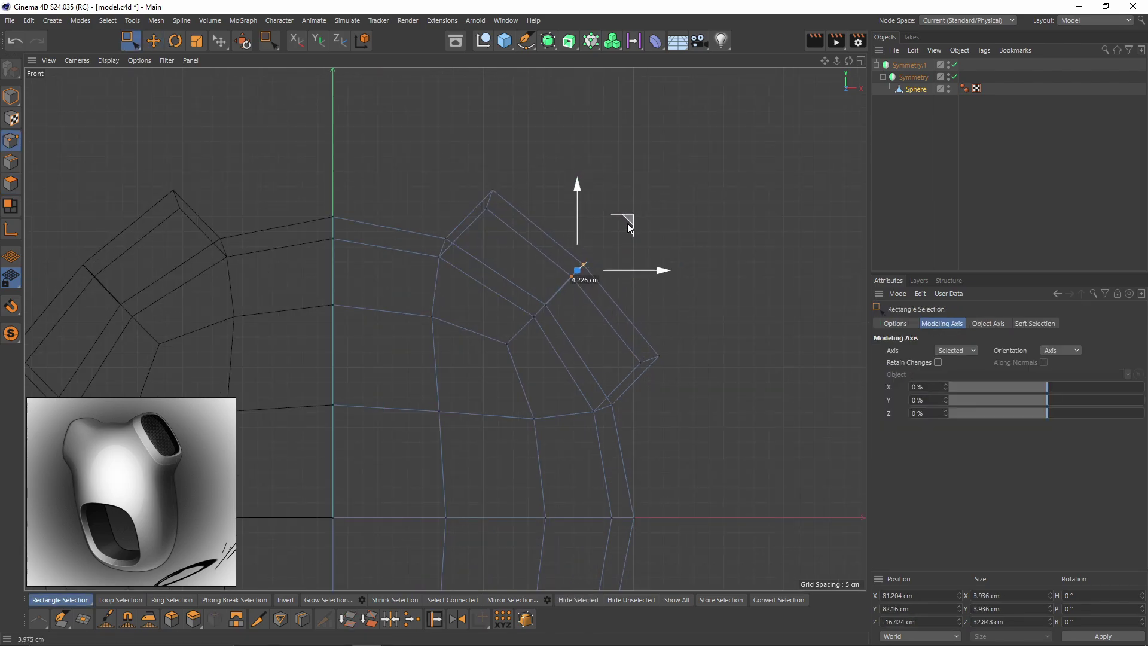
{"action": "key", "text": "F1"}
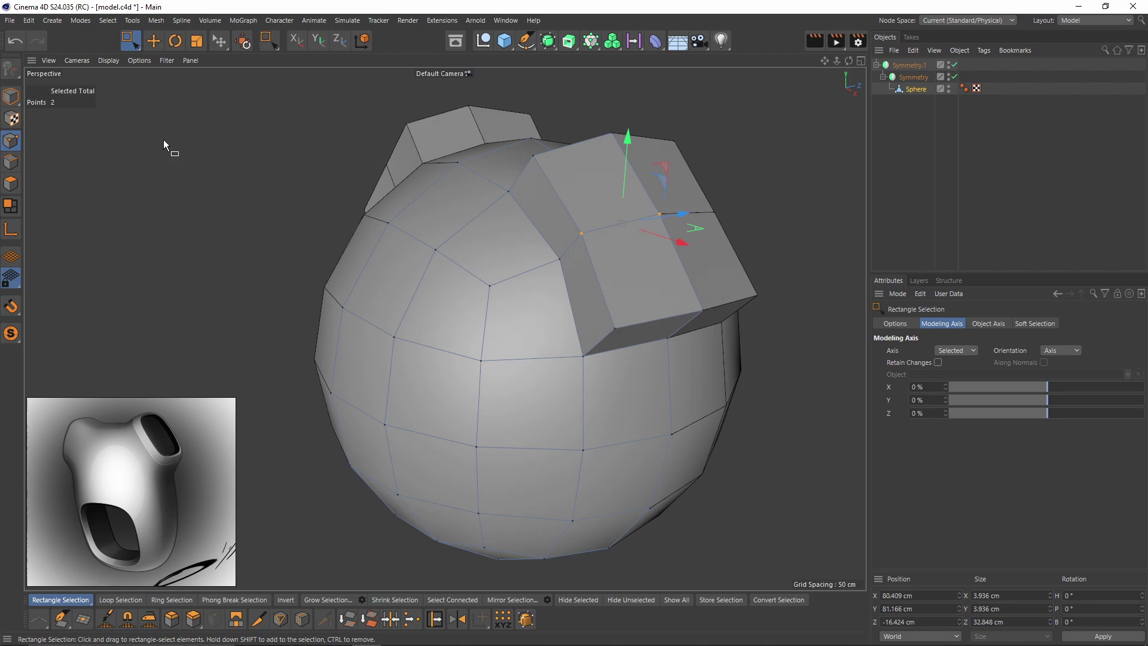
Flatten the two front-facing side polygons of the extruded block by scaling them to zero along Z.
{"action": "left_click", "coordinate": [11, 162]}
{"action": "key", "text": "e"}
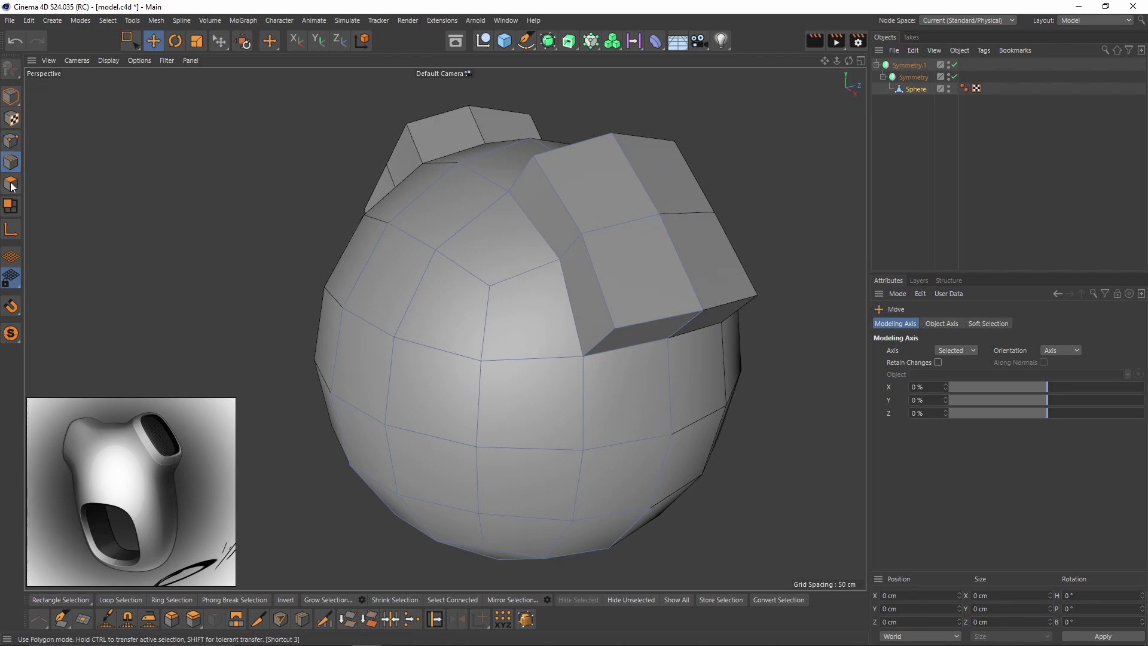
{"action": "left_click", "coordinate": [10, 184]}
{"action": "left_click", "coordinate": [558, 249]}
{"action": "left_click", "coordinate": [576, 277], "text": "shift"}
{"action": "left_click_drag", "start_coordinate": [627, 292], "coordinate": [579, 307], "text": "alt"}
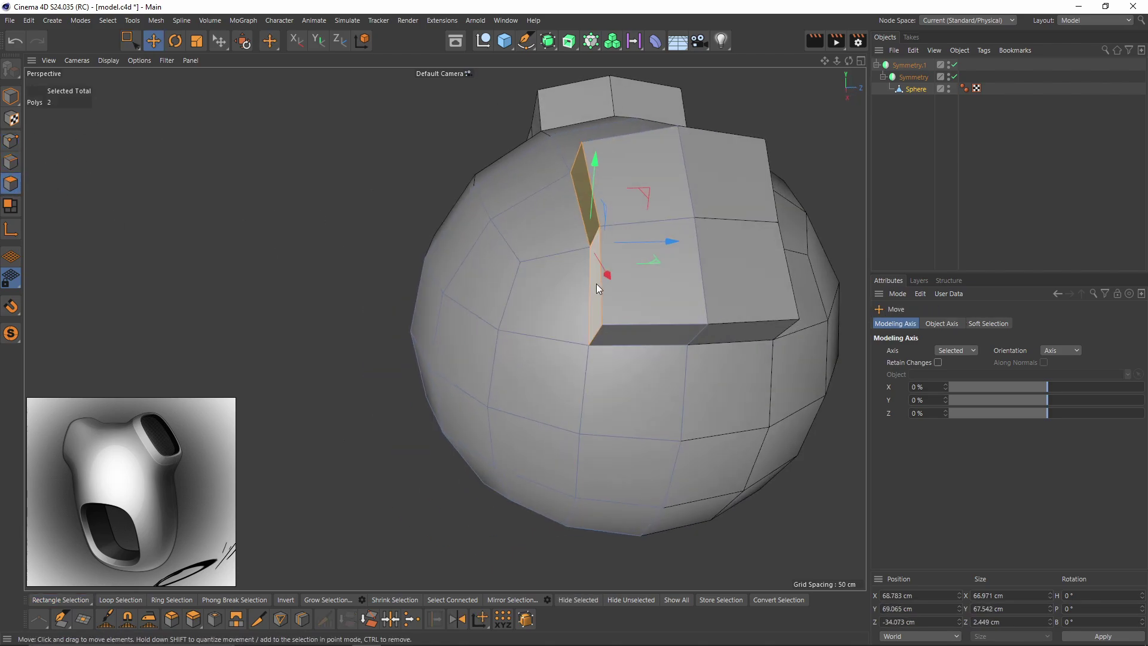
{"action": "key", "text": "t"}
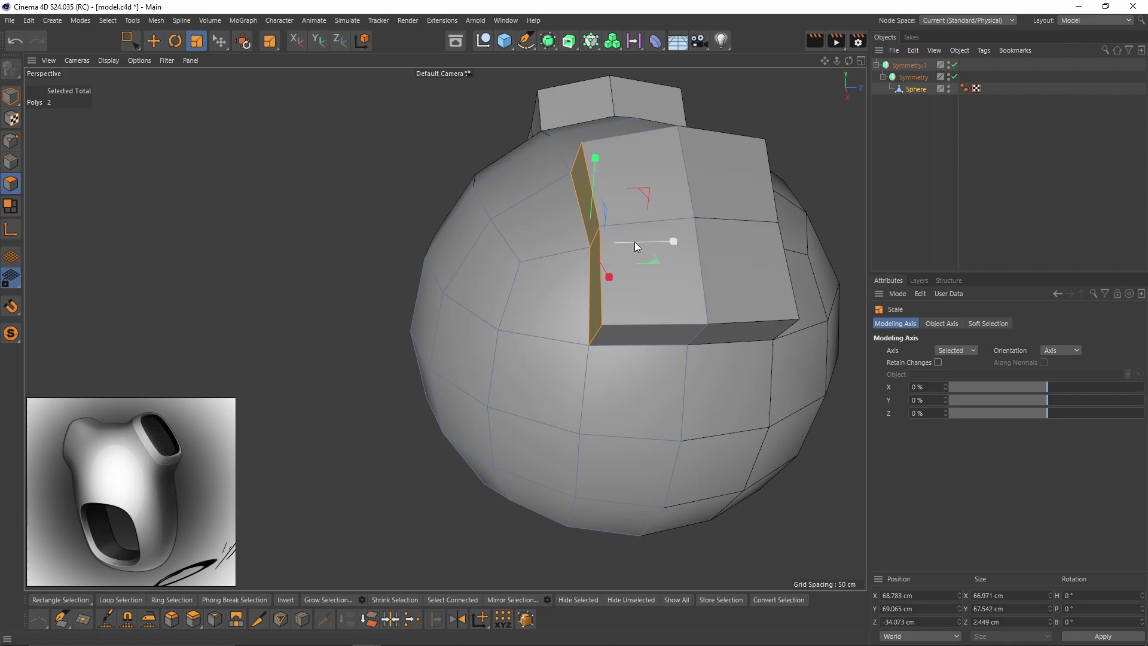
{"action": "left_click_drag", "start_coordinate": [635, 246], "coordinate": [551, 375]}
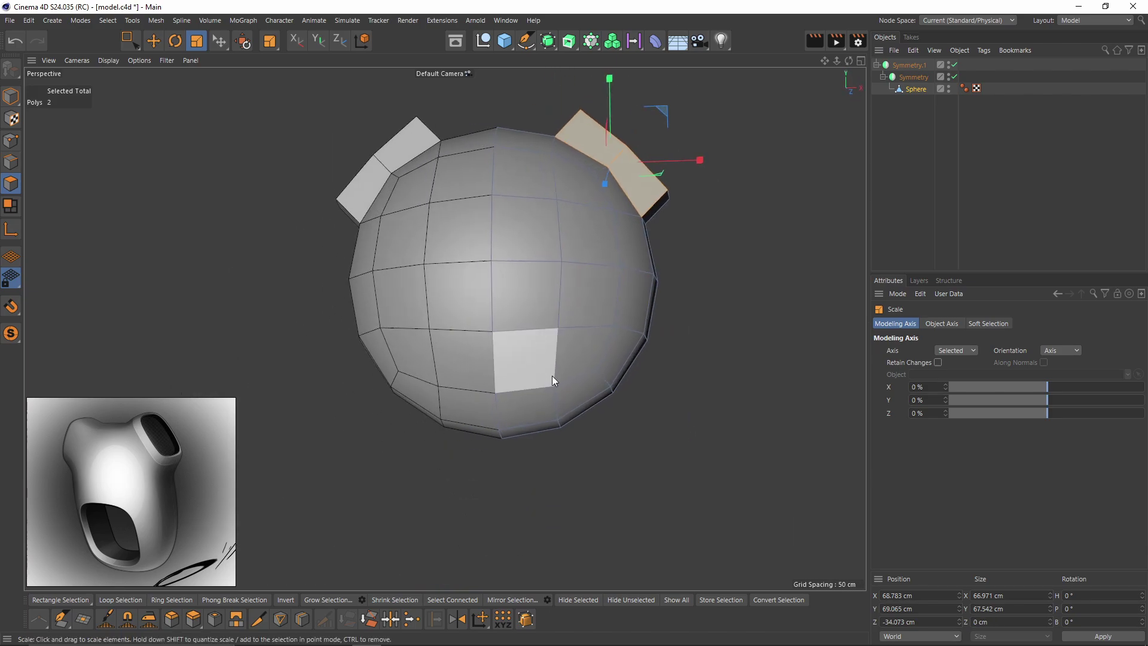
Move the lower outer corner points of the quarter sphere downward in the front view to widen the base.
{"action": "middle_click", "coordinate": [571, 397]}
{"action": "middle_click", "coordinate": [622, 481]}
{"action": "scroll", "coordinate": [626, 303], "scroll_direction": "down", "scroll_amount": 3}
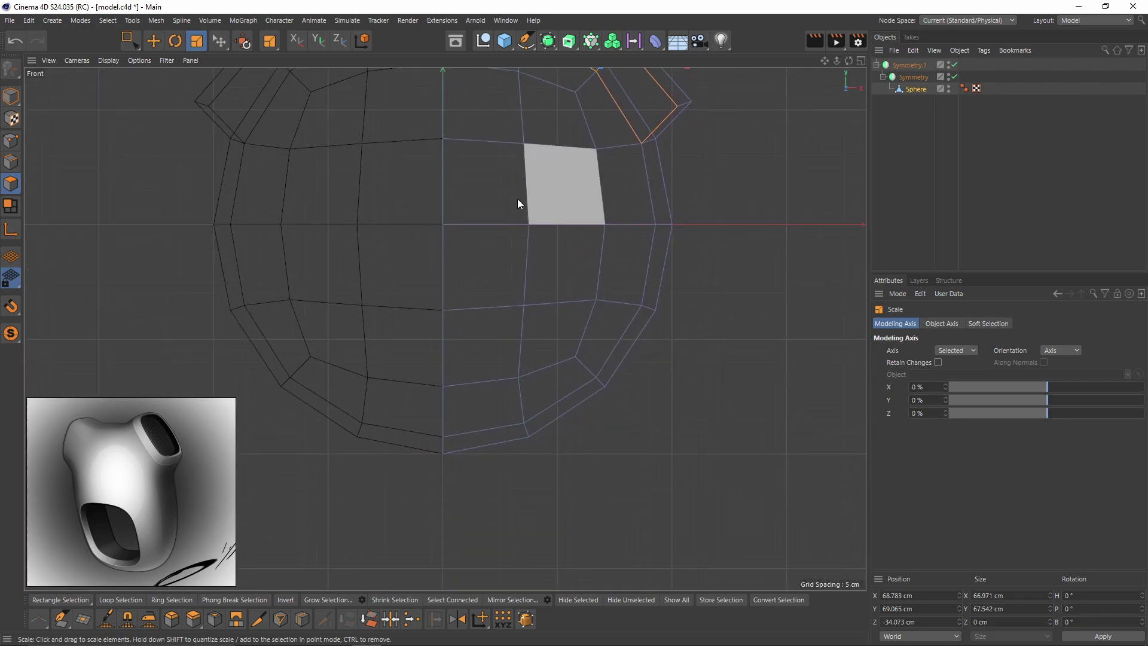
{"action": "left_click", "coordinate": [11, 140]}
{"action": "key", "text": "0"}
{"action": "left_click_drag", "start_coordinate": [552, 334], "coordinate": [635, 415]}
{"action": "scroll", "coordinate": [647, 320], "scroll_direction": "down", "scroll_amount": 2}
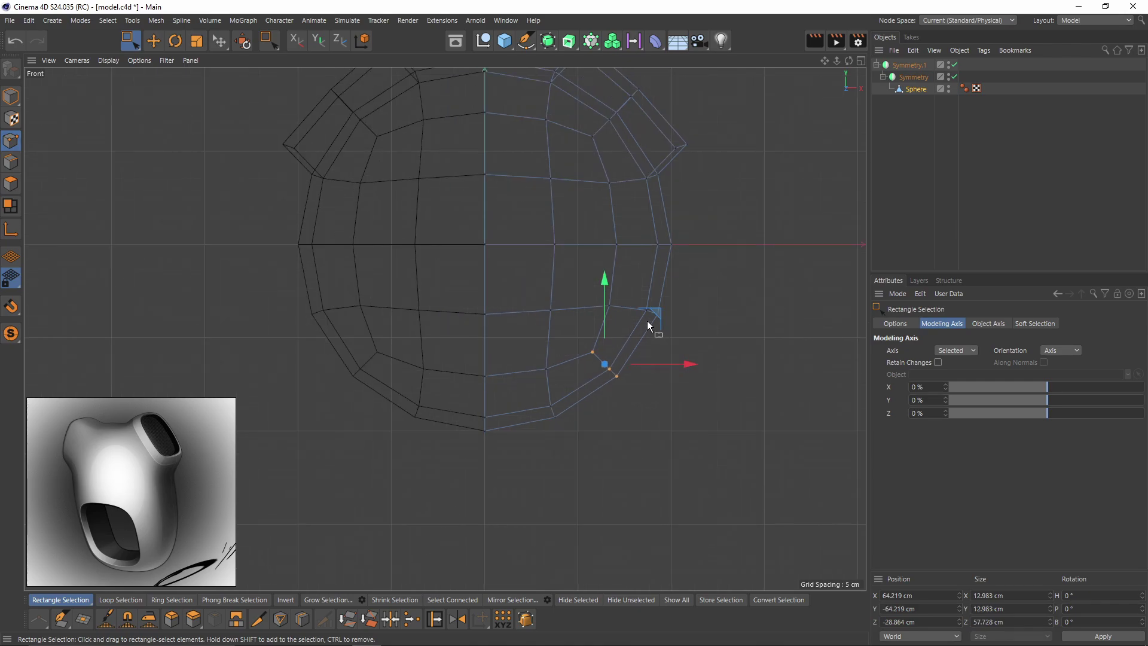
{"action": "left_click_drag", "start_coordinate": [655, 311], "coordinate": [658, 343]}
Shift the neighbouring bottom and lower side points in the front view to even out the squared lower outline.
{"action": "left_click_drag", "start_coordinate": [519, 351], "coordinate": [568, 428]}
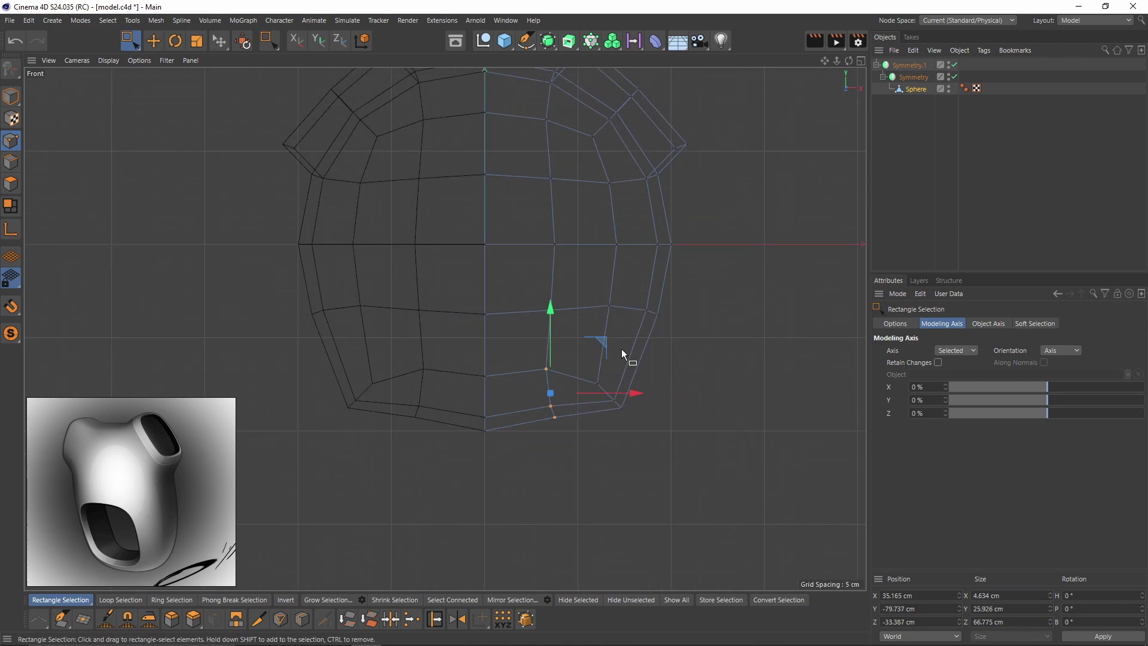
{"action": "left_click_drag", "start_coordinate": [605, 341], "coordinate": [606, 392]}
{"action": "left_click_drag", "start_coordinate": [651, 335], "coordinate": [646, 330]}
{"action": "left_click_drag", "start_coordinate": [568, 358], "coordinate": [465, 400]}
{"action": "left_click_drag", "start_coordinate": [516, 314], "coordinate": [515, 324]}
{"action": "left_click_drag", "start_coordinate": [577, 365], "coordinate": [634, 421]}
{"action": "left_click_drag", "start_coordinate": [658, 342], "coordinate": [595, 294]}
{"action": "left_click_drag", "start_coordinate": [634, 232], "coordinate": [635, 242]}
{"action": "left_click_drag", "start_coordinate": [572, 333], "coordinate": [533, 292]}
{"action": "left_click_drag", "start_coordinate": [550, 238], "coordinate": [549, 242]}
{"action": "scroll", "coordinate": [549, 316], "scroll_direction": "down", "scroll_amount": 4}
Adjust the lower front and bottom points in the right view to smooth the body's side profile.
{"action": "key", "text": "F1"}
{"action": "key", "text": "F3"}
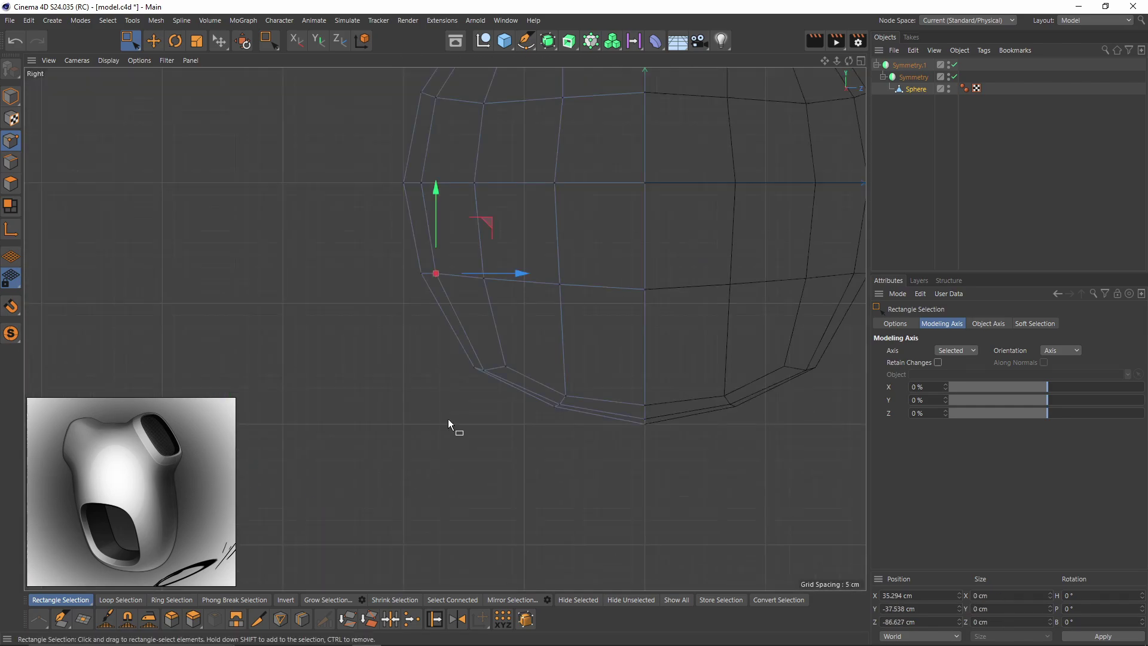
{"action": "middle_click_drag", "start_coordinate": [448, 418], "coordinate": [464, 429], "text": "alt"}
{"action": "left_click_drag", "start_coordinate": [420, 305], "coordinate": [469, 266]}
{"action": "left_click_drag", "start_coordinate": [496, 230], "coordinate": [499, 240]}
{"action": "left_click_drag", "start_coordinate": [479, 398], "coordinate": [534, 360]}
{"action": "left_click_drag", "start_coordinate": [554, 323], "coordinate": [558, 331]}
{"action": "left_click_drag", "start_coordinate": [556, 433], "coordinate": [598, 394]}
{"action": "left_click_drag", "start_coordinate": [627, 361], "coordinate": [630, 365]}
{"action": "left_click_drag", "start_coordinate": [424, 310], "coordinate": [522, 244]}
{"action": "key", "text": "F1"}
{"action": "left_click_drag", "start_coordinate": [573, 214], "coordinate": [625, 364], "text": "alt"}
{"action": "left_click_drag", "start_coordinate": [146, 248], "coordinate": [546, 277], "text": "alt"}
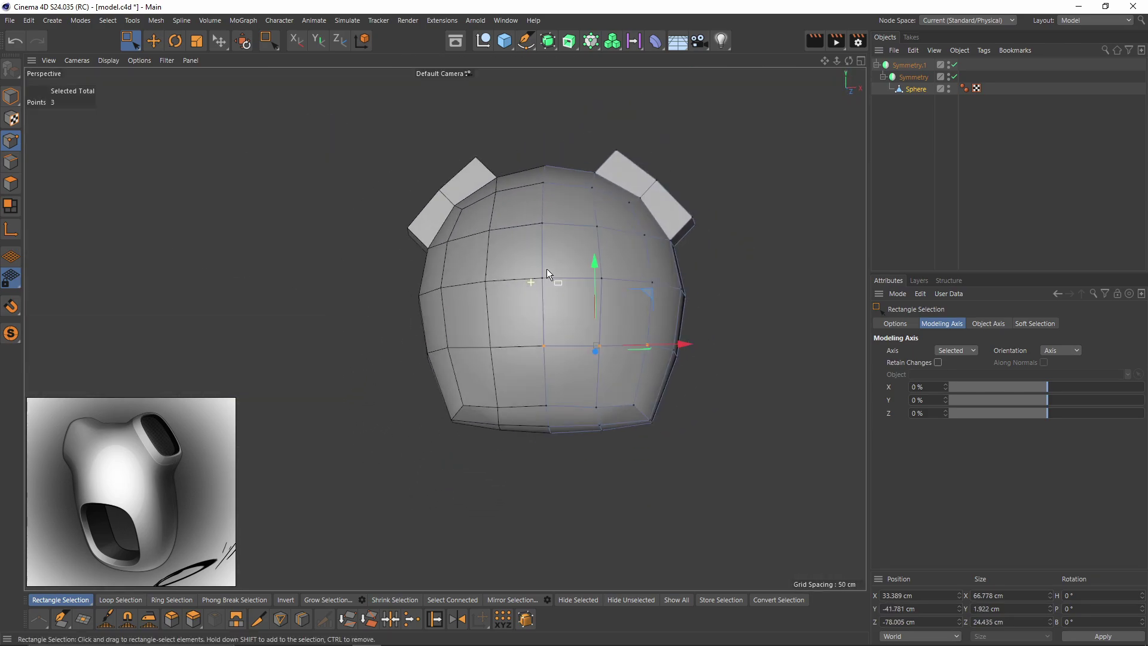
Select the four lower front polygons of the quarter body next to the mirror line.
{"action": "left_click", "coordinate": [12, 184]}
{"action": "mouse_move", "coordinate": [675, 349]}
{"action": "left_mouse_down", "text": "alt"}
{"action": "mouse_move", "coordinate": [598, 339]}
{"action": "mouse_move", "coordinate": [597, 313]}
{"action": "mouse_move", "coordinate": [585, 352]}
{"action": "mouse_move", "coordinate": [654, 357]}
{"action": "mouse_move", "coordinate": [687, 397]}
{"action": "mouse_move", "coordinate": [695, 263]}
{"action": "mouse_move", "coordinate": [685, 310]}
{"action": "left_mouse_up", "text": "alt"}
{"action": "key", "text": "9"}
Try to inset the selected polygons with Extrude Inner, and undo the inset.
{"action": "key", "text": "i"}
{"action": "scroll", "coordinate": [435, 244], "scroll_direction": "up", "scroll_amount": 2}
{"action": "scroll", "coordinate": [435, 244], "scroll_direction": "up", "scroll_amount": 3}
{"action": "key", "text": "e"}
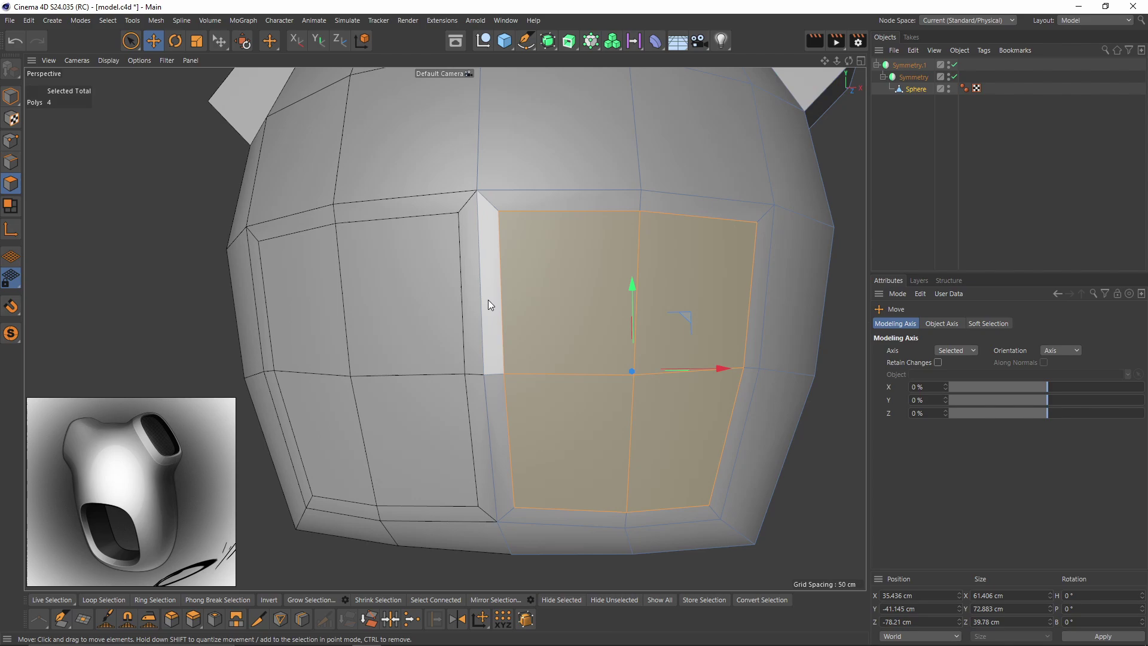
{"action": "left_click", "coordinate": [488, 299]}
{"action": "left_click", "coordinate": [500, 417], "text": "shift"}
{"action": "left_click_drag", "start_coordinate": [600, 321], "coordinate": [543, 206], "text": "alt"}
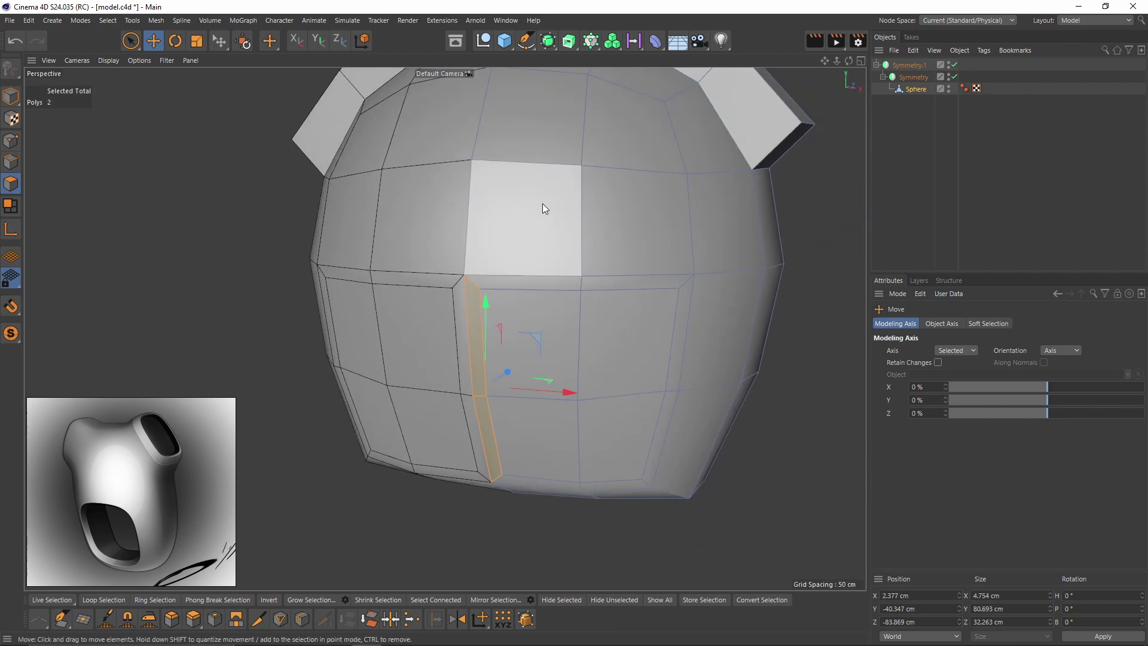
{"action": "key", "text": "ctrl+z"}
{"action": "key", "text": "ctrl+z"}
{"action": "key", "text": "ctrl+z"}
Enable Clamp Points on Axis and Delete Polygons on Axis for both Symmetry generators.
{"action": "middle_click_drag", "start_coordinate": [635, 227], "coordinate": [593, 299], "text": "alt"}
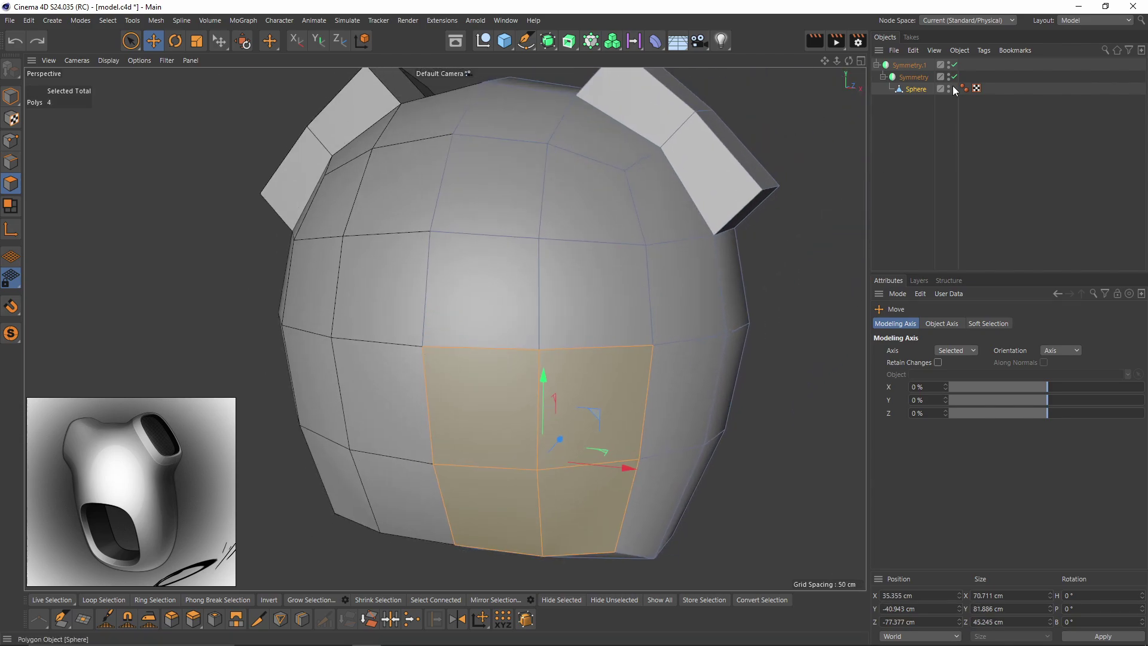
{"action": "left_click", "coordinate": [915, 78]}
{"action": "left_click", "coordinate": [914, 78]}
{"action": "left_click", "coordinate": [910, 66], "text": "ctrl"}
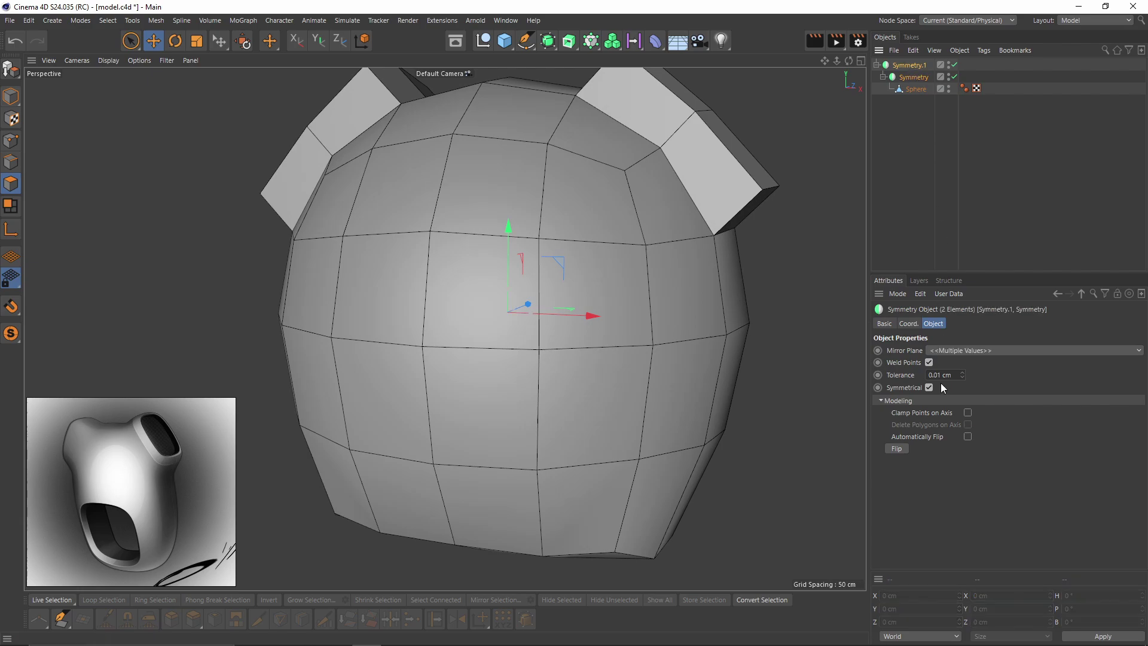
{"action": "left_click", "coordinate": [968, 412]}
{"action": "left_click", "coordinate": [967, 425]}
Inset the four selected lower front polygons of the sphere by 5.9 cm with Extrude Inner.
{"action": "left_click", "coordinate": [916, 89]}
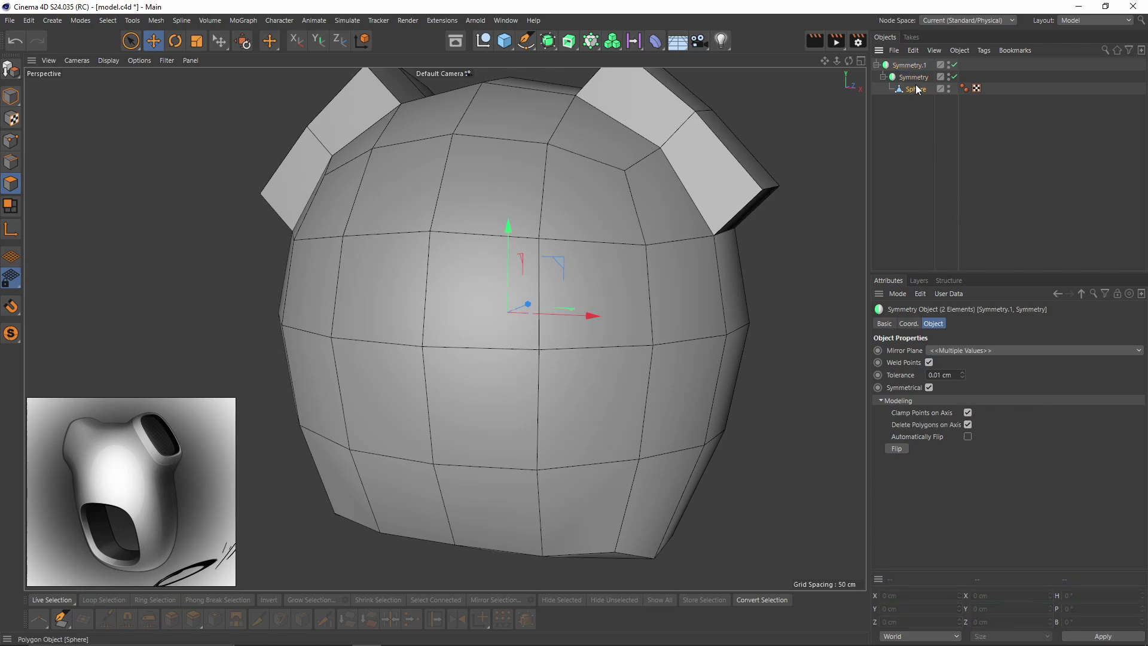
{"action": "scroll", "coordinate": [650, 376], "scroll_direction": "down", "scroll_amount": 2}
{"action": "key", "text": "i"}
{"action": "middle_click_drag", "start_coordinate": [693, 421], "coordinate": [701, 339], "text": "alt"}
{"action": "left_click_drag", "start_coordinate": [701, 338], "coordinate": [783, 401], "text": "alt"}
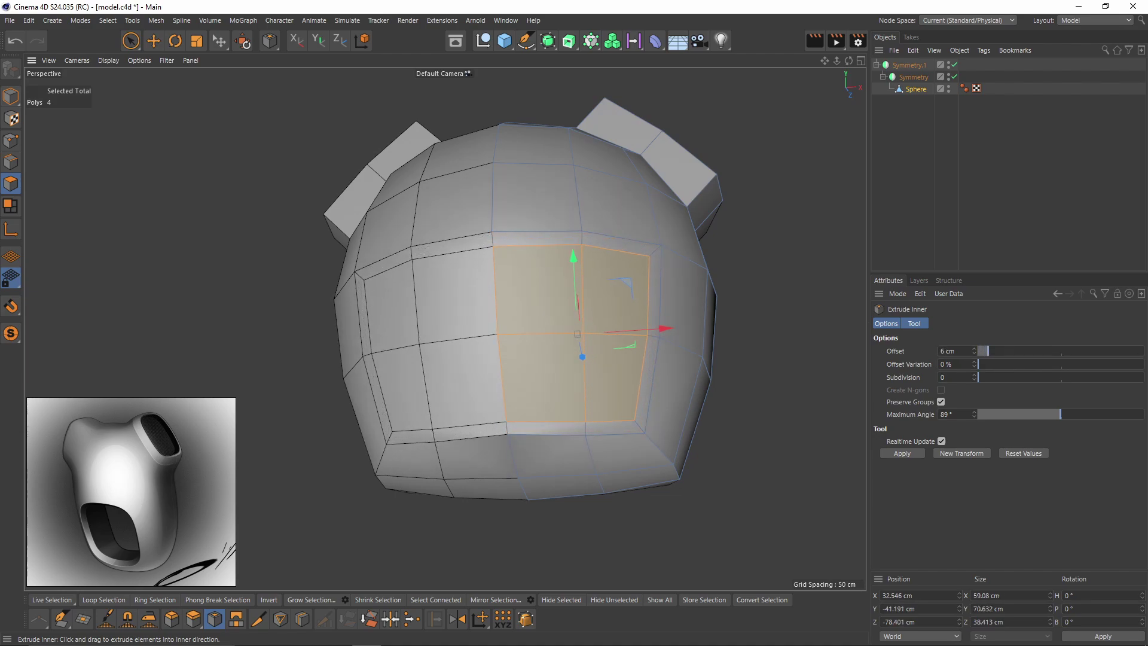
{"action": "left_click_drag", "start_coordinate": [684, 298], "coordinate": [737, 356], "text": "alt"}
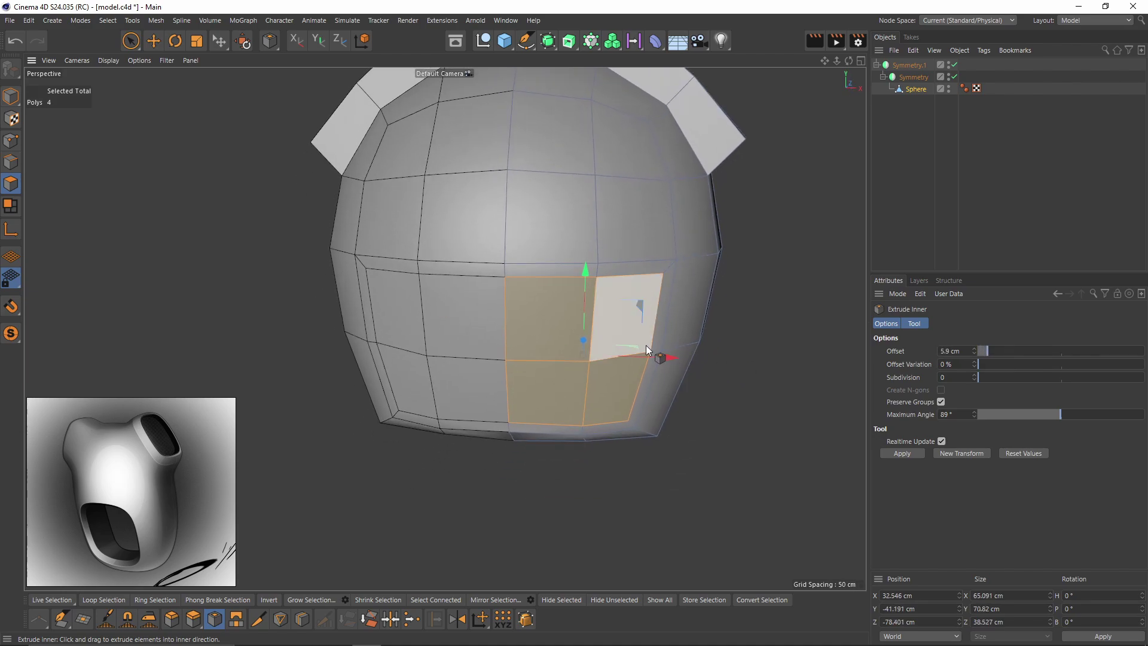
Slide the edges above the front inset and the inset's top edge upward with Edge Slide.
{"action": "key", "text": "Return"}
{"action": "key", "text": "m"}
{"action": "key", "text": "o"}
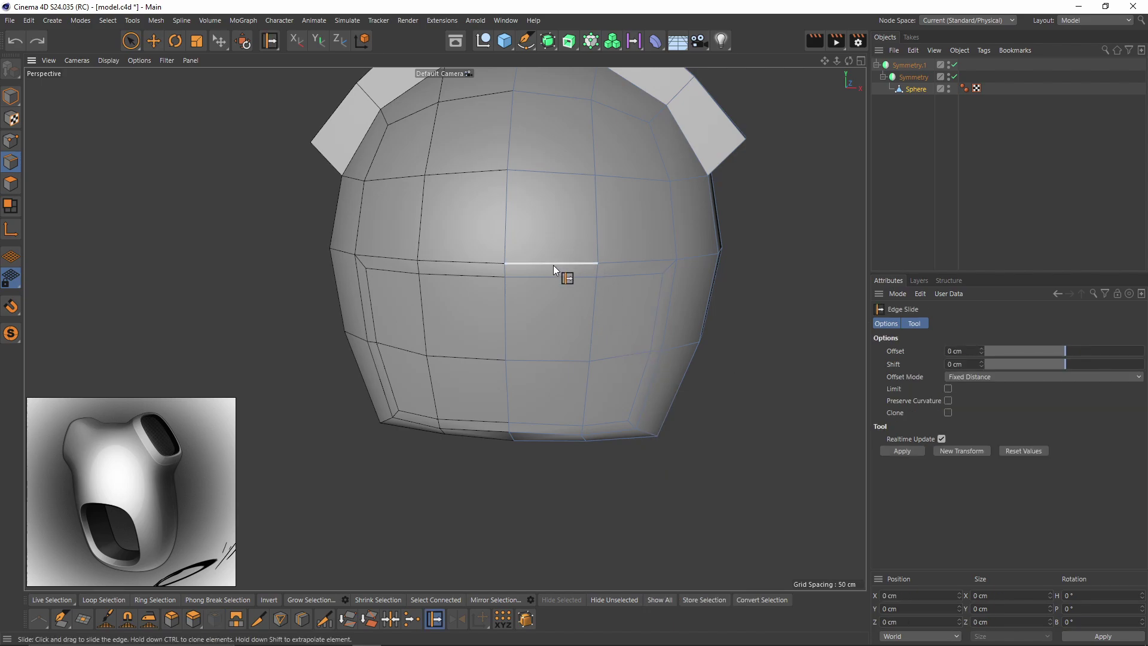
{"action": "left_click_drag", "start_coordinate": [553, 265], "coordinate": [551, 232]}
{"action": "left_click_drag", "start_coordinate": [532, 273], "coordinate": [538, 246]}
{"action": "left_click_drag", "start_coordinate": [618, 388], "coordinate": [561, 327], "text": "alt"}
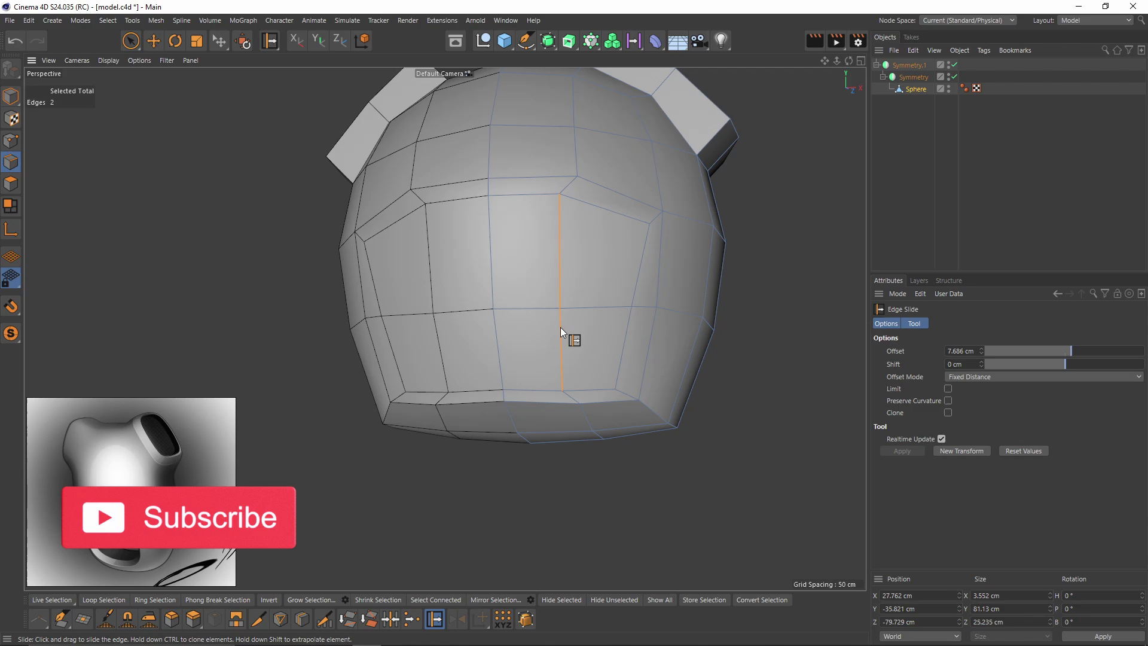
{"action": "left_click", "coordinate": [618, 341]}
{"action": "key", "text": "ctrl+z"}
Slide the inset's side, lower and corner points along their edges to round the outline of the front opening.
{"action": "key", "text": "Return"}
{"action": "left_click_drag", "start_coordinate": [629, 307], "coordinate": [616, 307]}
{"action": "left_click_drag", "start_coordinate": [617, 307], "coordinate": [554, 373], "text": "alt"}
{"action": "left_click_drag", "start_coordinate": [509, 413], "coordinate": [538, 389], "text": "alt"}
{"action": "left_click_drag", "start_coordinate": [577, 386], "coordinate": [583, 396]}
{"action": "left_click_drag", "start_coordinate": [625, 384], "coordinate": [630, 387]}
{"action": "left_click_drag", "start_coordinate": [630, 387], "coordinate": [595, 384], "text": "alt"}
{"action": "left_click_drag", "start_coordinate": [519, 268], "coordinate": [510, 280]}
{"action": "left_click_drag", "start_coordinate": [528, 270], "coordinate": [565, 286], "text": "alt"}
{"action": "left_click_drag", "start_coordinate": [569, 368], "coordinate": [561, 367]}
{"action": "left_click_drag", "start_coordinate": [561, 375], "coordinate": [563, 419], "text": "alt"}
{"action": "left_click_drag", "start_coordinate": [574, 437], "coordinate": [565, 436]}
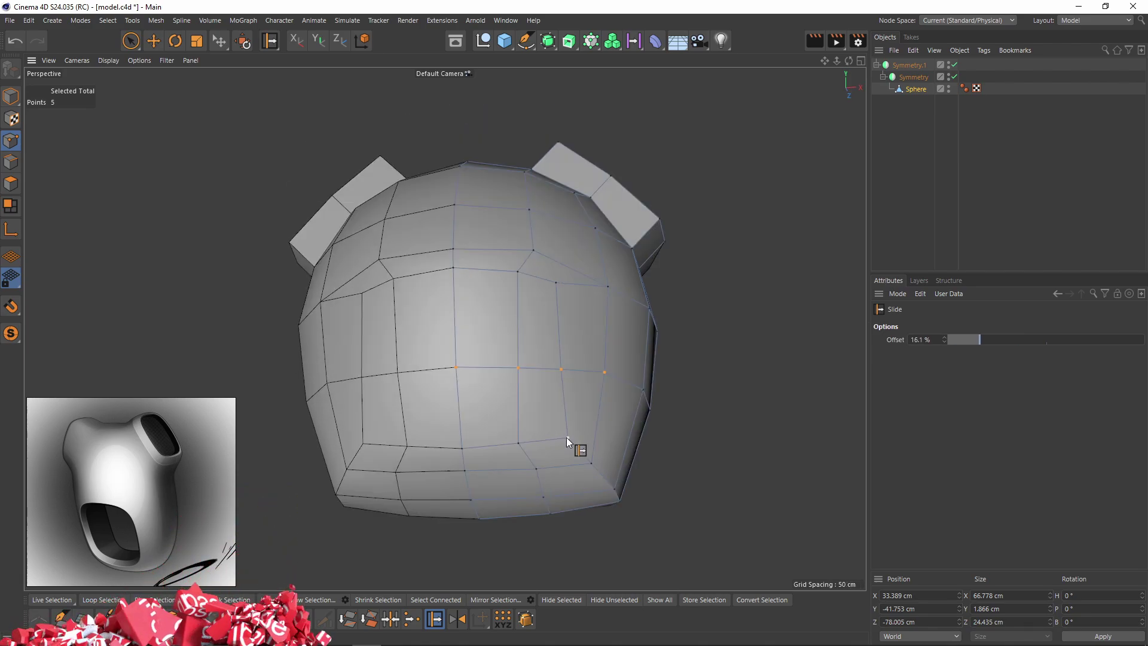
Even out the spacing of the inset's inner points and the surrounding points by sliding them along their edges.
{"action": "left_click_drag", "start_coordinate": [556, 394], "coordinate": [546, 366], "text": "alt"}
{"action": "left_click_drag", "start_coordinate": [518, 269], "coordinate": [511, 268]}
{"action": "left_click_drag", "start_coordinate": [514, 359], "coordinate": [512, 335], "text": "alt"}
{"action": "left_click_drag", "start_coordinate": [515, 367], "coordinate": [506, 366]}
{"action": "left_click_drag", "start_coordinate": [506, 389], "coordinate": [501, 376], "text": "alt"}
{"action": "left_click_drag", "start_coordinate": [510, 433], "coordinate": [478, 413]}
{"action": "left_click_drag", "start_coordinate": [586, 323], "coordinate": [578, 323]}
{"action": "left_click_drag", "start_coordinate": [538, 299], "coordinate": [526, 347], "text": "alt"}
{"action": "left_click_drag", "start_coordinate": [429, 308], "coordinate": [429, 302]}
{"action": "left_click_drag", "start_coordinate": [432, 253], "coordinate": [433, 244]}
{"action": "left_click_drag", "start_coordinate": [602, 261], "coordinate": [639, 240], "text": "alt"}
{"action": "left_click_drag", "start_coordinate": [534, 322], "coordinate": [481, 323], "text": "alt"}
Inset the four front opening polygons by 6.2 cm with Extrude Inner, recessing them slightly into the body.
{"action": "left_click", "coordinate": [12, 184]}
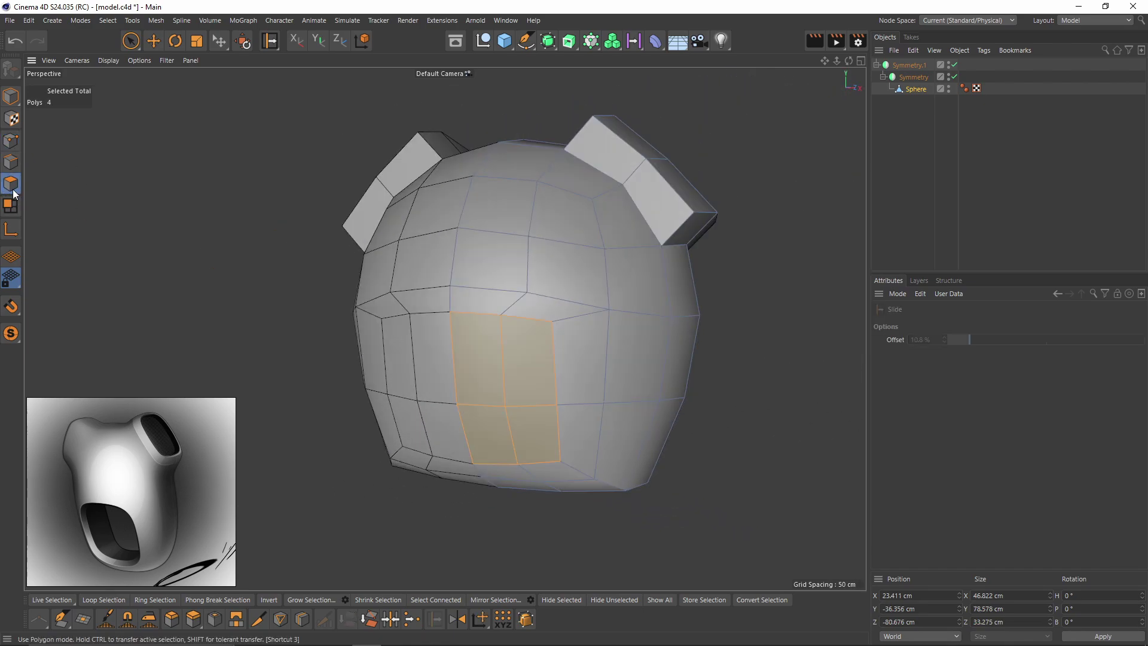
{"action": "key", "text": "e"}
{"action": "middle_click_drag", "start_coordinate": [532, 394], "coordinate": [541, 345], "text": "alt"}
{"action": "left_click_drag", "start_coordinate": [540, 346], "coordinate": [503, 342], "text": "alt"}
{"action": "left_click_drag", "start_coordinate": [579, 321], "coordinate": [620, 298], "text": "alt"}
{"action": "key", "text": "ctrl+z"}
{"action": "key", "text": "i"}
{"action": "left_click_drag", "start_coordinate": [718, 387], "coordinate": [754, 387]}
{"action": "left_click_drag", "start_coordinate": [627, 329], "coordinate": [543, 344], "text": "alt"}
{"action": "left_click_drag", "start_coordinate": [605, 314], "coordinate": [577, 345], "text": "alt"}
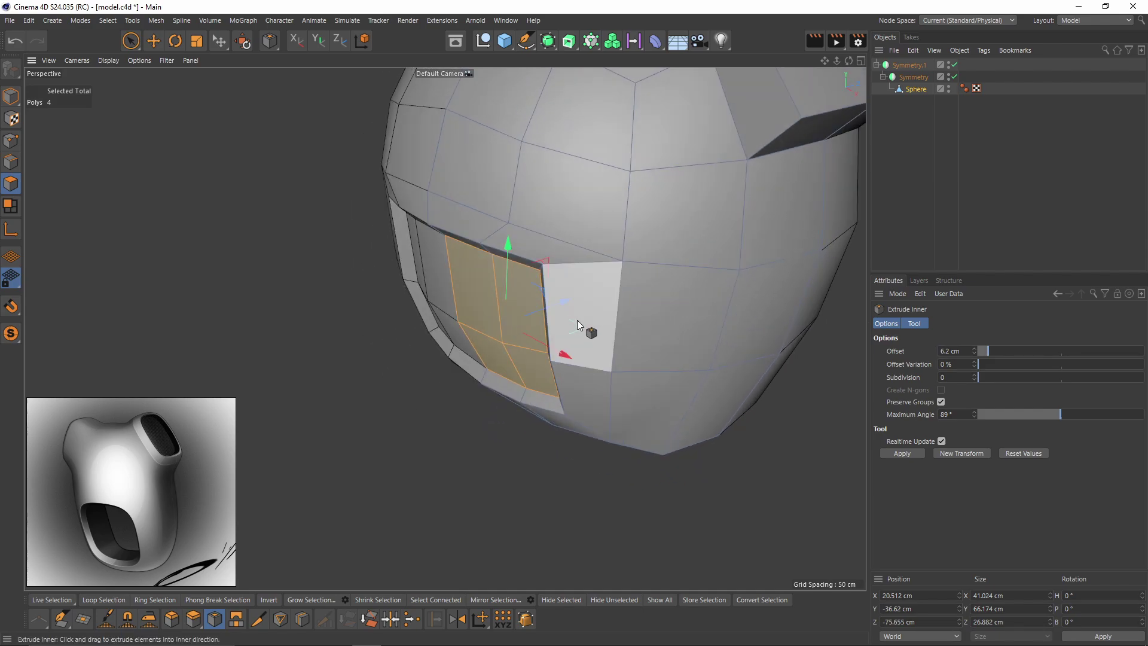
Extrude the opening polygons deep into the body and flatten them on the mirror plane with Z position 0 and Z size 0.
{"action": "left_click_drag", "start_coordinate": [565, 301], "coordinate": [645, 282], "text": "ctrl"}
{"action": "left_click_drag", "start_coordinate": [645, 287], "coordinate": [611, 328], "text": "alt"}
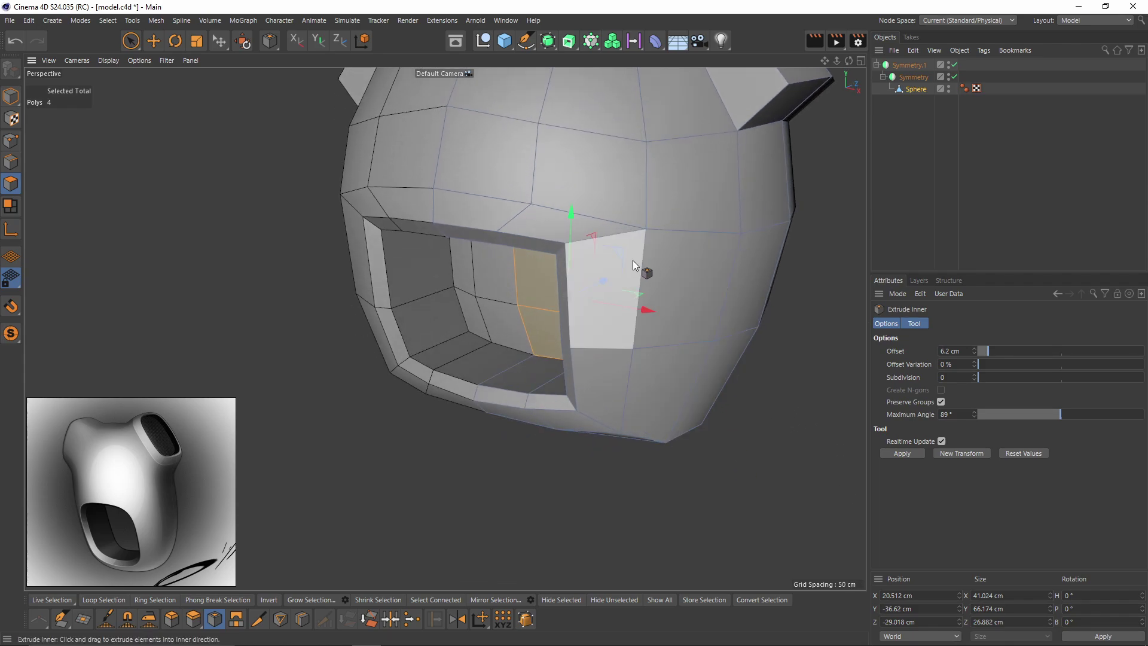
{"action": "left_click", "coordinate": [921, 620]}
{"action": "type", "text": "0"}
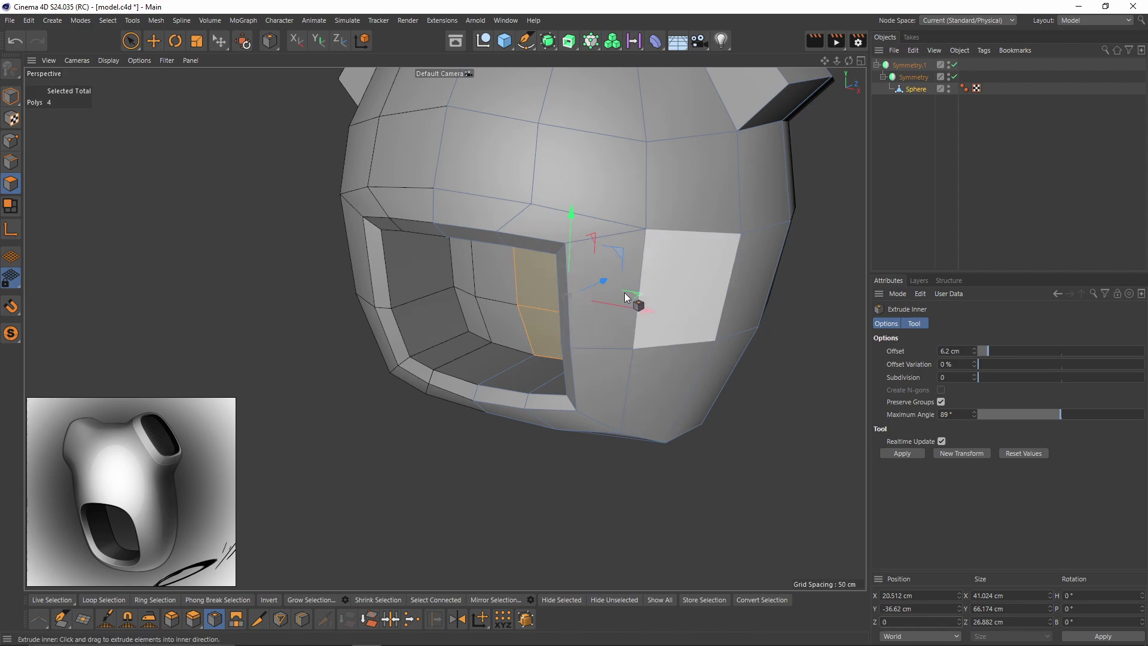
{"action": "key", "text": "Return"}
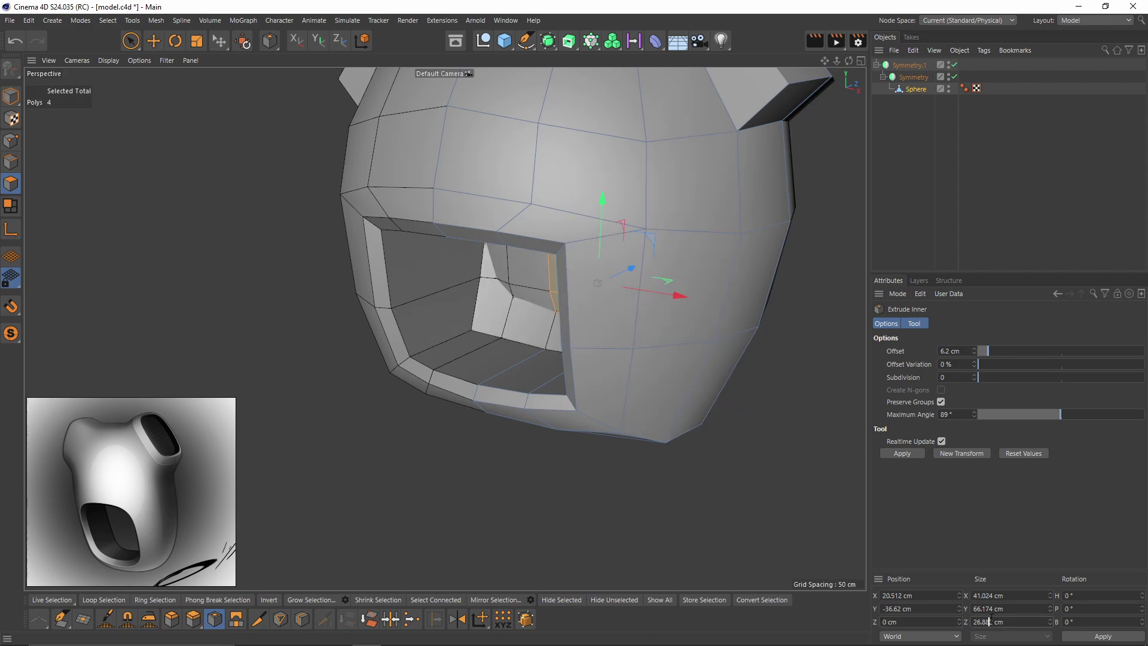
{"action": "left_click", "coordinate": [989, 621]}
{"action": "type", "text": "0"}
{"action": "key", "text": "Return"}
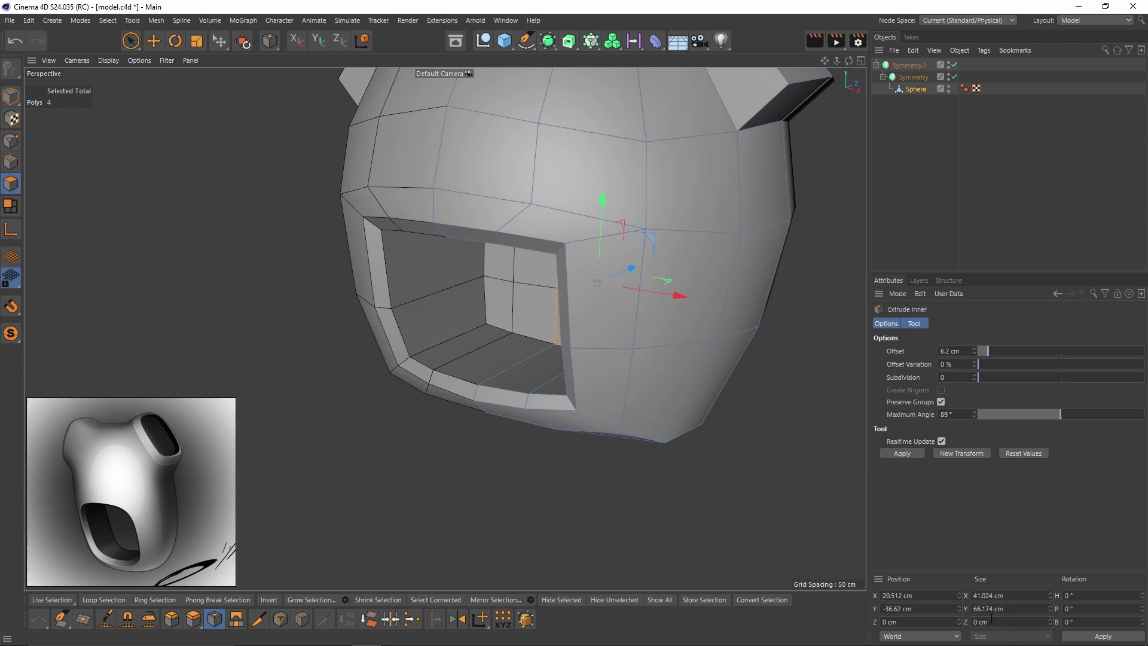
Delete the flattened polygons at the inner end of the front opening.
{"action": "key", "text": "Delete"}
{"action": "left_click_drag", "start_coordinate": [560, 328], "coordinate": [602, 297], "text": "alt"}
{"action": "right_click_drag", "start_coordinate": [601, 297], "coordinate": [556, 304], "text": "alt"}
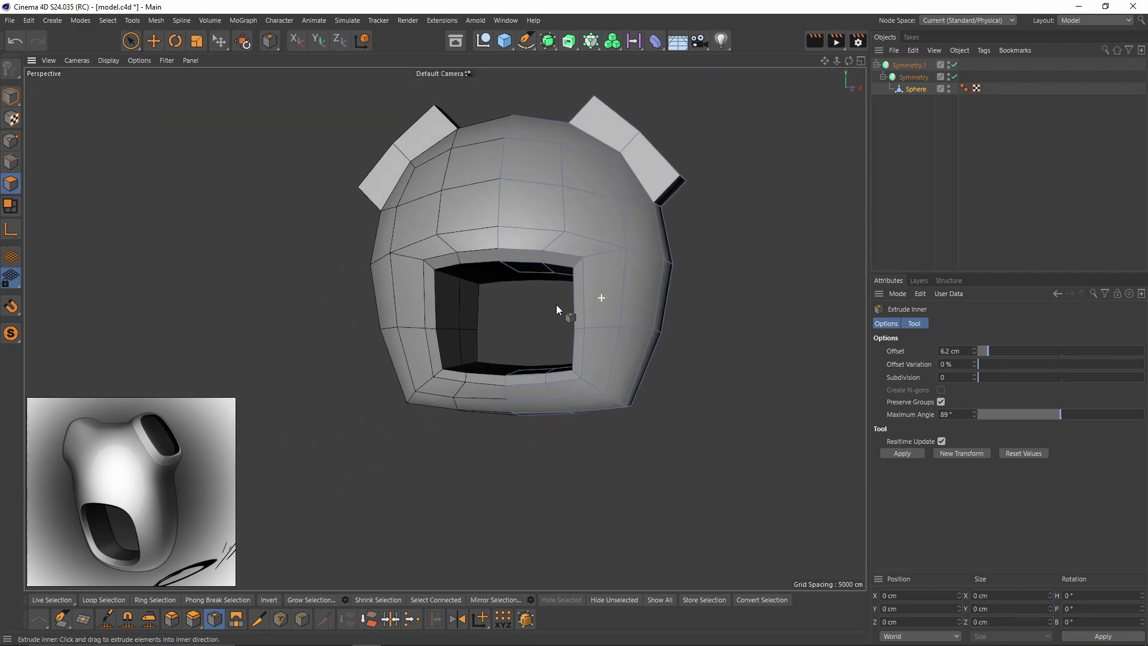
Loop-select the polygon ring around the body's front section and fill the selection across the area inside it.
{"action": "left_click_drag", "start_coordinate": [556, 304], "coordinate": [479, 340], "text": "alt"}
{"action": "right_click_drag", "start_coordinate": [479, 339], "coordinate": [486, 300], "text": "alt"}
{"action": "key", "text": "u"}
{"action": "key", "text": "l"}
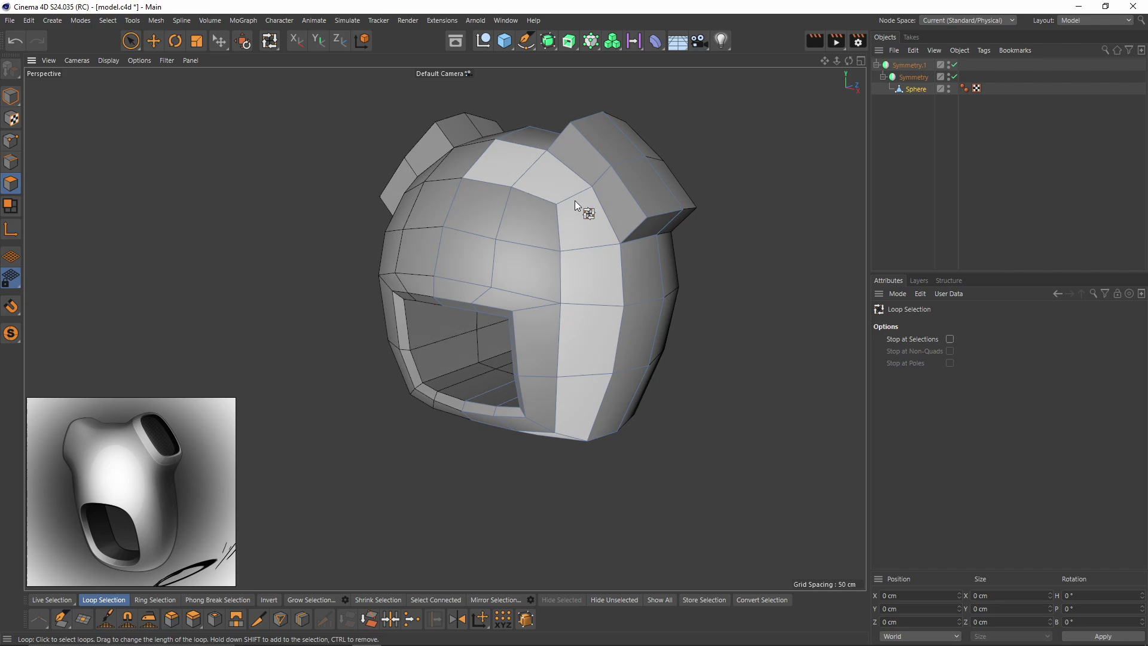
{"action": "left_click", "coordinate": [575, 200]}
{"action": "key", "text": "u"}
{"action": "key", "text": "f"}
{"action": "left_click", "coordinate": [516, 305], "text": "shift"}
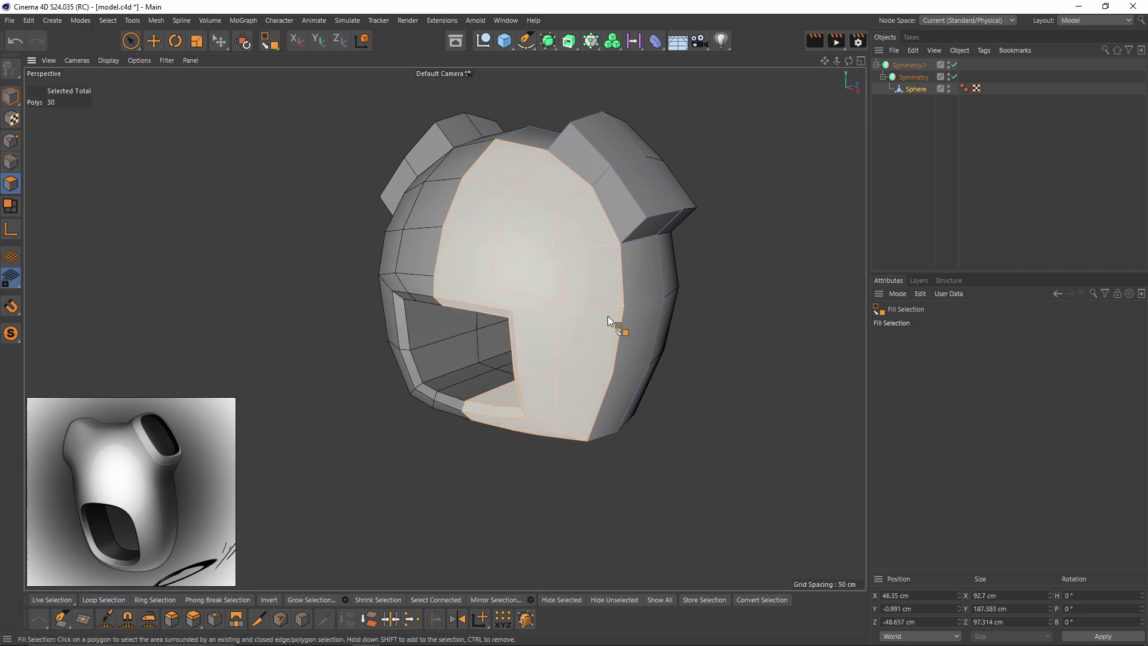
Set the Scale tool's modeling axis for the selected front polygons to X -100 % and Z 21 %.
{"action": "left_click_drag", "start_coordinate": [607, 316], "coordinate": [548, 326], "text": "alt"}
{"action": "middle_click_drag", "start_coordinate": [549, 326], "coordinate": [493, 392], "text": "alt"}
{"action": "key", "text": "t"}
{"action": "left_click_drag", "start_coordinate": [556, 305], "coordinate": [551, 350], "text": "alt"}
{"action": "middle_click", "coordinate": [550, 350]}
{"action": "middle_click", "coordinate": [651, 199]}
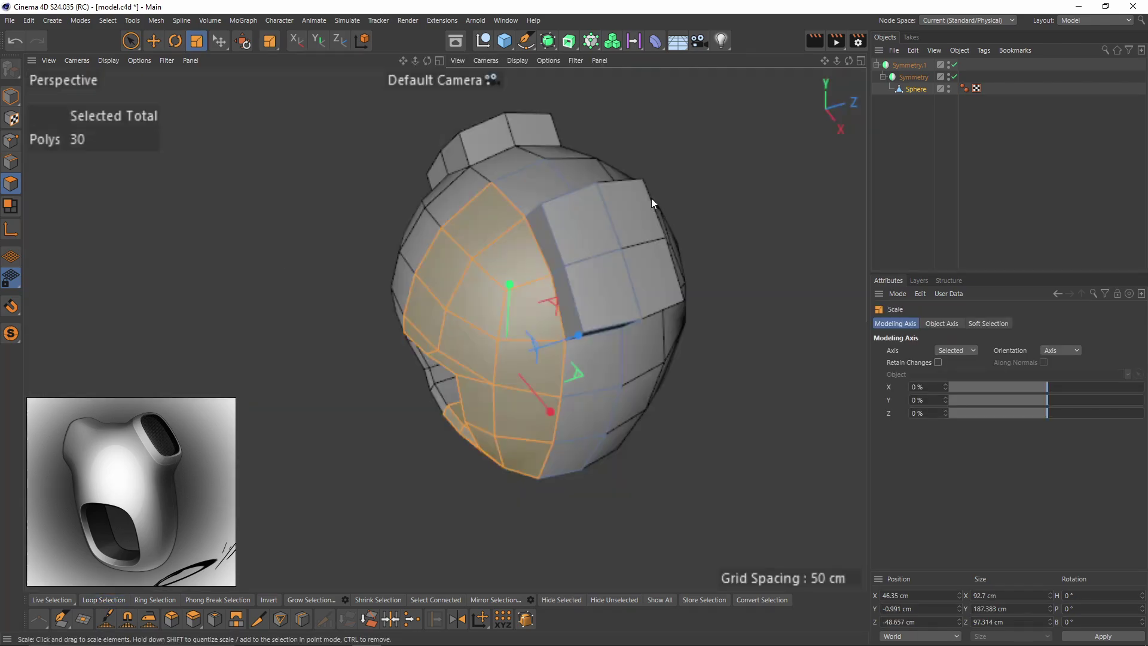
{"action": "middle_click_drag", "start_coordinate": [651, 206], "coordinate": [639, 358], "text": "alt"}
{"action": "left_click_drag", "start_coordinate": [1035, 387], "coordinate": [892, 392]}
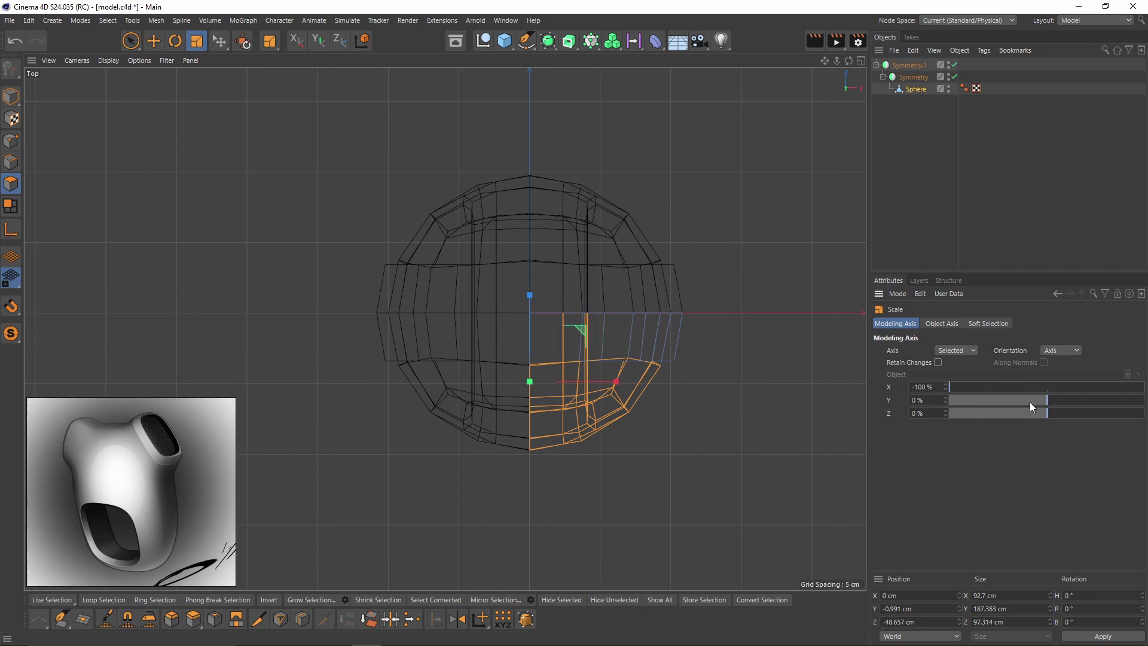
{"action": "left_click_drag", "start_coordinate": [1030, 412], "coordinate": [1070, 423]}
{"action": "key", "text": "F5"}
{"action": "key", "text": "F1"}
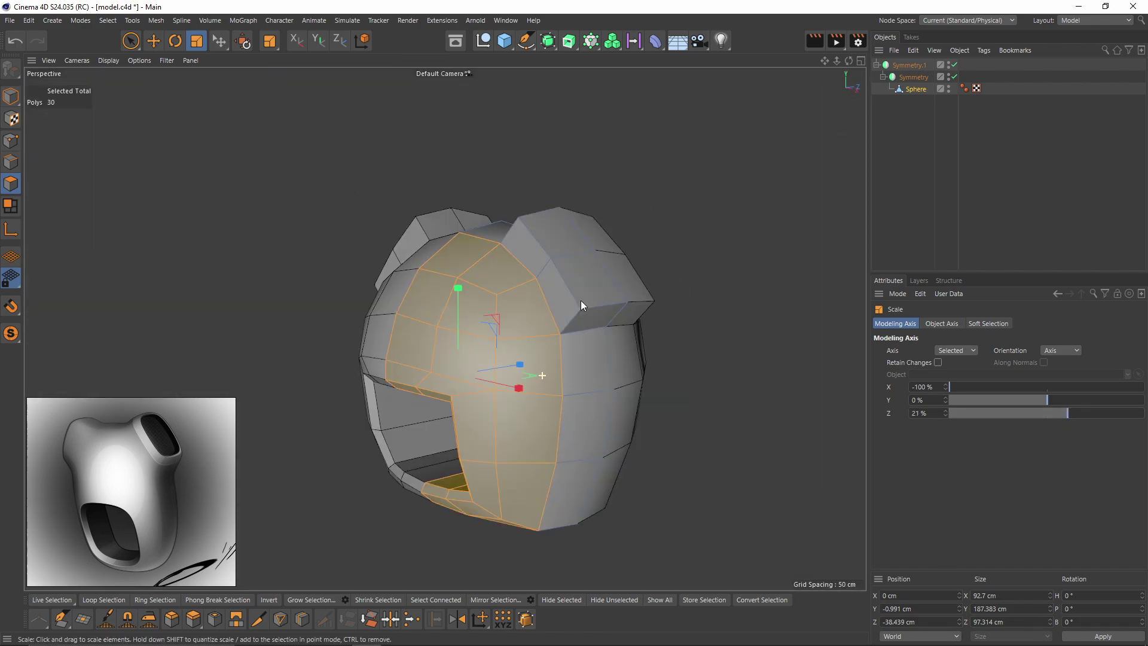
Remove the inner wall polygons of the front opening's tunnel from the selection.
{"action": "mouse_move", "coordinate": [521, 368]}
{"action": "left_mouse_down", "text": "alt"}
{"action": "mouse_move", "coordinate": [522, 389]}
{"action": "mouse_move", "coordinate": [566, 321]}
{"action": "mouse_move", "coordinate": [604, 199]}
{"action": "mouse_move", "coordinate": [550, 195]}
{"action": "mouse_move", "coordinate": [514, 392]}
{"action": "mouse_move", "coordinate": [498, 278]}
{"action": "mouse_move", "coordinate": [540, 326]}
{"action": "left_mouse_up", "text": "alt"}
{"action": "left_click", "coordinate": [588, 260], "text": "ctrl"}
{"action": "left_click", "coordinate": [634, 267], "text": "ctrl"}
{"action": "left_click", "coordinate": [647, 338], "text": "ctrl"}
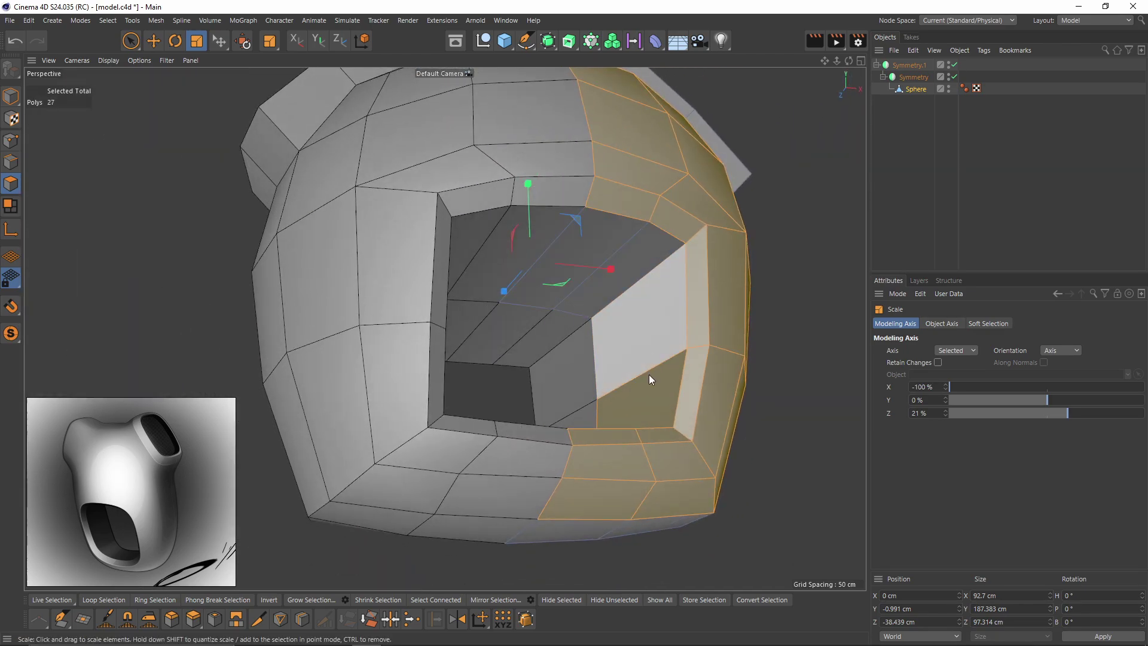
{"action": "left_click", "coordinate": [640, 396], "text": "ctrl"}
{"action": "left_click_drag", "start_coordinate": [636, 403], "coordinate": [630, 524], "text": "alt"}
{"action": "left_click", "coordinate": [582, 500], "text": "ctrl"}
{"action": "left_click", "coordinate": [632, 499], "text": "ctrl"}
Set the modeling axis of the remaining front selection to Z 98 % for scaling in depth.
{"action": "right_click_drag", "start_coordinate": [673, 439], "coordinate": [610, 437], "text": "alt"}
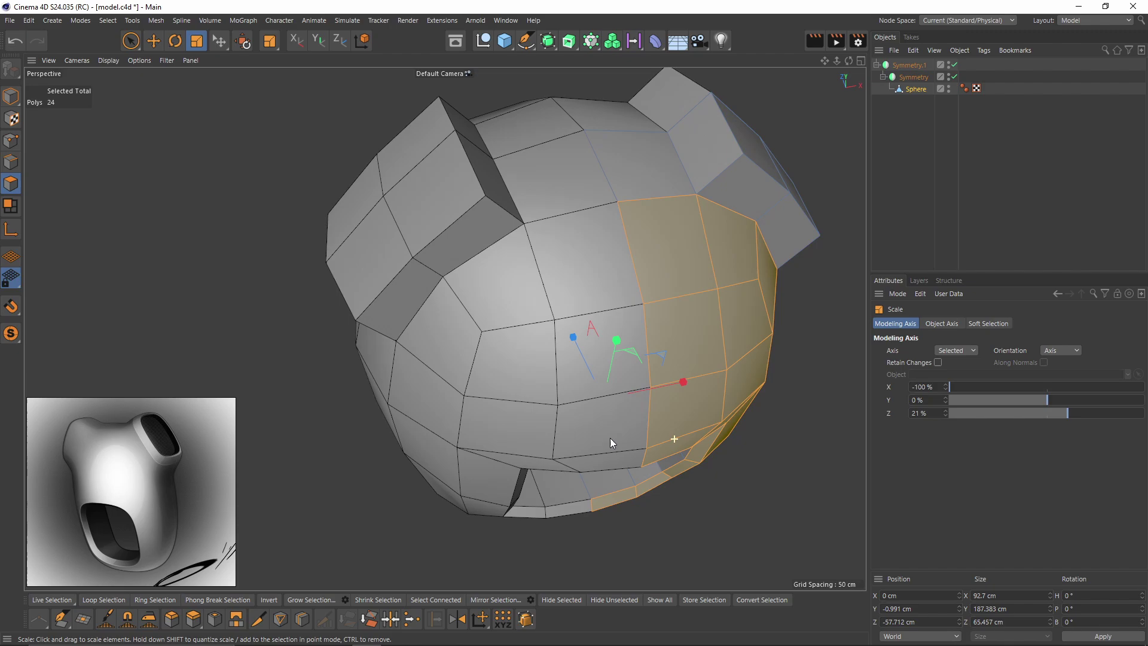
{"action": "middle_click", "coordinate": [615, 426]}
{"action": "middle_click", "coordinate": [694, 234]}
{"action": "left_click_drag", "start_coordinate": [1066, 410], "coordinate": [1142, 420]}
{"action": "middle_click", "coordinate": [388, 316]}
{"action": "middle_click", "coordinate": [377, 314]}
{"action": "left_click_drag", "start_coordinate": [532, 311], "coordinate": [638, 326], "text": "alt"}
{"action": "right_click_drag", "start_coordinate": [638, 325], "coordinate": [446, 325], "text": "alt"}
{"action": "left_click_drag", "start_coordinate": [446, 326], "coordinate": [581, 350], "text": "alt"}
{"action": "right_click_drag", "start_coordinate": [581, 350], "coordinate": [652, 347], "text": "alt"}
Select the two end polygons of the upper tube stub and inset them by 6.1 cm with Extrude Inner.
{"action": "key", "text": "9"}
{"action": "left_click_drag", "start_coordinate": [532, 333], "coordinate": [621, 266], "text": "alt"}
{"action": "left_click", "coordinate": [594, 267]}
{"action": "key", "text": "i"}
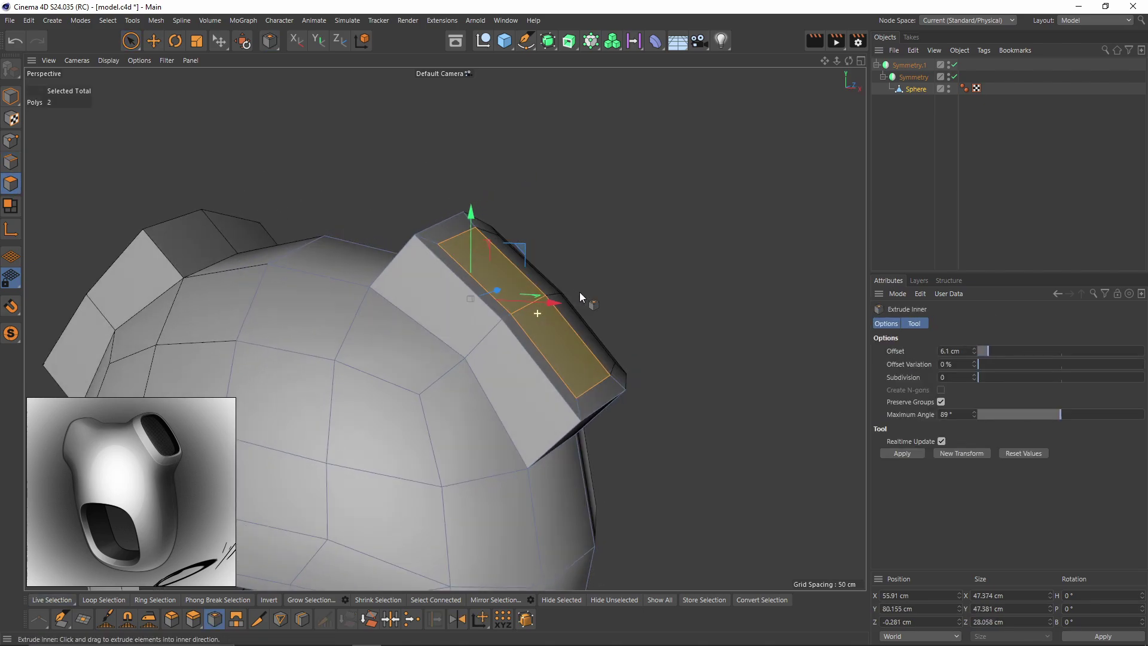
Set the Move axis orientation to Normal and move the stub's inset end polygons slightly outward along their normal.
{"action": "key", "text": "e"}
{"action": "left_click_drag", "start_coordinate": [515, 272], "coordinate": [530, 243], "text": "alt"}
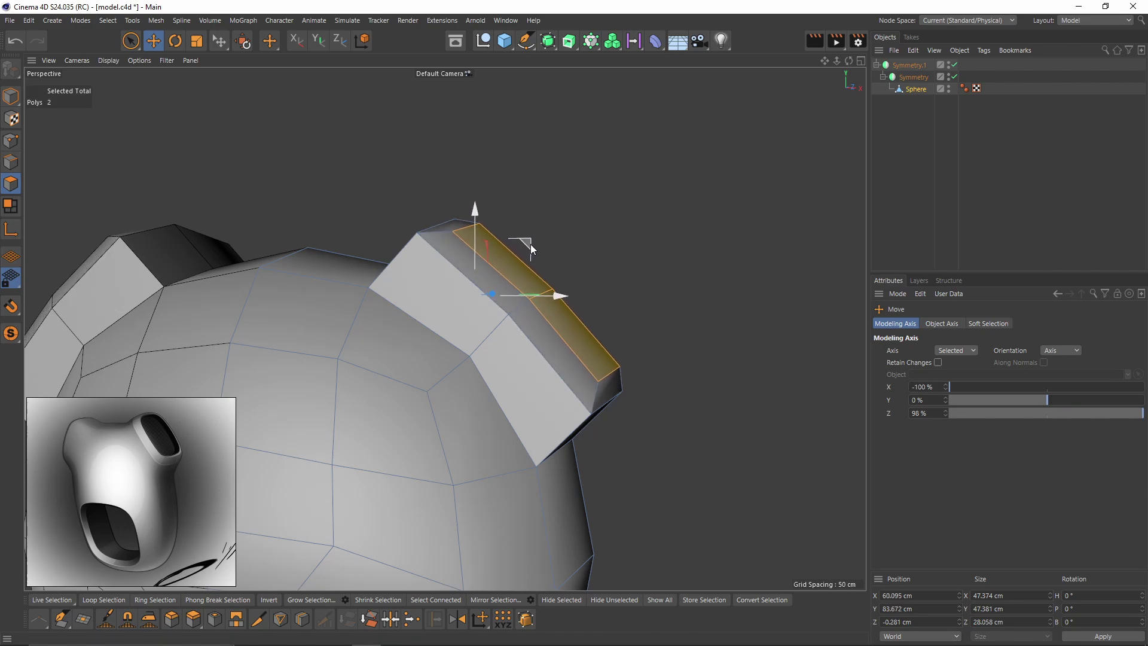
{"action": "key", "text": "ctrl+z"}
{"action": "left_click", "coordinate": [1053, 350]}
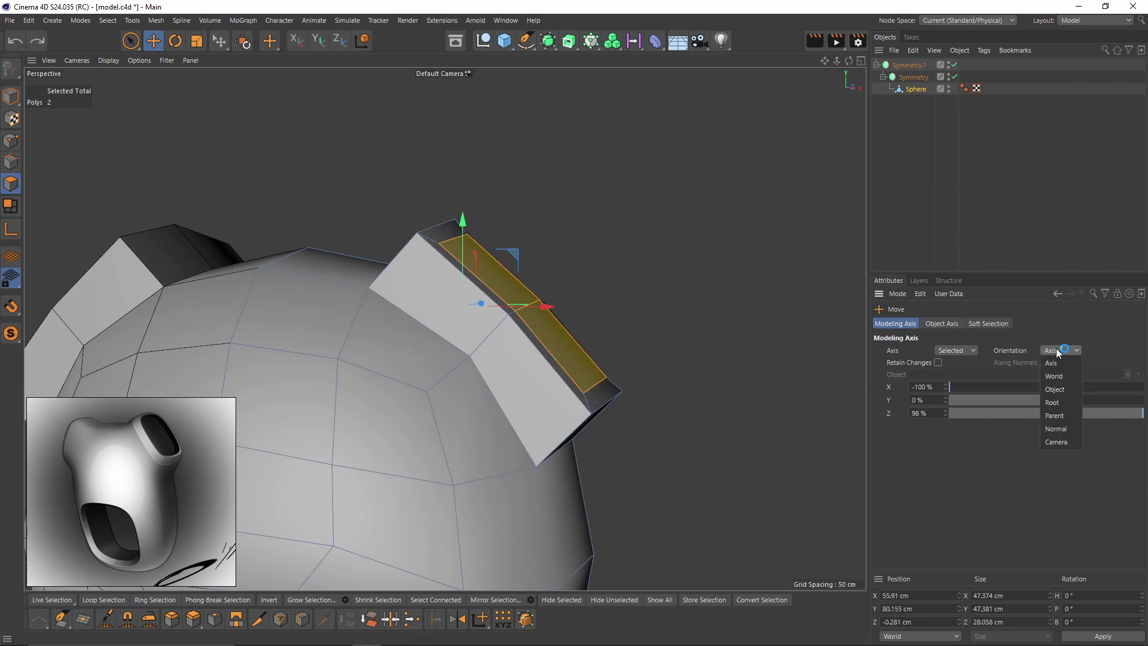
{"action": "left_click", "coordinate": [1061, 429]}
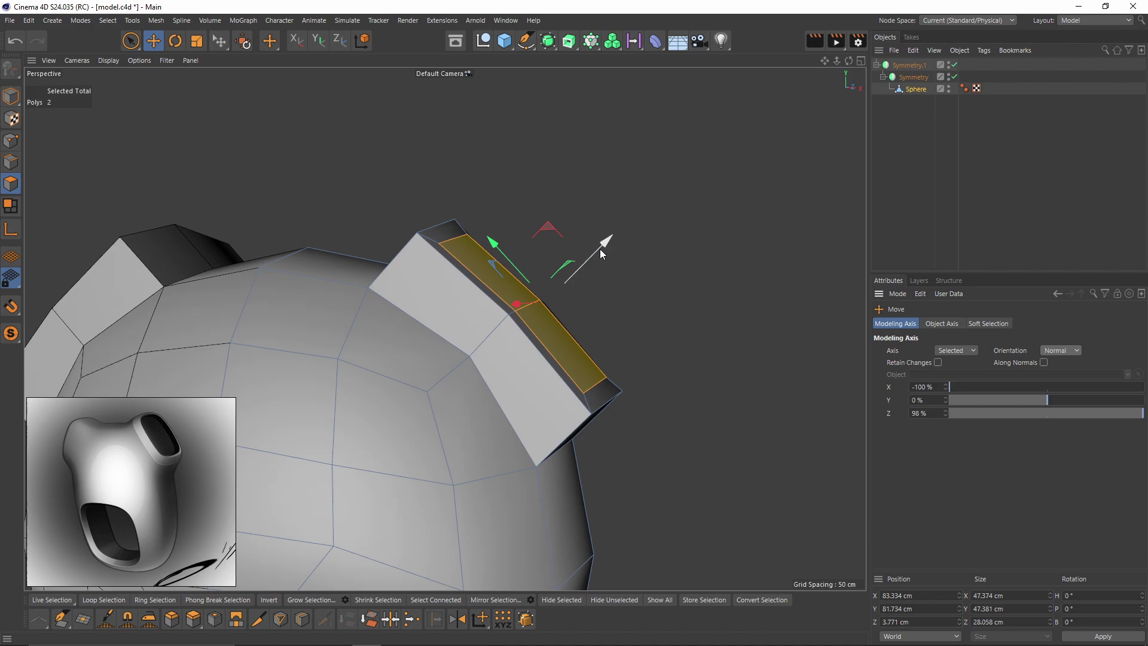
{"action": "left_click_drag", "start_coordinate": [600, 248], "coordinate": [648, 350]}
Inset the stub's end polygons by a further 2.9 cm and delete them to open the tube.
{"action": "key", "text": "i"}
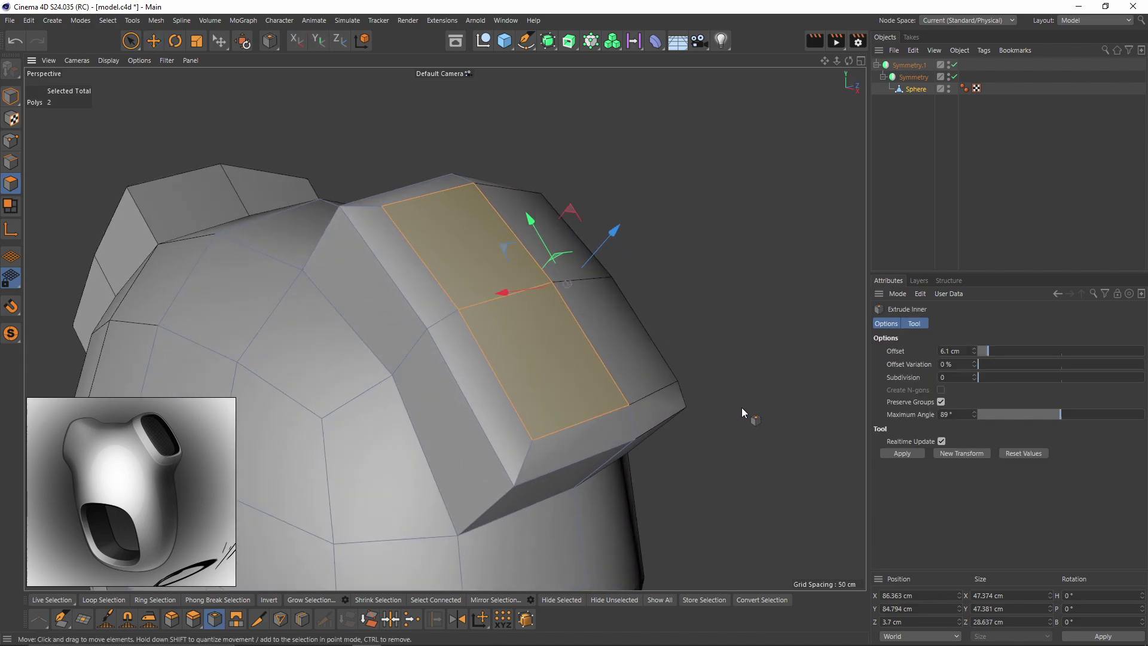
{"action": "left_click_drag", "start_coordinate": [741, 408], "coordinate": [723, 409]}
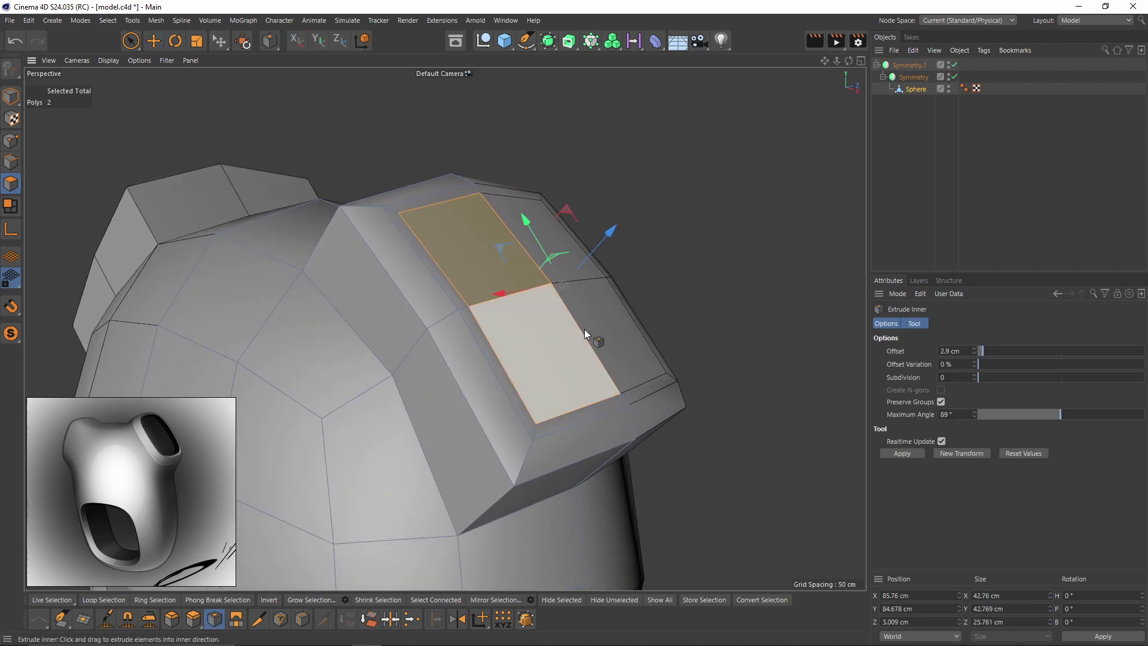
{"action": "key", "text": "Delete"}
{"action": "left_click_drag", "start_coordinate": [584, 329], "coordinate": [547, 271], "text": "alt"}
{"action": "scroll", "coordinate": [674, 338], "scroll_direction": "down", "scroll_amount": 4}
Place the Symmetry.1 hierarchy inside a Subdivision Surface generator to smooth the mirrored body.
{"action": "left_click", "coordinate": [888, 128]}
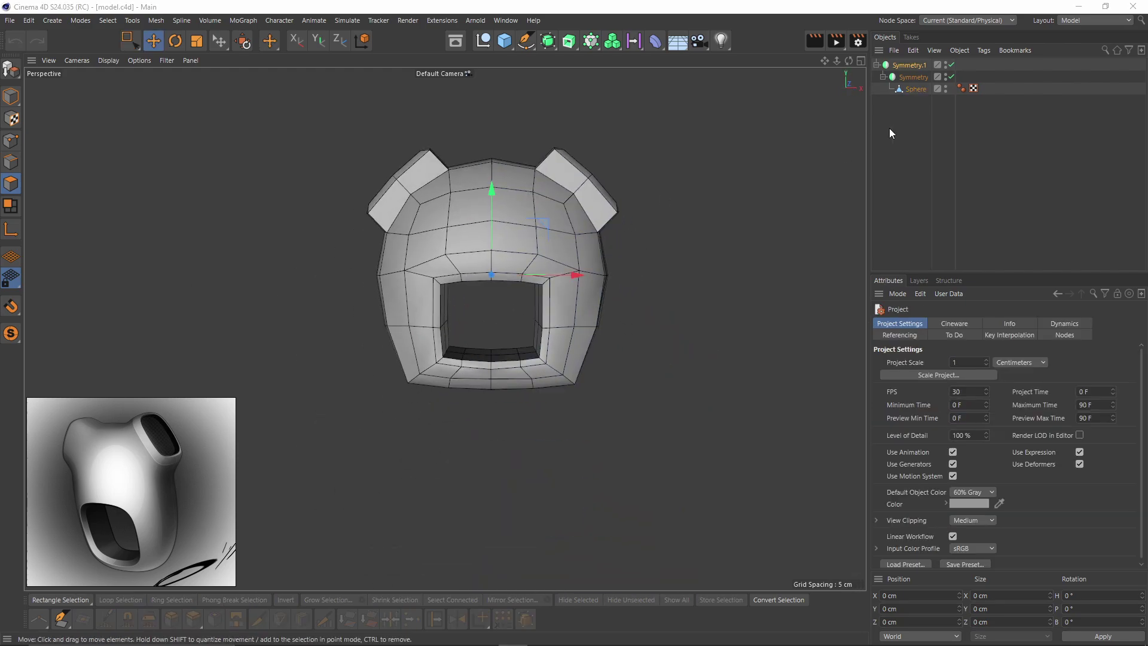
{"action": "left_click", "coordinate": [909, 66]}
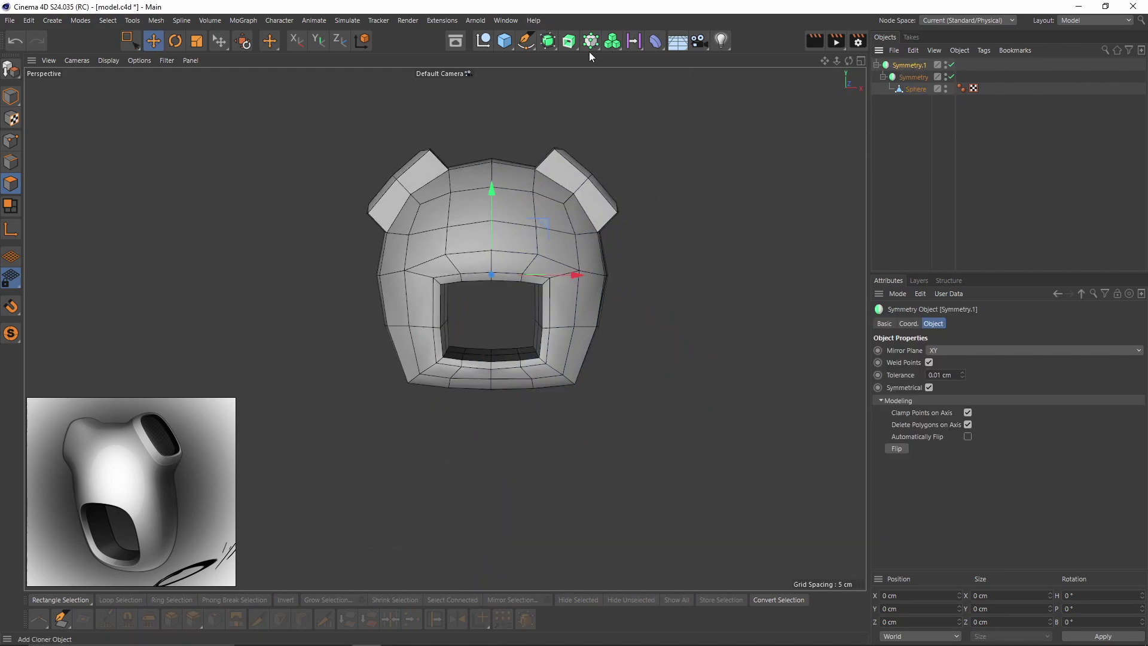
{"action": "left_click", "coordinate": [551, 42]}
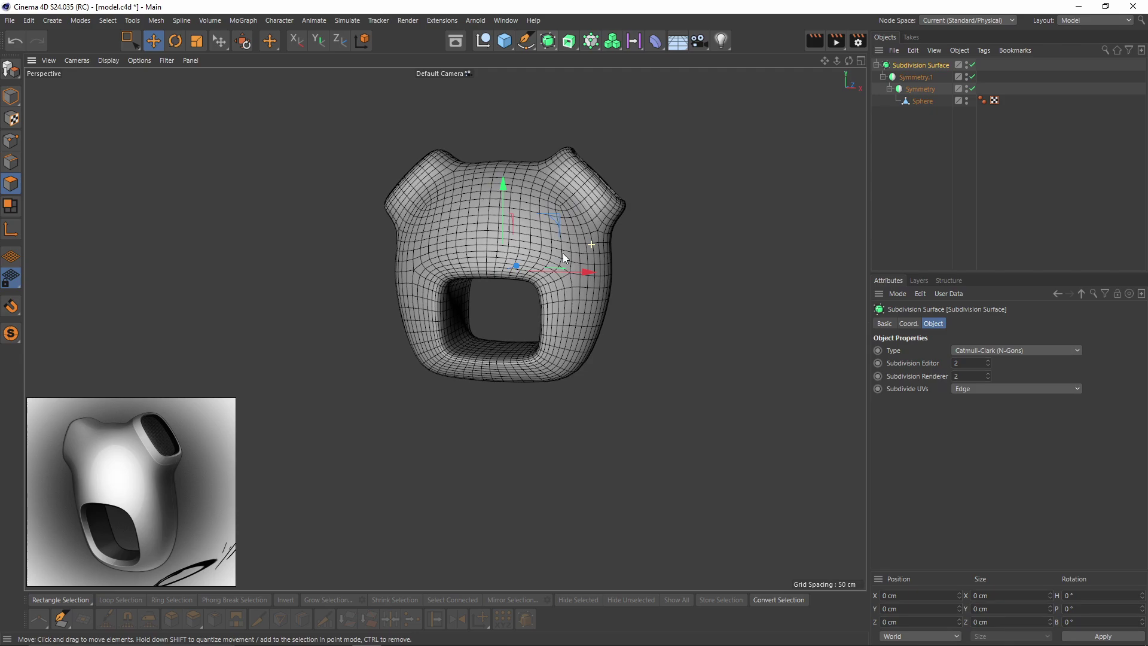
{"action": "scroll", "coordinate": [568, 248], "scroll_direction": "up", "scroll_amount": 3}
Select the Sphere mesh and add a supporting edge loop near the front opening's rim with Loop/Path Cut.
{"action": "left_click", "coordinate": [922, 101]}
{"action": "left_click", "coordinate": [587, 170]}
{"action": "scroll", "coordinate": [588, 174], "scroll_direction": "up", "scroll_amount": 1}
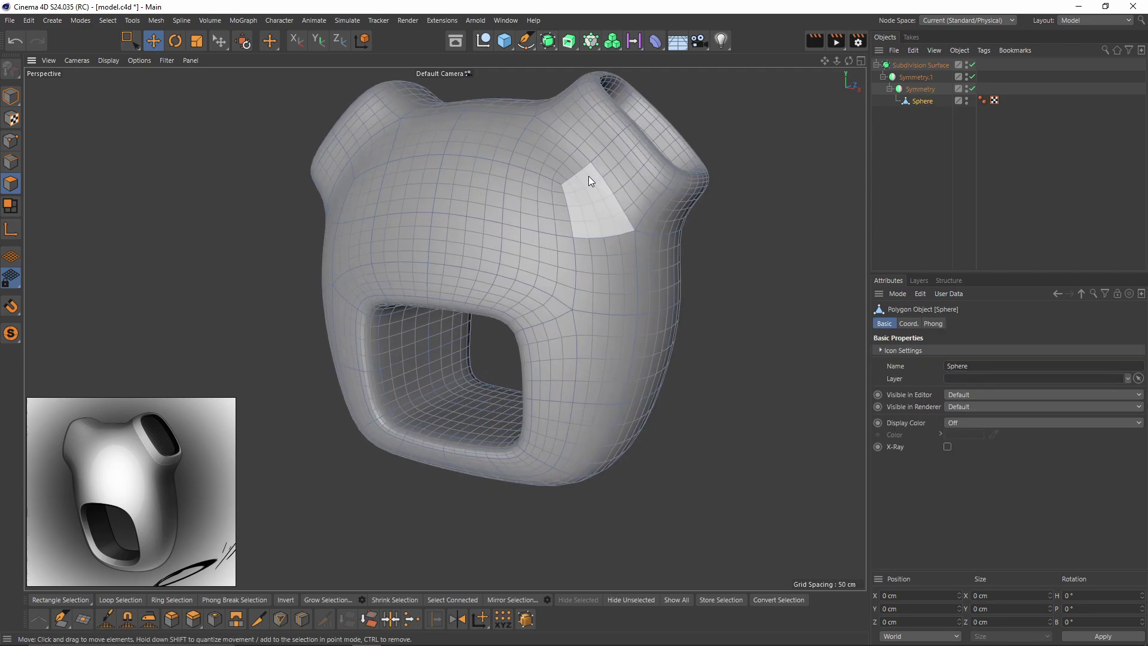
{"action": "key", "text": "k"}
{"action": "key", "text": "l"}
{"action": "scroll", "coordinate": [518, 311], "scroll_direction": "up", "scroll_amount": 8}
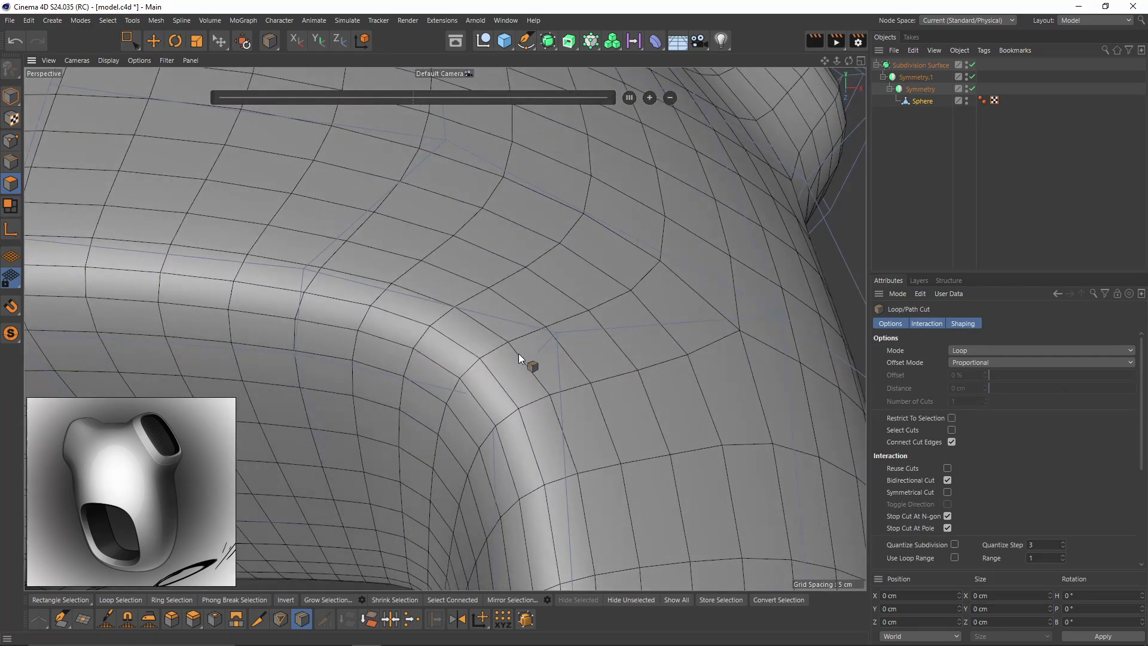
{"action": "key", "text": "q"}
{"action": "left_click_drag", "start_coordinate": [495, 398], "coordinate": [543, 374], "text": "alt"}
{"action": "key", "text": "q"}
{"action": "left_click", "coordinate": [585, 336]}
Add supporting edge loops around the upper tube's rim with Loop/Path Cut at 23.279 %, 16.615 % and 86.225 % offset.
{"action": "left_click_drag", "start_coordinate": [586, 335], "coordinate": [521, 407], "text": "alt"}
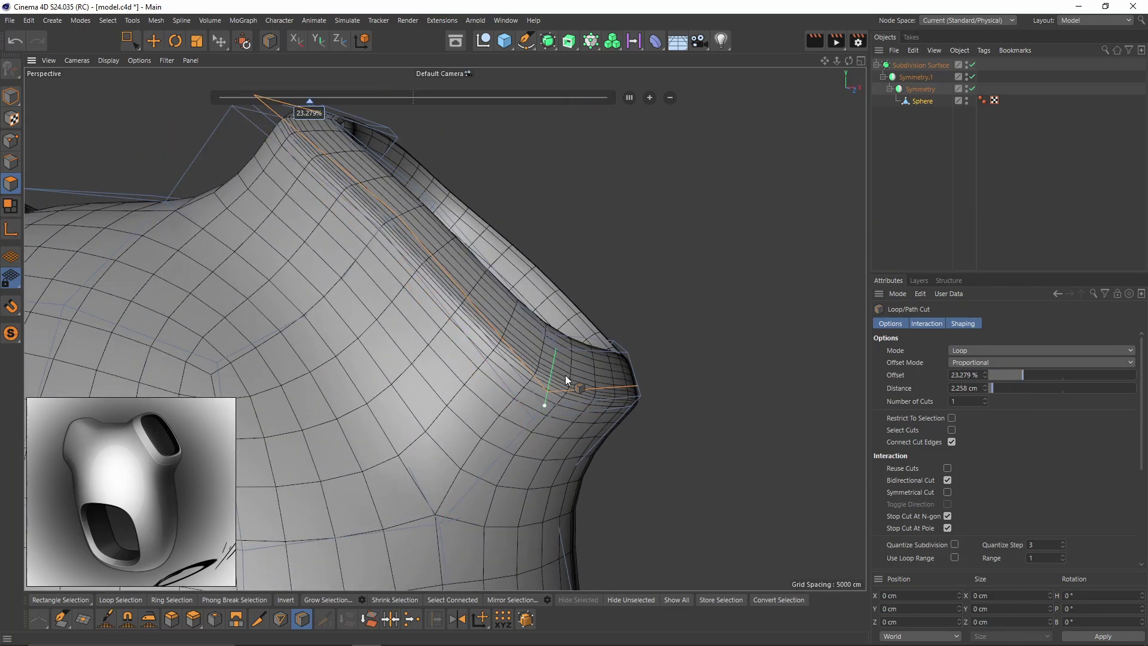
{"action": "left_click_drag", "start_coordinate": [565, 375], "coordinate": [436, 359], "text": "alt"}
{"action": "left_click", "coordinate": [525, 357]}
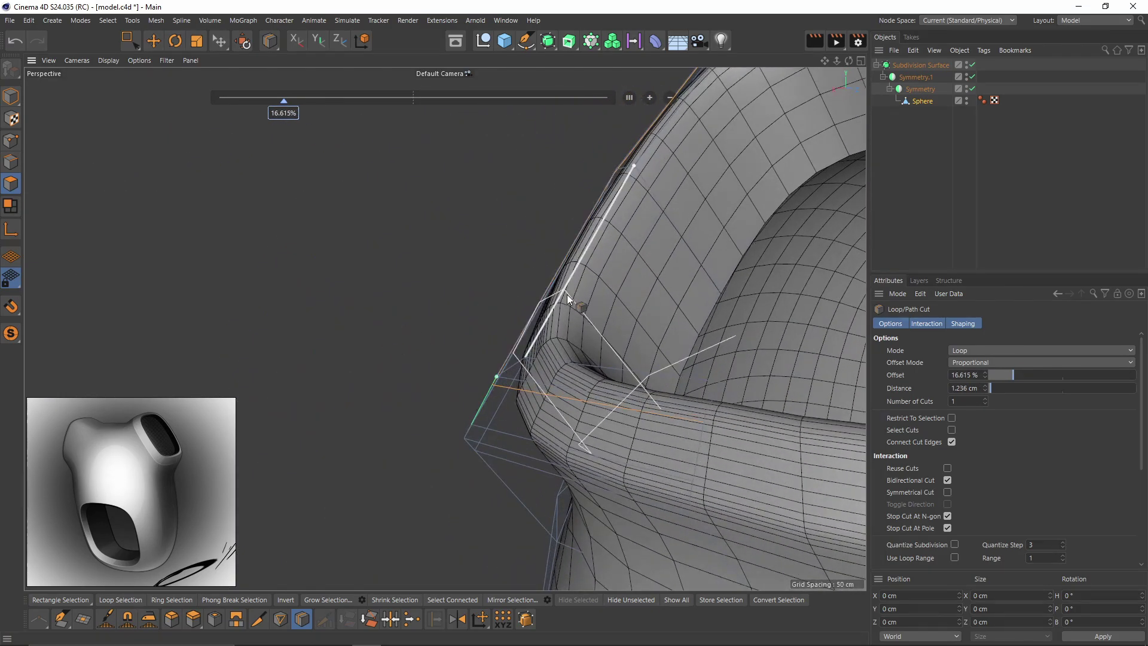
{"action": "left_click_drag", "start_coordinate": [574, 302], "coordinate": [532, 347], "text": "alt"}
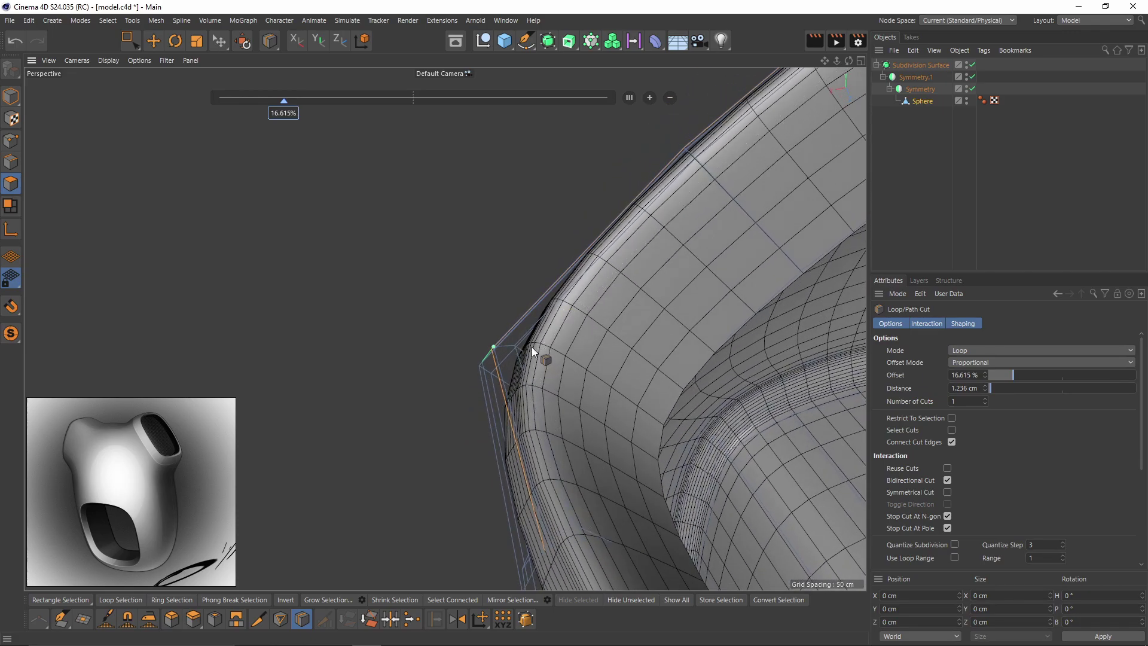
{"action": "right_click_drag", "start_coordinate": [536, 352], "coordinate": [425, 359], "text": "alt"}
{"action": "left_click_drag", "start_coordinate": [424, 359], "coordinate": [1037, 200], "text": "alt"}
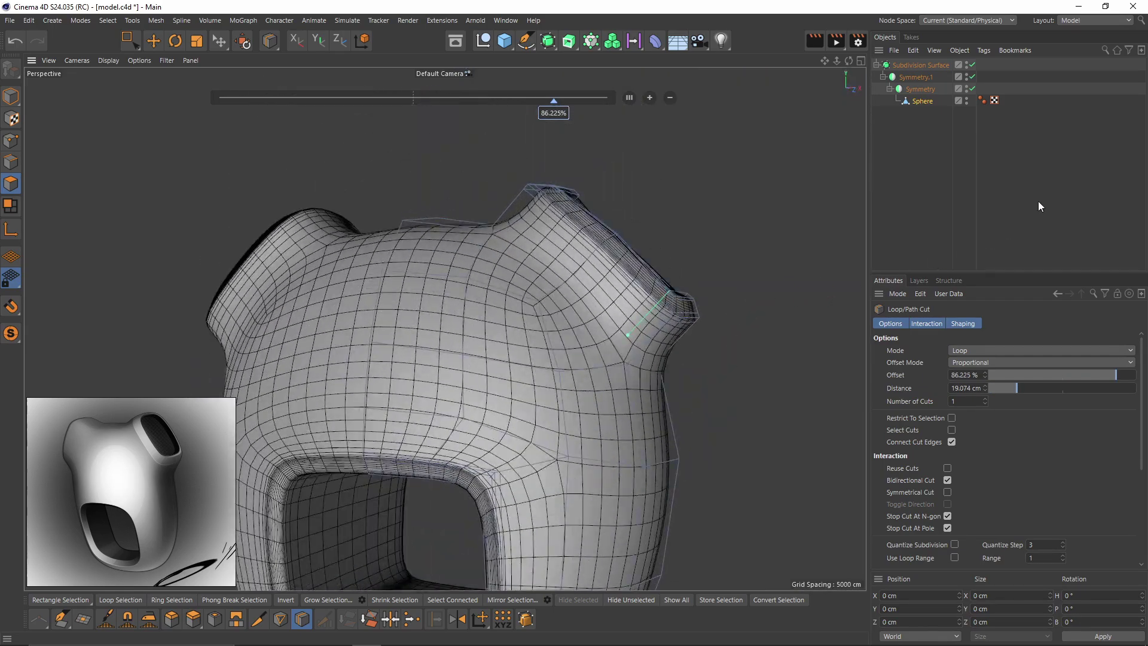
{"action": "left_click", "coordinate": [1039, 198]}
Place Symmetry.1 inside a Connect generator beneath the Subdivision Surface.
{"action": "right_click_drag", "start_coordinate": [558, 303], "coordinate": [443, 327], "text": "alt"}
{"action": "left_click_drag", "start_coordinate": [442, 328], "coordinate": [568, 336], "text": "alt"}
{"action": "left_click", "coordinate": [900, 78]}
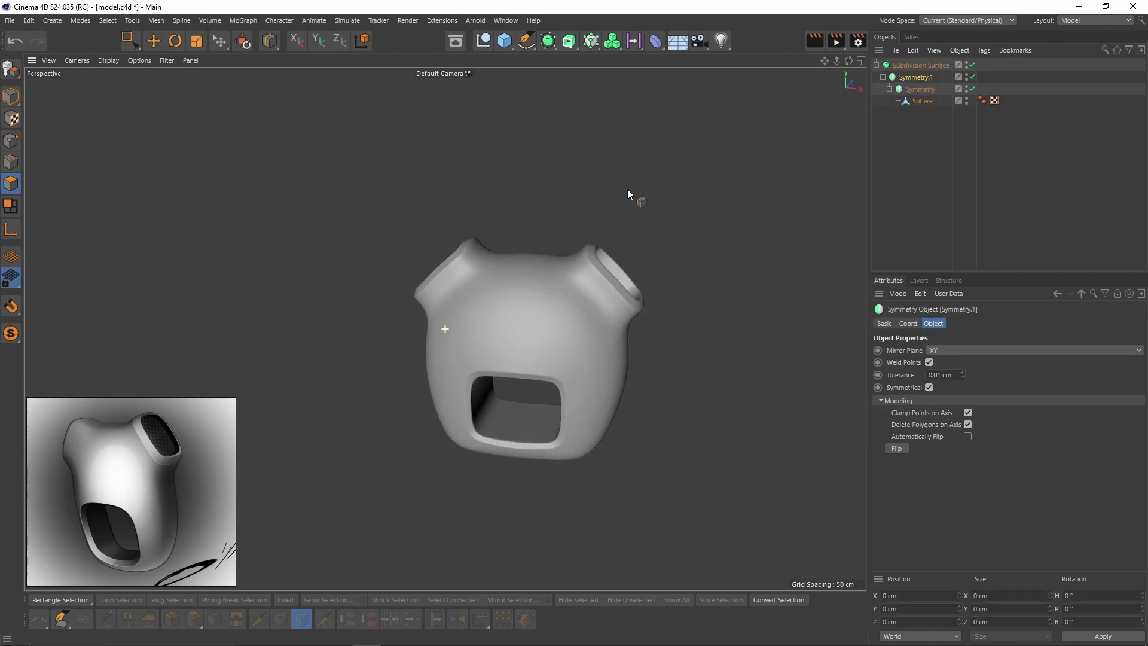
{"action": "left_click", "coordinate": [883, 77]}
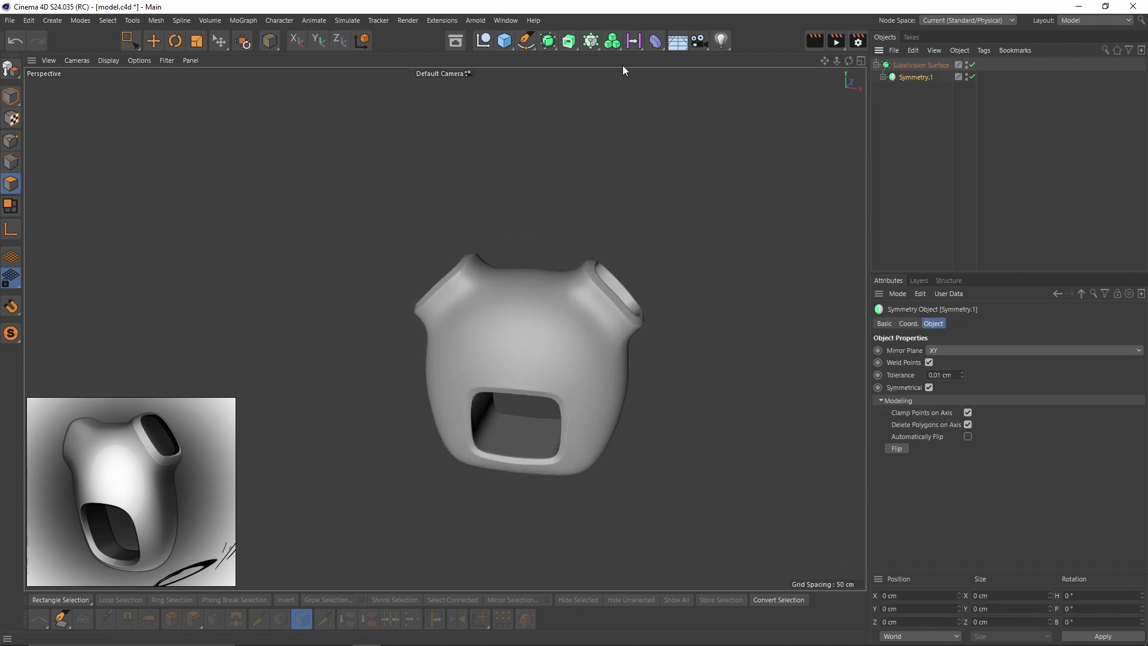
{"action": "left_click", "coordinate": [559, 43]}
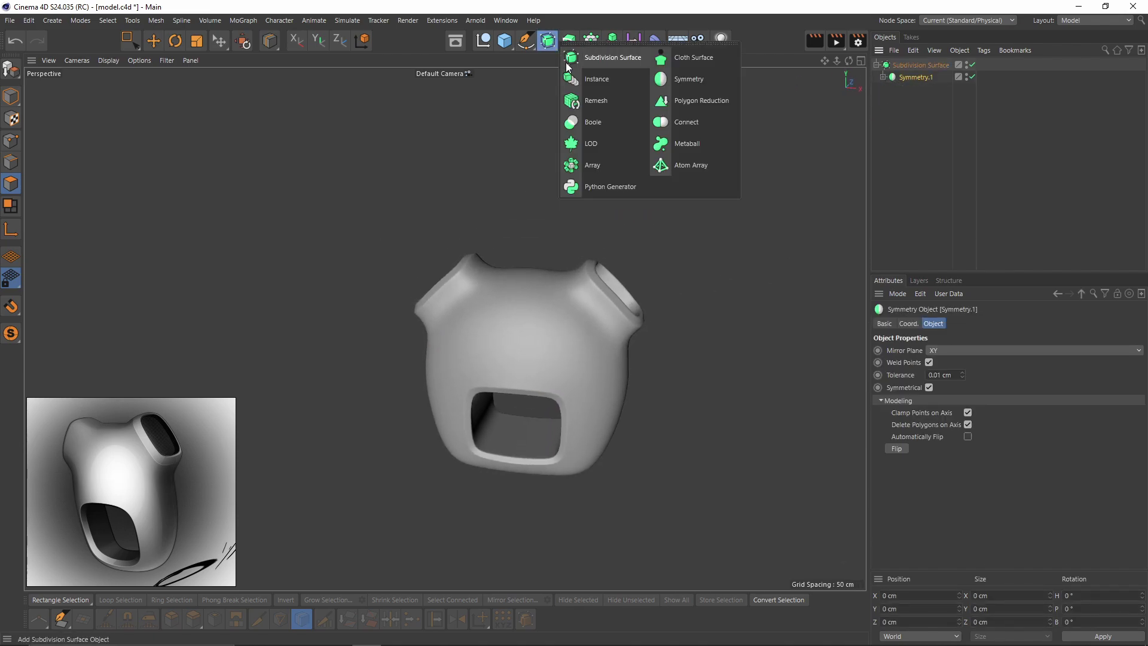
{"action": "left_click", "coordinate": [687, 122], "text": "alt"}
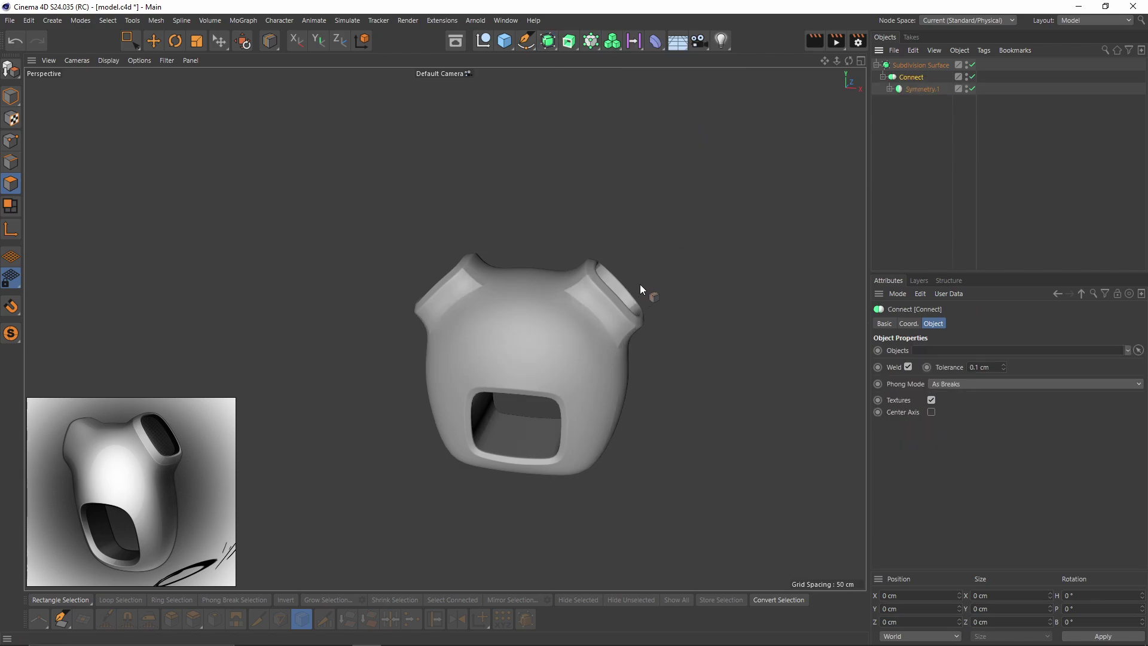
Turn off Weld on the Connect object and set its Phong Mode to Highest.
{"action": "left_click", "coordinate": [888, 89]}
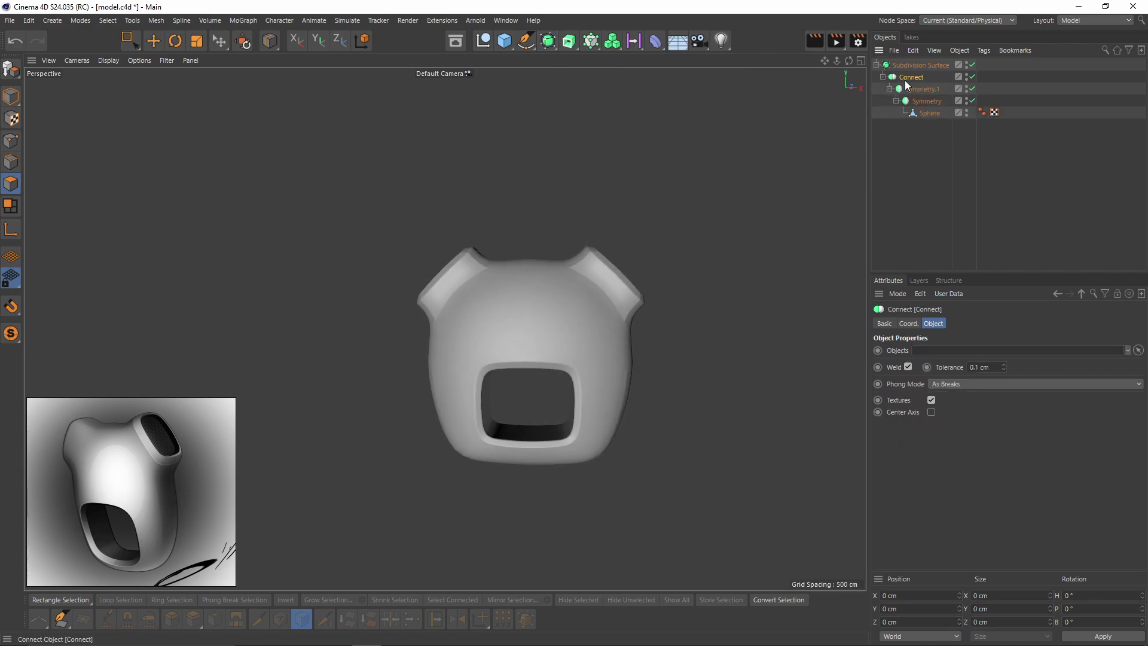
{"action": "left_click", "coordinate": [907, 366]}
{"action": "scroll", "coordinate": [664, 292], "scroll_direction": "up", "scroll_amount": 3}
{"action": "left_click", "coordinate": [975, 385]}
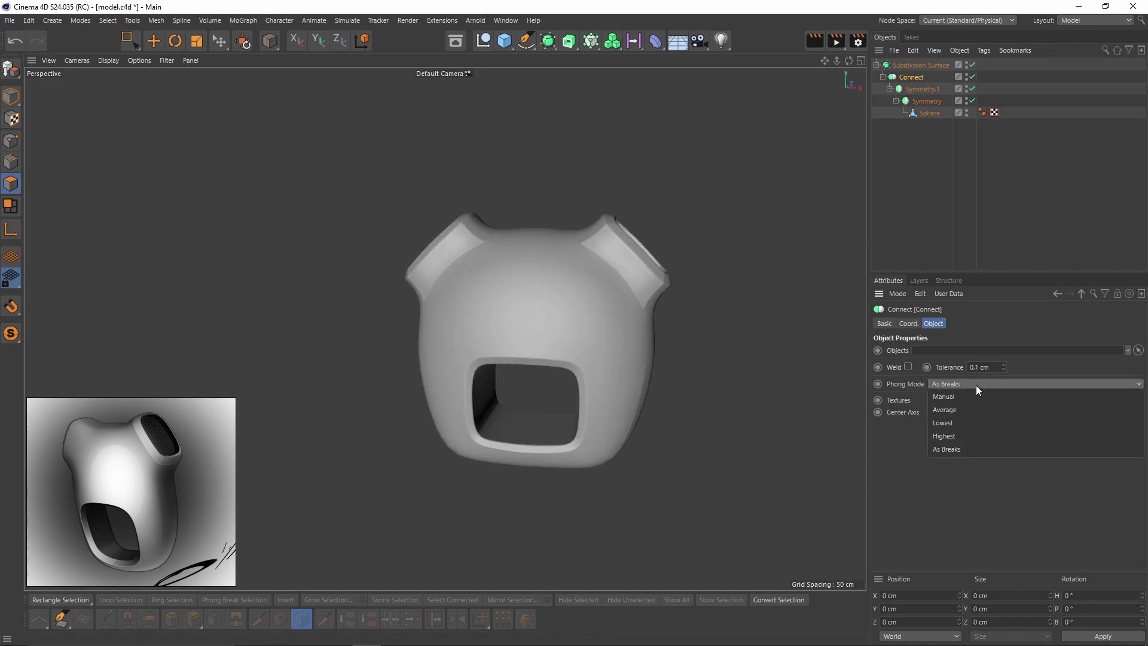
{"action": "left_click", "coordinate": [974, 384]}
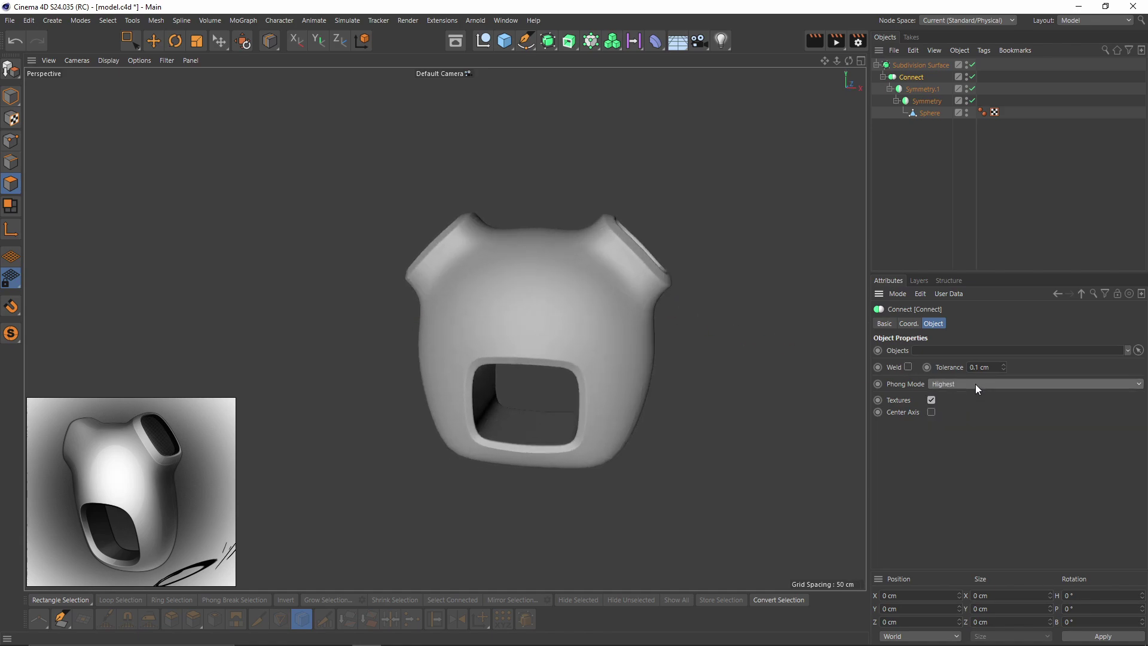
{"action": "mouse_move", "coordinate": [623, 311]}
{"action": "left_mouse_down", "text": "alt"}
{"action": "mouse_move", "coordinate": [588, 204]}
{"action": "mouse_move", "coordinate": [640, 307]}
{"action": "left_mouse_up", "text": "alt"}
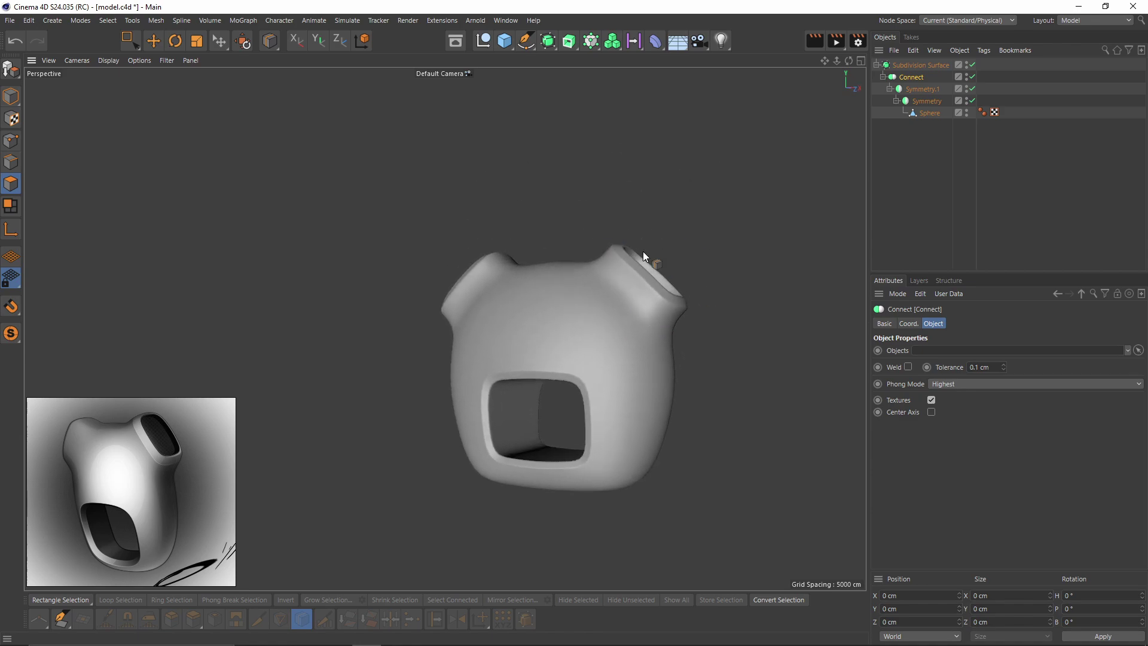
{"action": "left_click_drag", "start_coordinate": [607, 240], "coordinate": [581, 238], "text": "alt"}
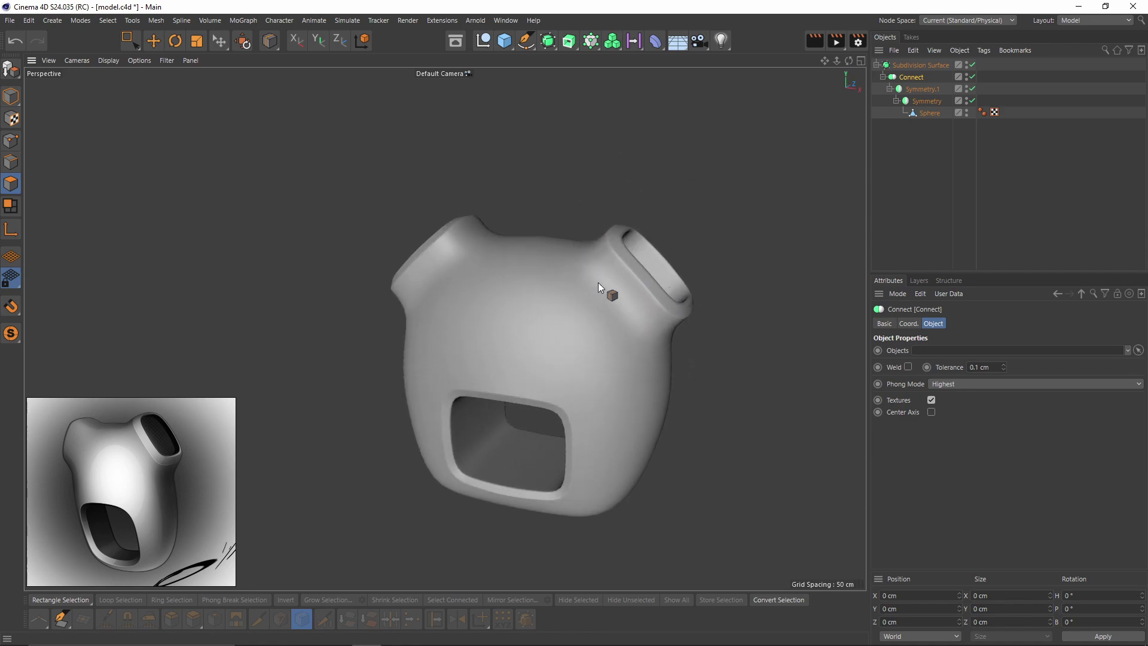
{"action": "left_click_drag", "start_coordinate": [598, 282], "coordinate": [651, 281], "text": "alt"}
Add an FFD deformer beneath Connect, above Symmetry.1, with its cage enclosing the whole model.
{"action": "left_click", "coordinate": [656, 41]}
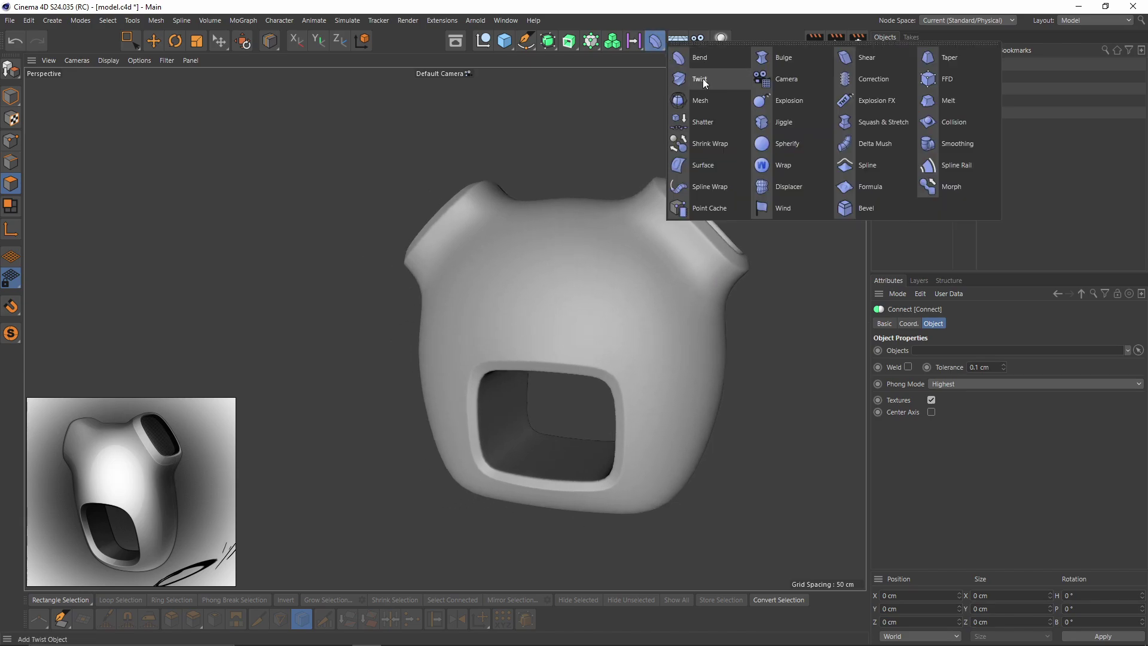
{"action": "left_click", "coordinate": [949, 82]}
{"action": "right_click_drag", "start_coordinate": [676, 217], "coordinate": [755, 241], "text": "alt"}
{"action": "middle_click", "coordinate": [711, 278]}
{"action": "middle_click", "coordinate": [649, 341]}
{"action": "middle_click_drag", "start_coordinate": [599, 359], "coordinate": [578, 396], "text": "alt"}
{"action": "right_click_drag", "start_coordinate": [577, 396], "coordinate": [590, 388], "text": "alt"}
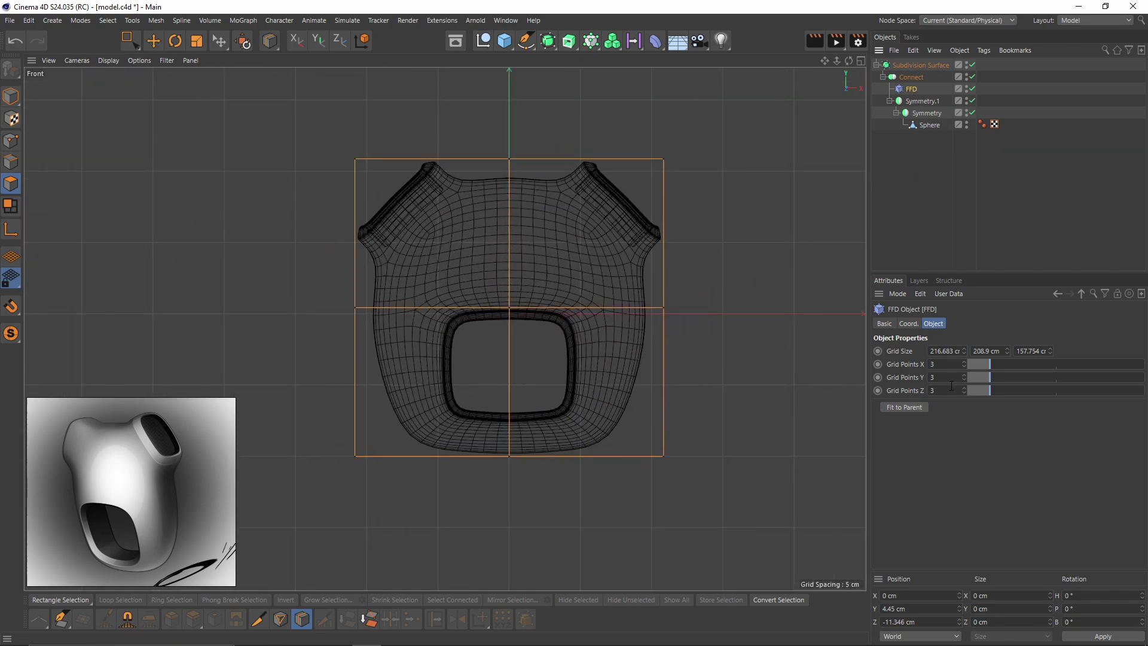
Set the FFD cage's grid points to 8 in X and 8 in Y.
{"action": "left_click_drag", "start_coordinate": [942, 379], "coordinate": [893, 380]}
{"action": "type", "text": "6"}
{"action": "key", "text": "Return"}
{"action": "type", "text": "88"}
{"action": "left_click", "coordinate": [998, 459]}
Set the modeling axis to 0% in X and Z and move the FFD cage's lowest five rows of points down about 12.5 cm.
{"action": "scroll", "coordinate": [532, 356], "scroll_direction": "up", "scroll_amount": 4}
{"action": "key", "text": "9"}
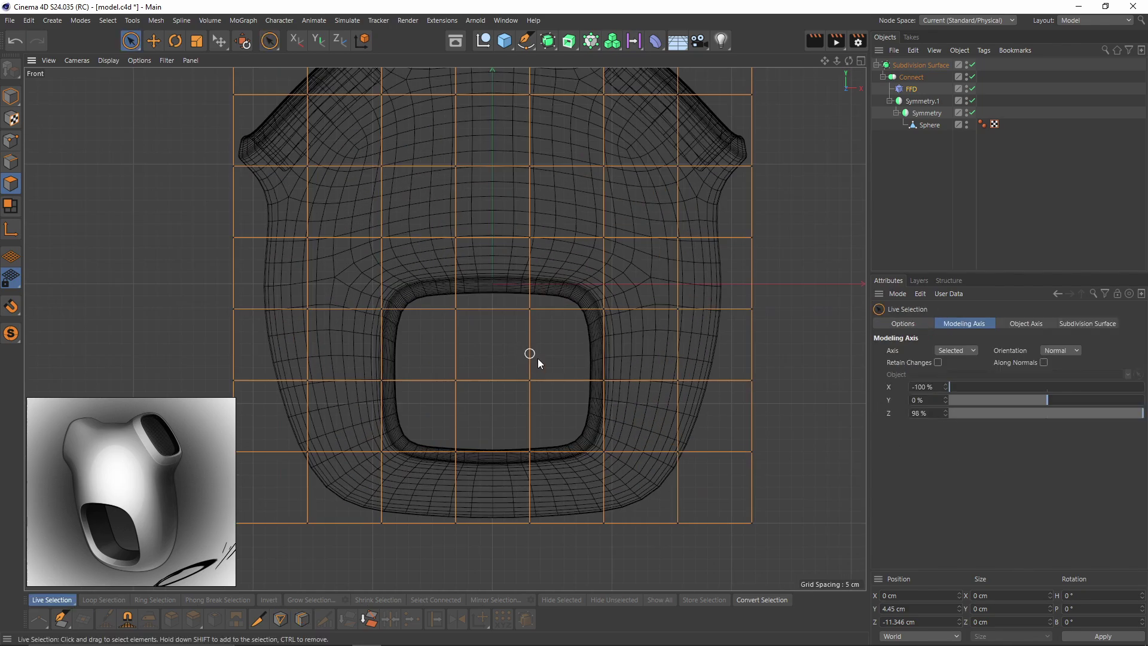
{"action": "scroll", "coordinate": [538, 382], "scroll_direction": "down", "scroll_amount": 3}
{"action": "key", "text": "0"}
{"action": "scroll", "coordinate": [598, 439], "scroll_direction": "down", "scroll_amount": 2}
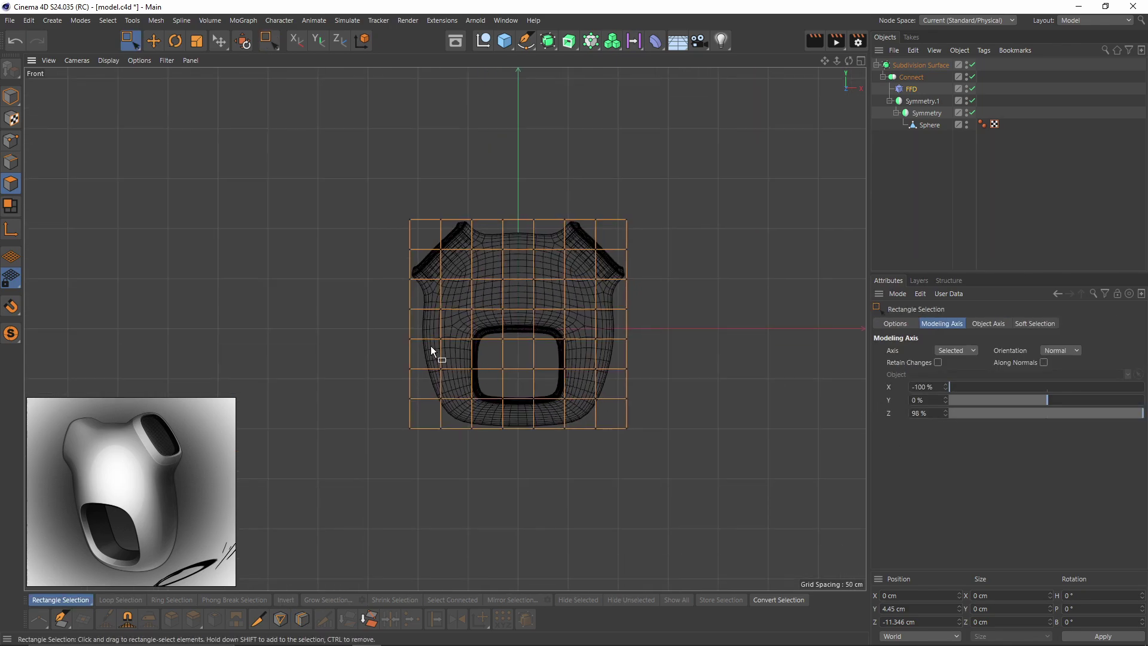
{"action": "left_click_drag", "start_coordinate": [369, 316], "coordinate": [728, 480]}
{"action": "scroll", "coordinate": [495, 318], "scroll_direction": "up", "scroll_amount": 2}
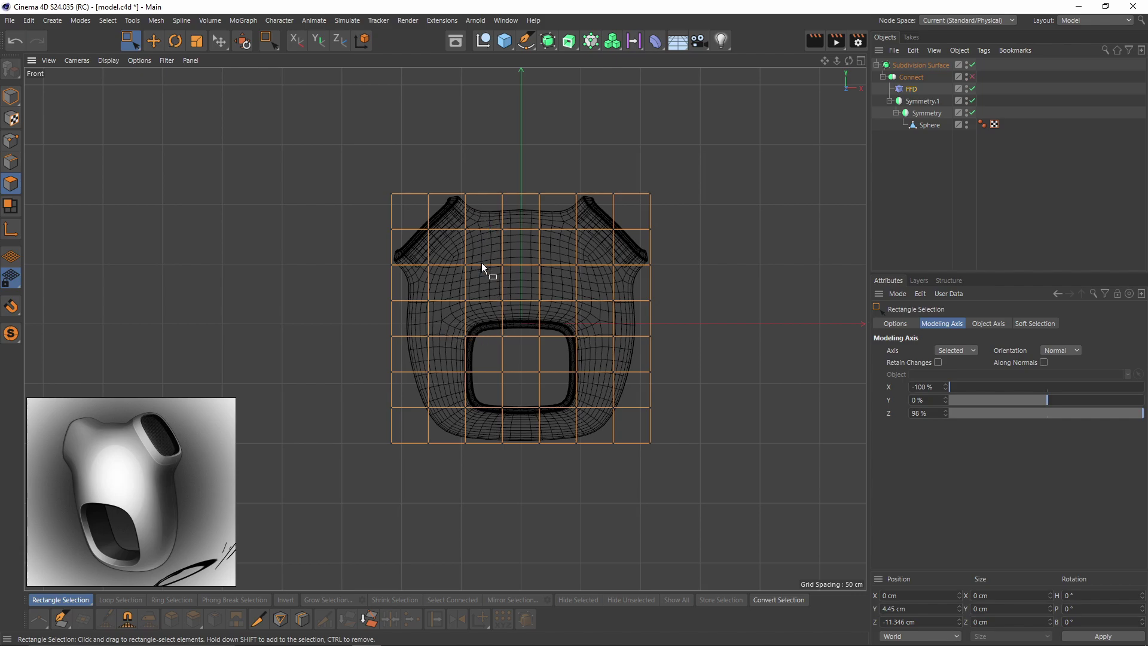
{"action": "left_click", "coordinate": [14, 141]}
{"action": "left_click_drag", "start_coordinate": [375, 293], "coordinate": [673, 463]}
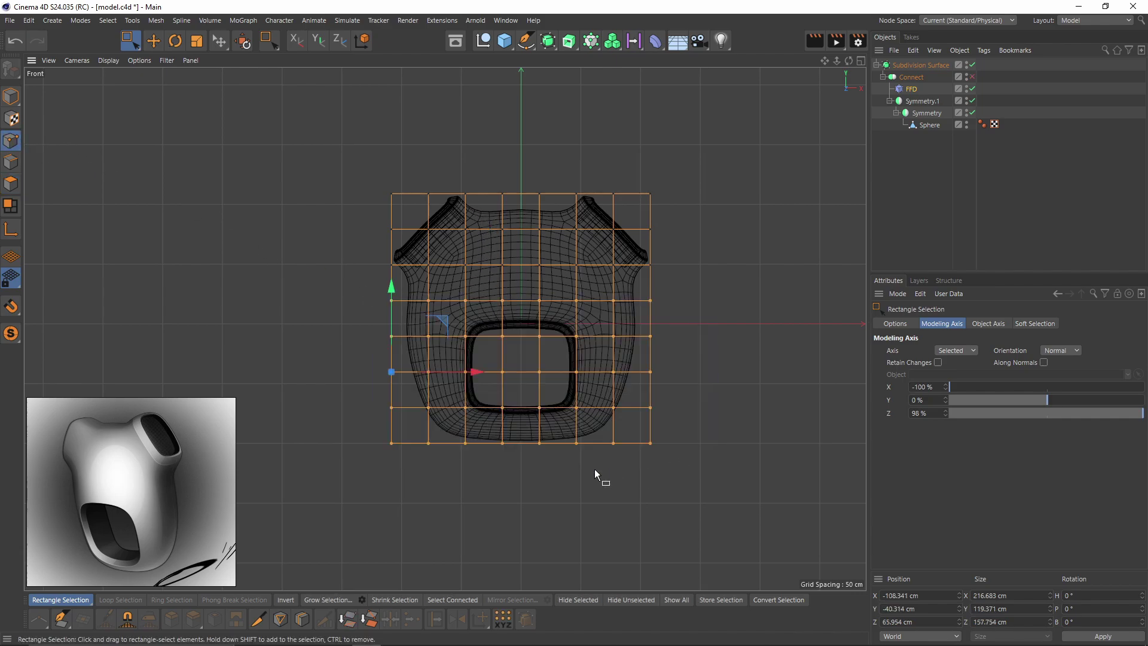
{"action": "middle_click_drag", "start_coordinate": [594, 469], "coordinate": [603, 417], "text": "alt"}
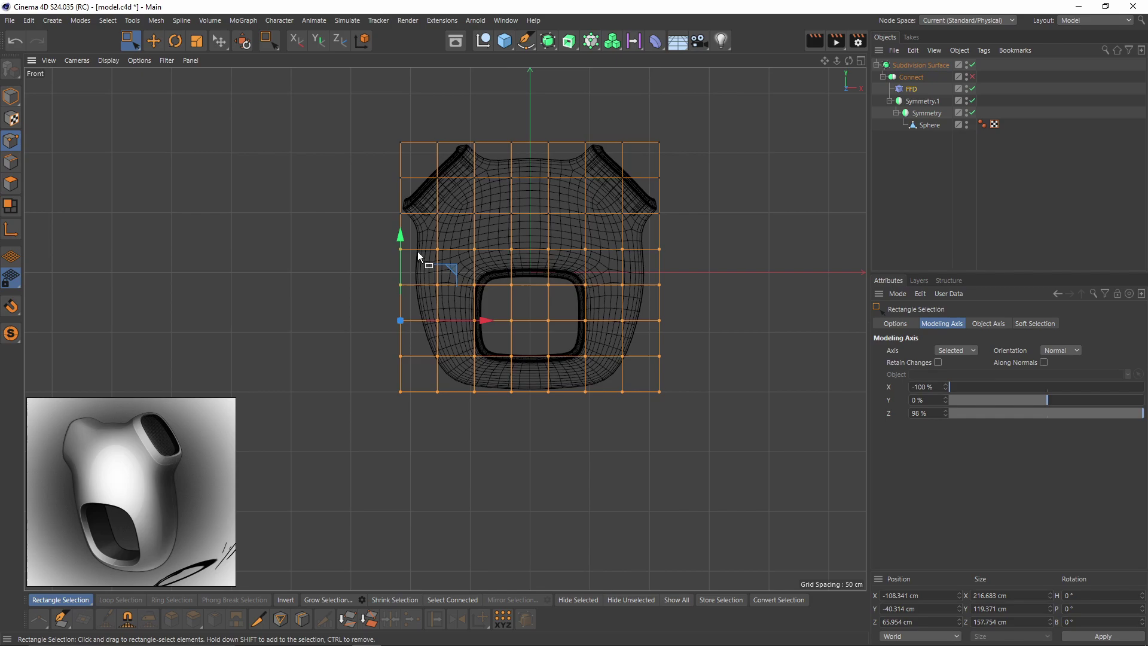
{"action": "double_click", "coordinate": [928, 387]}
{"action": "type", "text": "0"}
{"action": "double_click", "coordinate": [918, 413]}
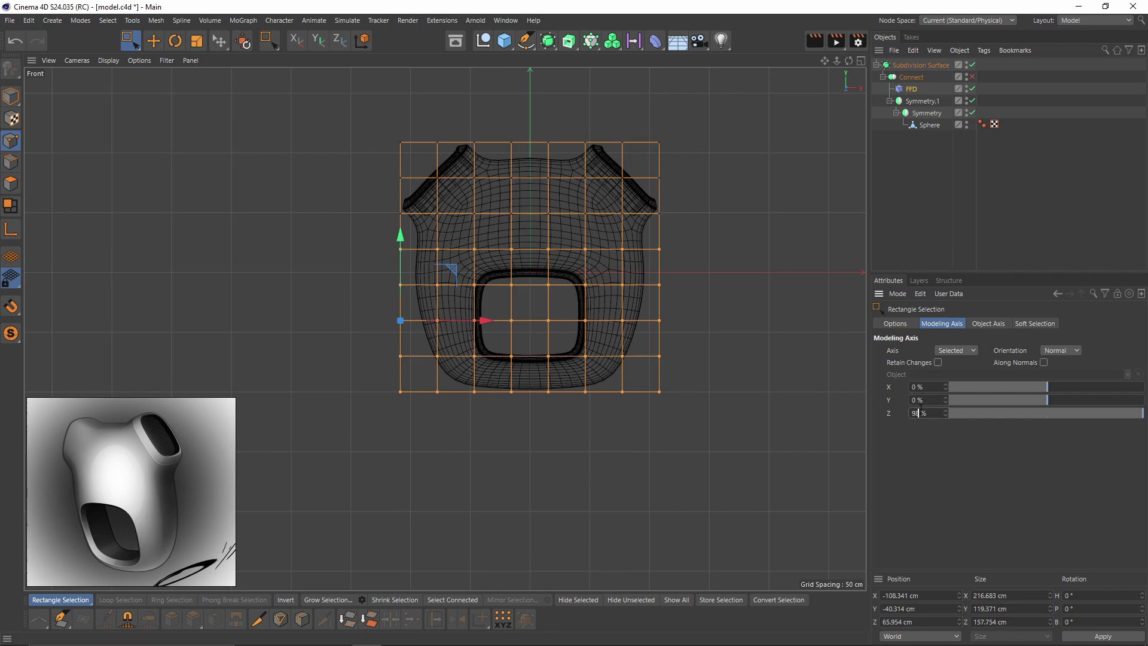
{"action": "type", "text": "0"}
{"action": "left_click", "coordinate": [937, 447]}
{"action": "left_click_drag", "start_coordinate": [529, 241], "coordinate": [529, 255]}
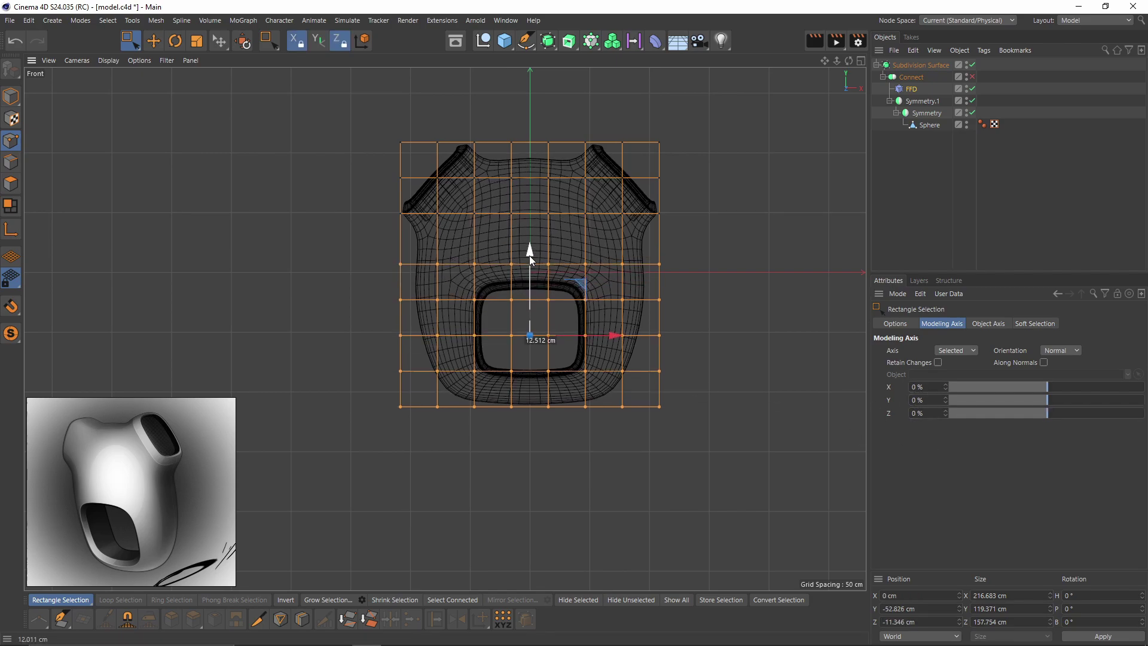
Lower the cage's bottom three rows of points, and its bottom two rows by a further 24 cm or about that.
{"action": "left_click_drag", "start_coordinate": [376, 427], "coordinate": [680, 318]}
{"action": "left_click_drag", "start_coordinate": [531, 286], "coordinate": [531, 309]}
{"action": "left_click_drag", "start_coordinate": [376, 449], "coordinate": [680, 377]}
{"action": "left_click_drag", "start_coordinate": [529, 330], "coordinate": [529, 358]}
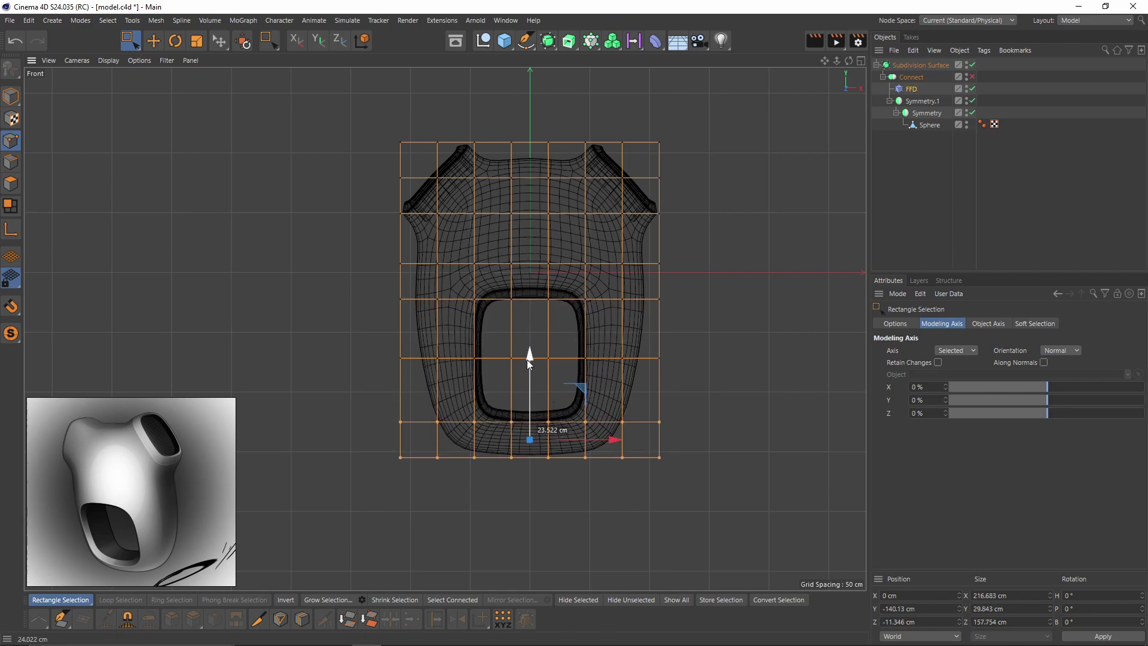
Raise the outer two columns of the cage's bottom two rows to about Y -125 cm and scale them to about 102% in X.
{"action": "scroll", "coordinate": [661, 451], "scroll_direction": "up", "scroll_amount": 3}
{"action": "left_click_drag", "start_coordinate": [687, 490], "coordinate": [578, 377]}
{"action": "left_click_drag", "start_coordinate": [264, 377], "coordinate": [371, 511], "text": "shift"}
{"action": "left_click_drag", "start_coordinate": [478, 356], "coordinate": [478, 330]}
{"action": "key", "text": "t"}
{"action": "mouse_move", "coordinate": [557, 409]}
{"action": "left_mouse_down"}
{"action": "mouse_move", "coordinate": [548, 408]}
{"action": "mouse_move", "coordinate": [561, 410]}
{"action": "left_mouse_up"}
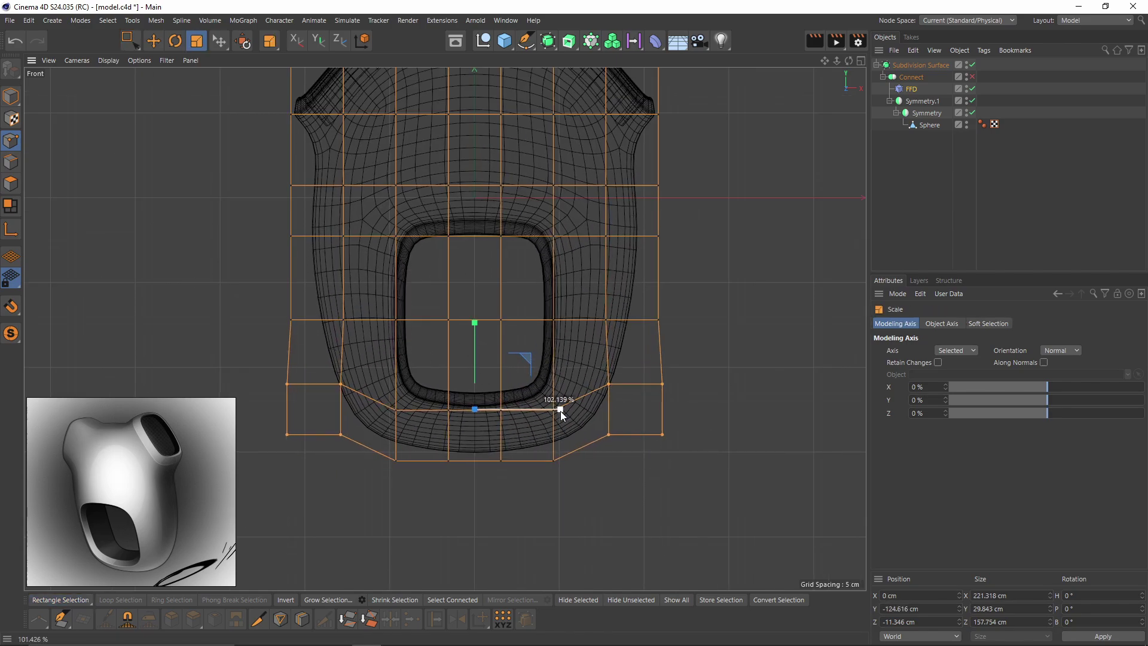
Widen the middle four columns of cage points around the large front opening to about 169 cm in X.
{"action": "scroll", "coordinate": [532, 352], "scroll_direction": "down", "scroll_amount": 2}
{"action": "scroll", "coordinate": [514, 336], "scroll_direction": "up", "scroll_amount": 1}
{"action": "key", "text": "space"}
{"action": "left_click_drag", "start_coordinate": [445, 275], "coordinate": [616, 491]}
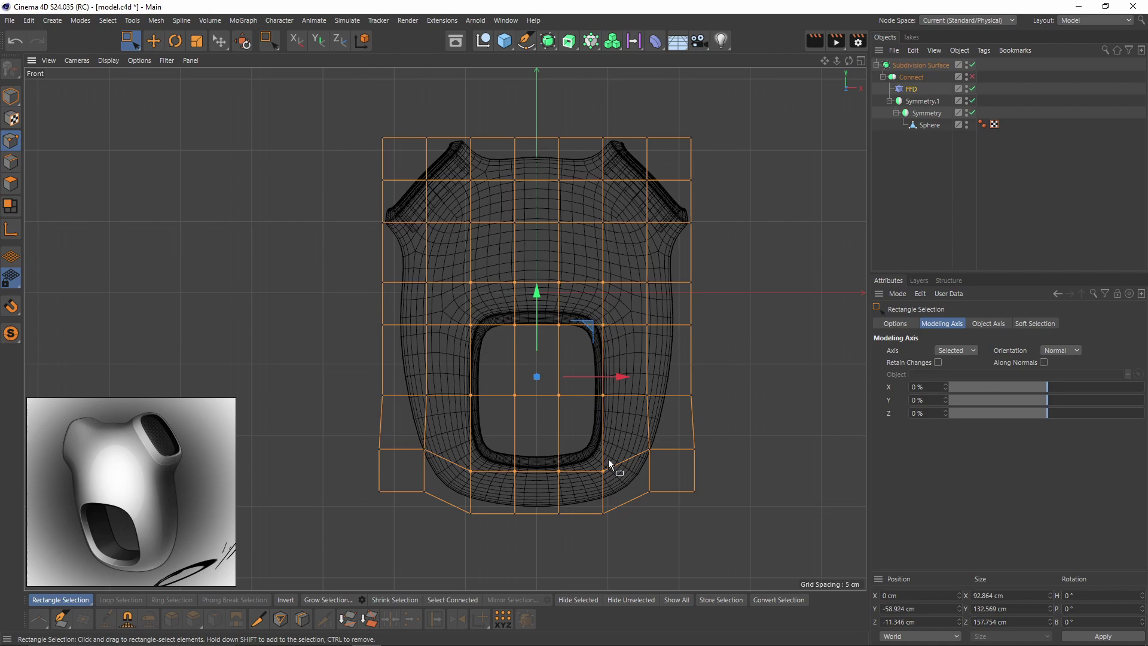
{"action": "key", "text": "t"}
{"action": "left_click_drag", "start_coordinate": [619, 375], "coordinate": [693, 391]}
Deselect the FFD, hide its cage in the perspective view, and examine the reshaped body from several angles.
{"action": "middle_click", "coordinate": [693, 390]}
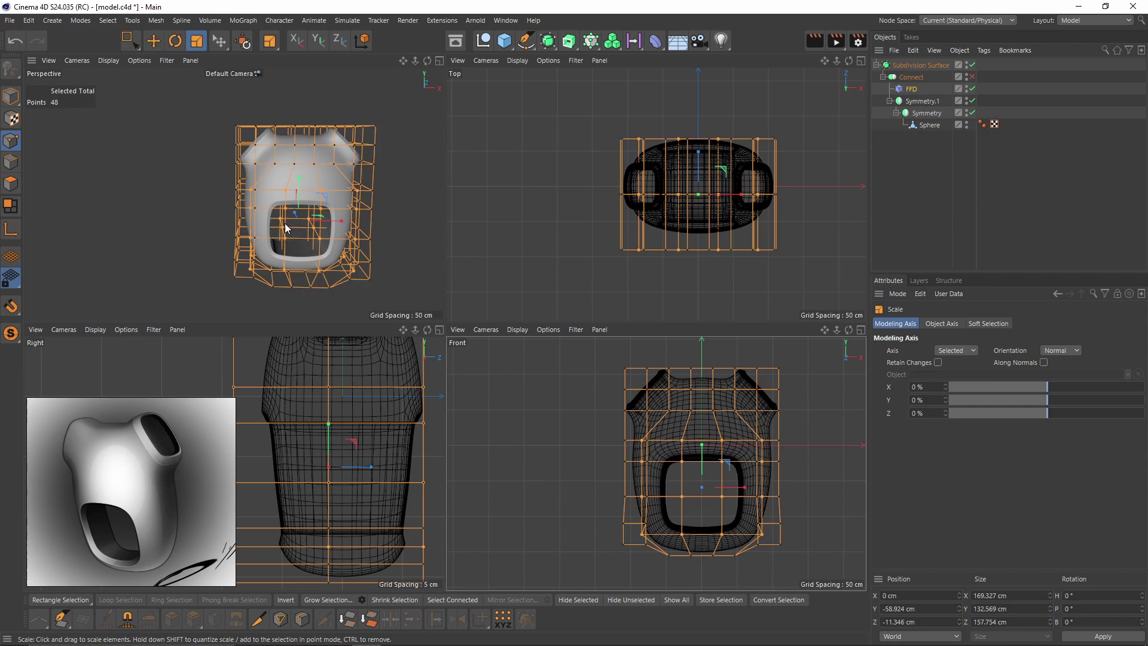
{"action": "middle_click", "coordinate": [285, 224]}
{"action": "left_click_drag", "start_coordinate": [477, 271], "coordinate": [633, 358], "text": "alt"}
{"action": "left_click", "coordinate": [926, 216]}
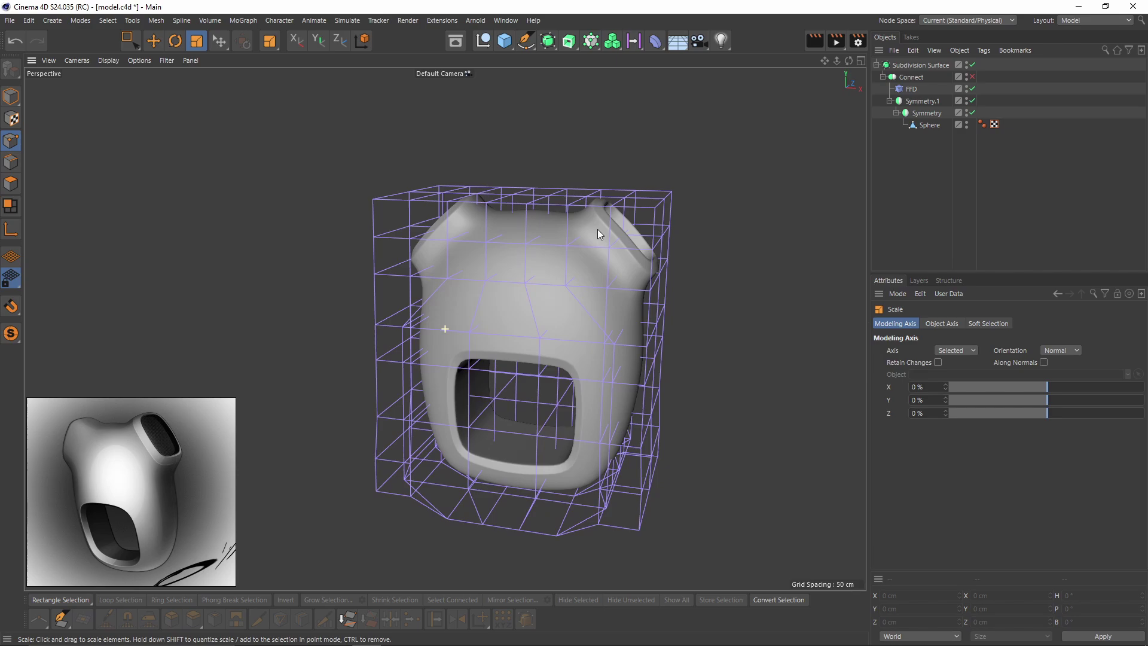
{"action": "double_click", "coordinate": [967, 88]}
{"action": "left_click_drag", "start_coordinate": [568, 333], "coordinate": [524, 312], "text": "alt"}
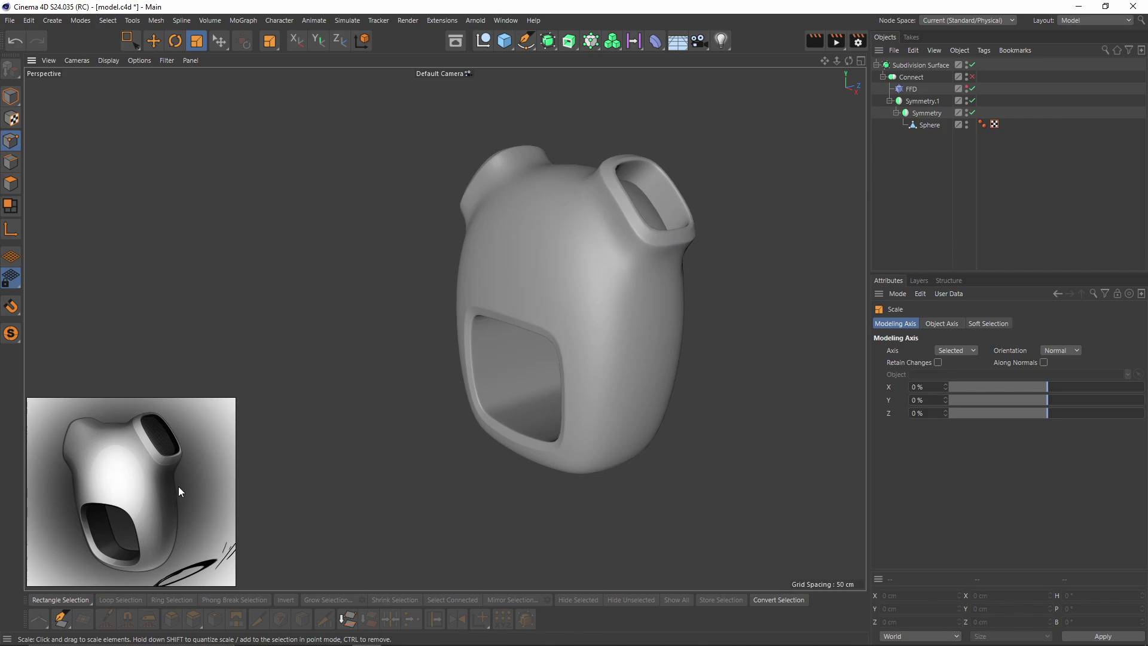
{"action": "left_click_drag", "start_coordinate": [615, 300], "coordinate": [708, 281], "text": "alt"}
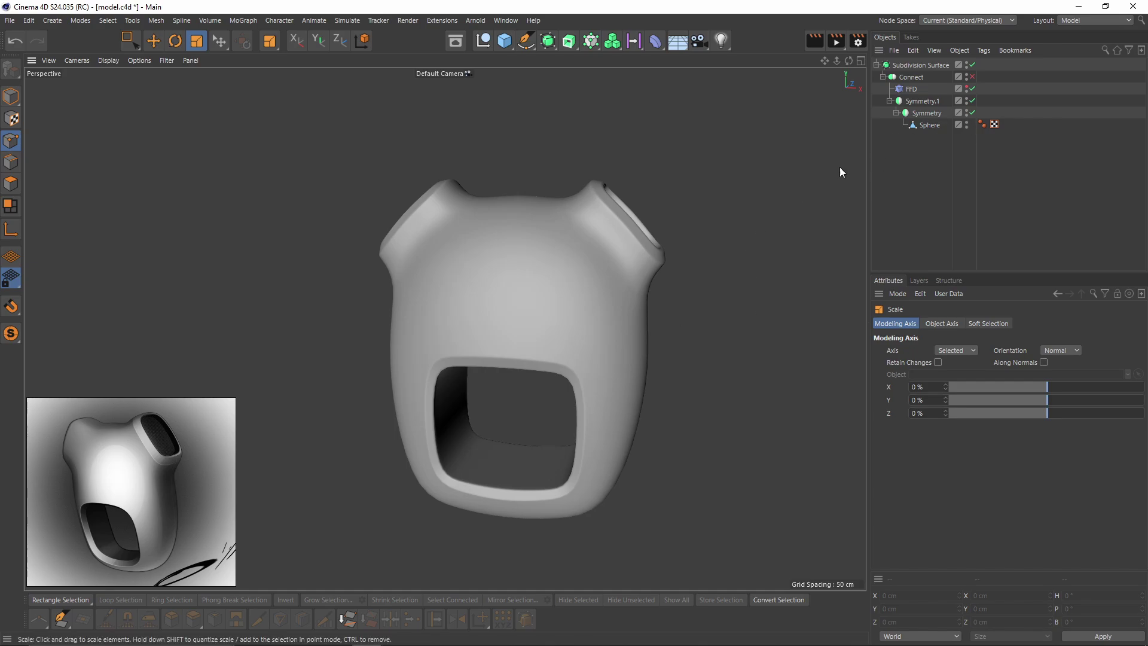
Nest the Connect object inside a second Connect generator with Weld off and Phong Mode set to Highest.
{"action": "left_click", "coordinate": [910, 76]}
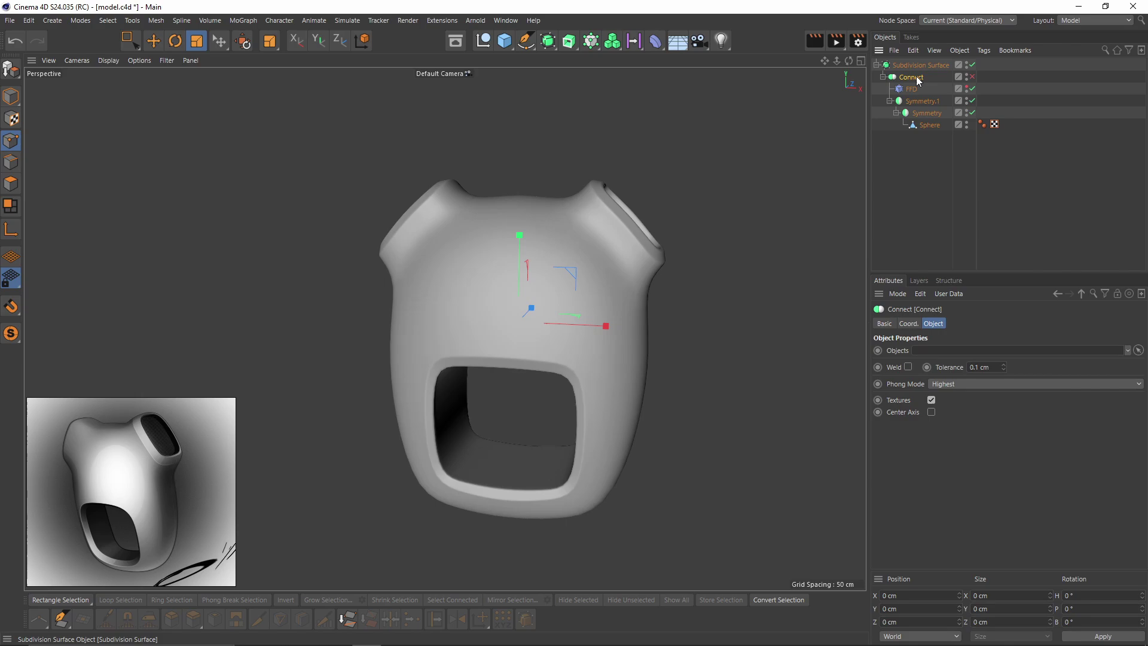
{"action": "left_click", "coordinate": [547, 40]}
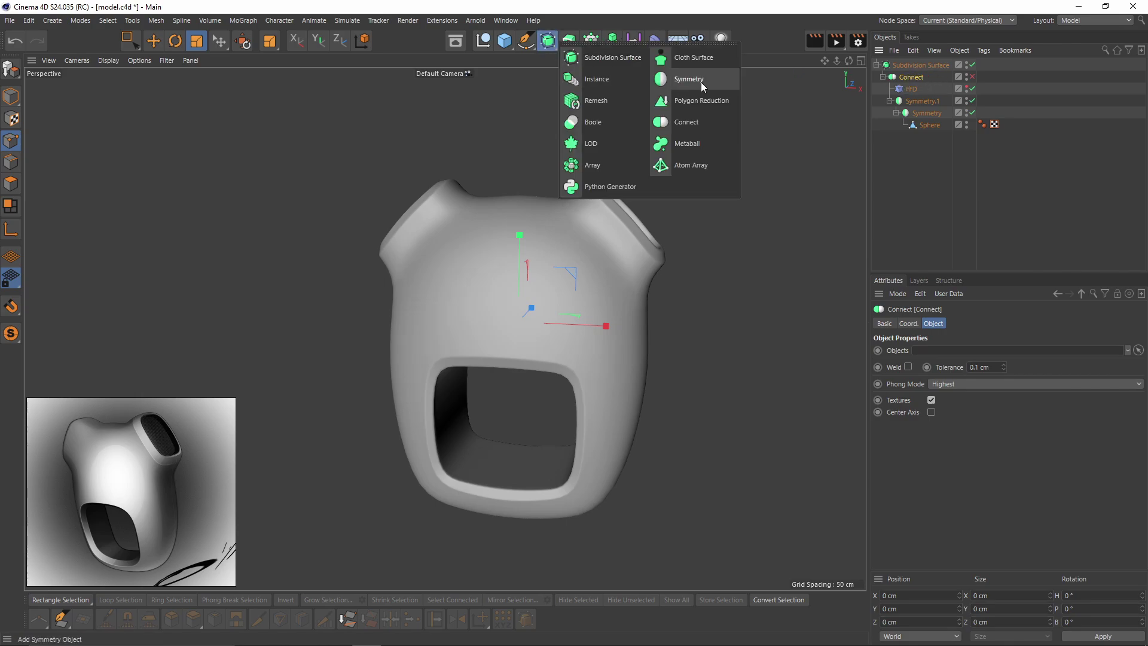
{"action": "left_click", "coordinate": [679, 122], "text": "alt"}
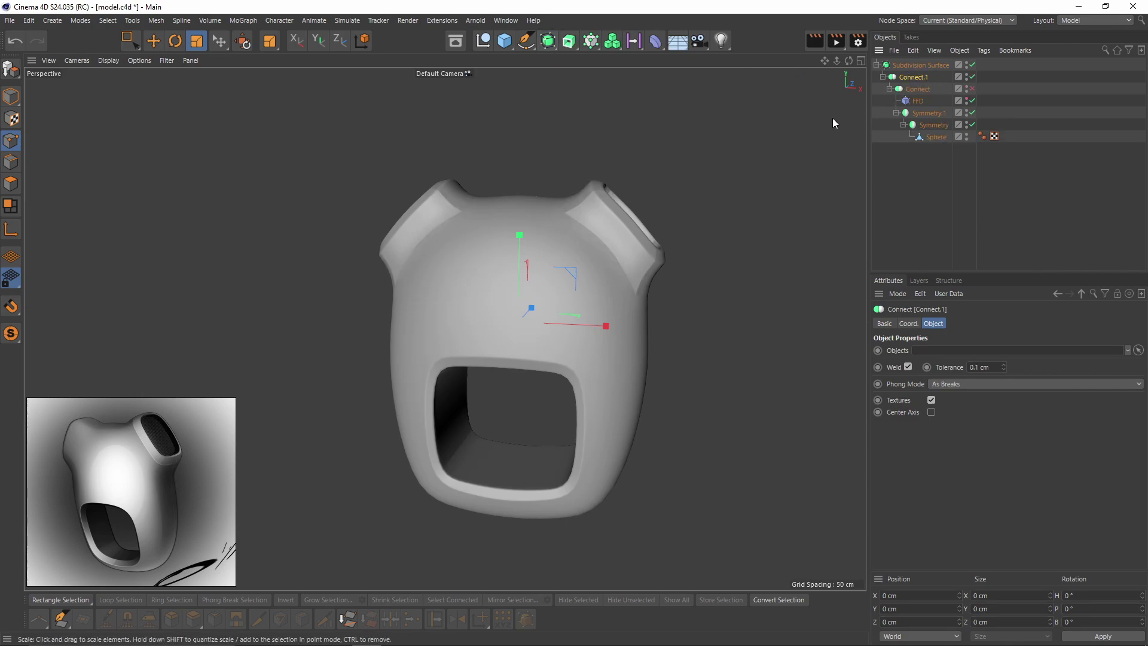
{"action": "left_click", "coordinate": [907, 366]}
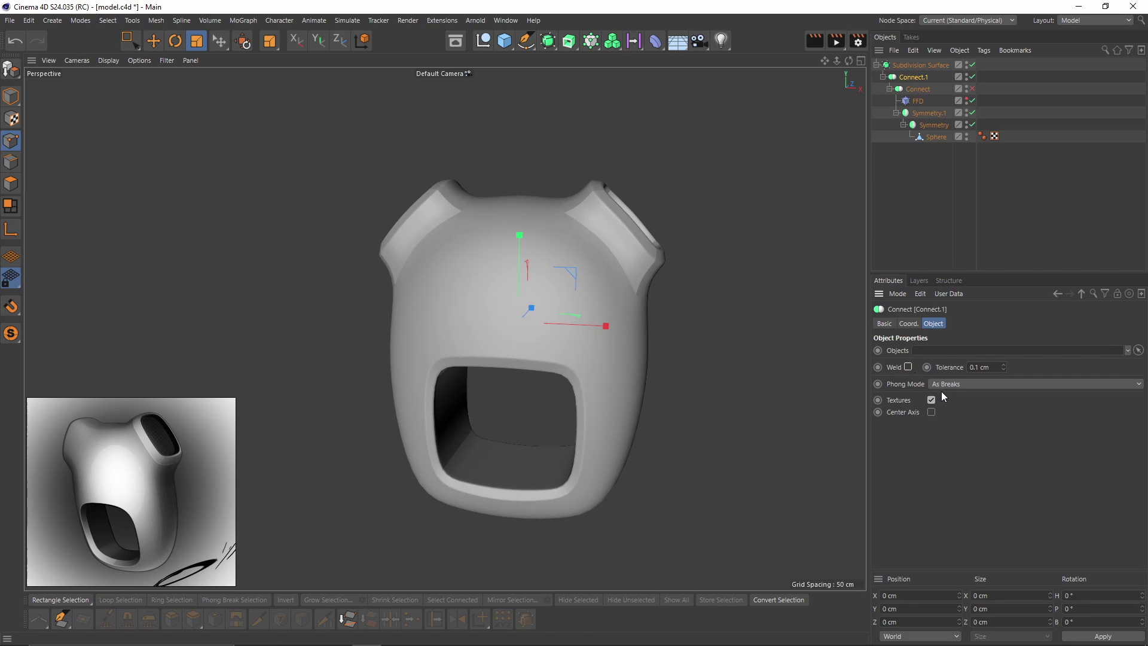
{"action": "left_click", "coordinate": [942, 388]}
{"action": "left_click", "coordinate": [960, 432]}
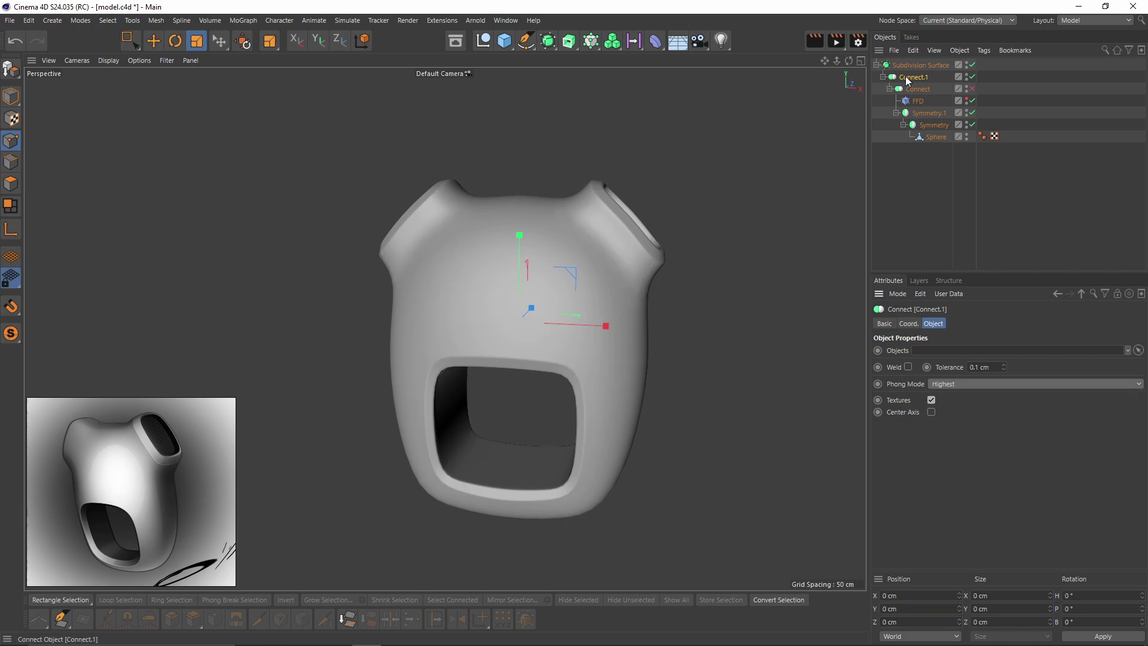
Add a second FFD deformer beneath Connect.1 and set its grid points to 10 in X and 10 in Y.
{"action": "left_click", "coordinate": [655, 41]}
{"action": "left_click", "coordinate": [952, 81], "text": "shift"}
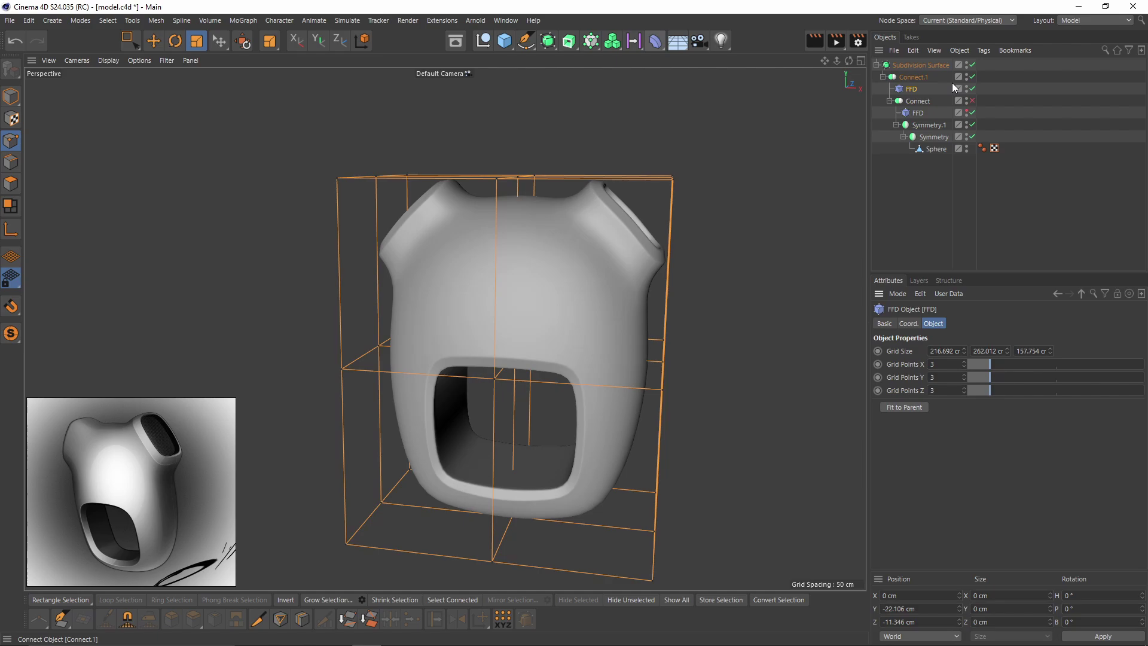
{"action": "left_click_drag", "start_coordinate": [734, 244], "coordinate": [703, 266], "text": "alt"}
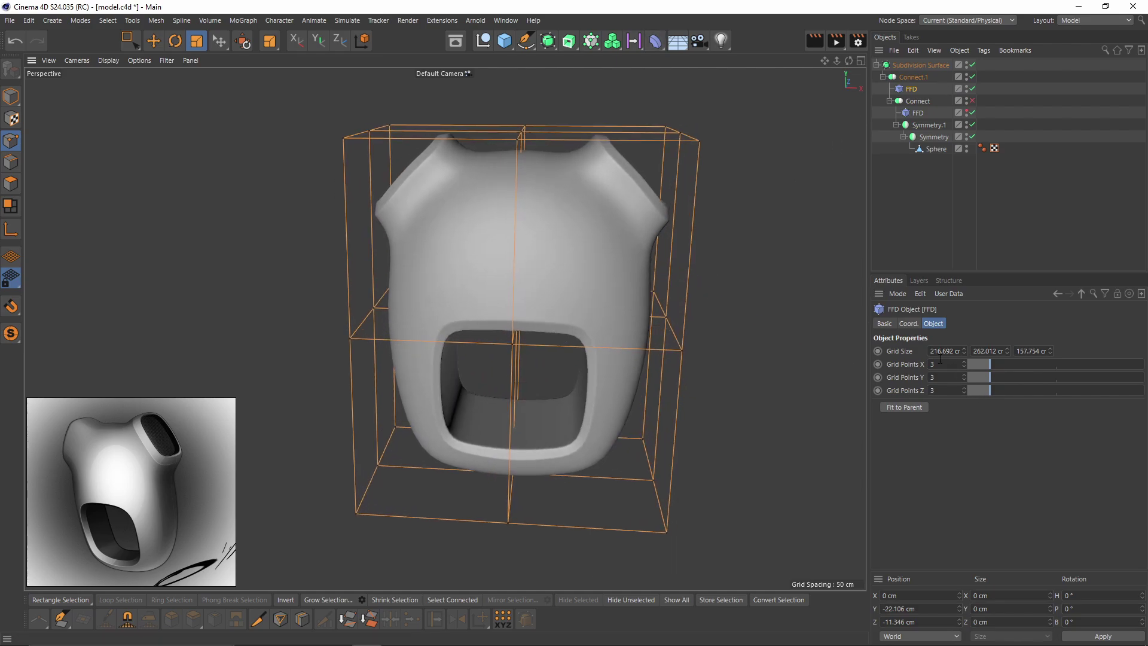
{"action": "double_click", "coordinate": [939, 363]}
{"action": "type", "text": "10"}
{"action": "key", "text": "Tab"}
{"action": "type", "text": "10"}
{"action": "key", "text": "Return"}
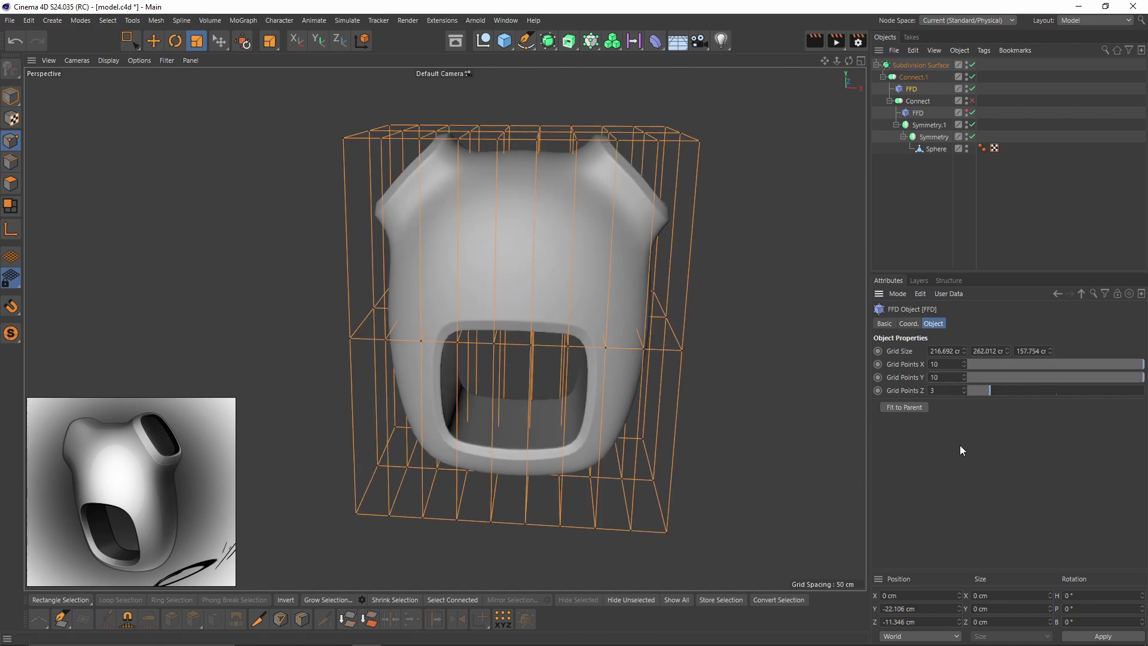
Uniformly enlarge the new cage's points around the upper-right tubular opening to about 63 × 76 × 205 cm.
{"action": "middle_click", "coordinate": [600, 285]}
{"action": "middle_click", "coordinate": [648, 365]}
{"action": "scroll", "coordinate": [665, 236], "scroll_direction": "up", "scroll_amount": 2}
{"action": "middle_click_drag", "start_coordinate": [663, 153], "coordinate": [629, 220], "text": "alt"}
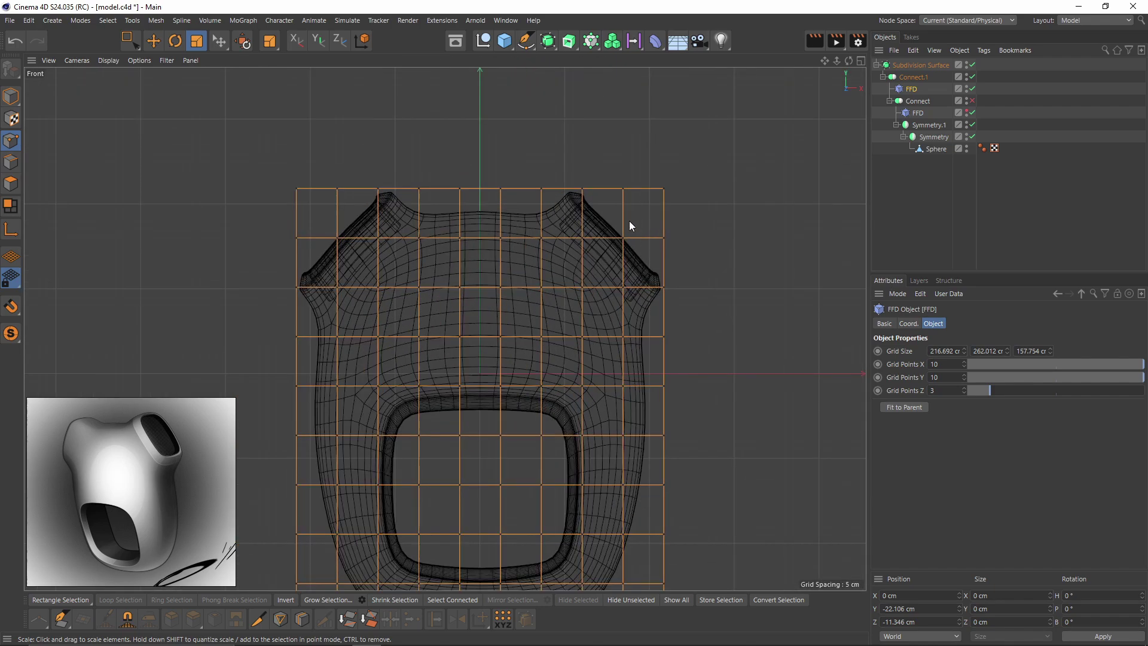
{"action": "key", "text": "0"}
{"action": "left_click_drag", "start_coordinate": [556, 156], "coordinate": [687, 251]}
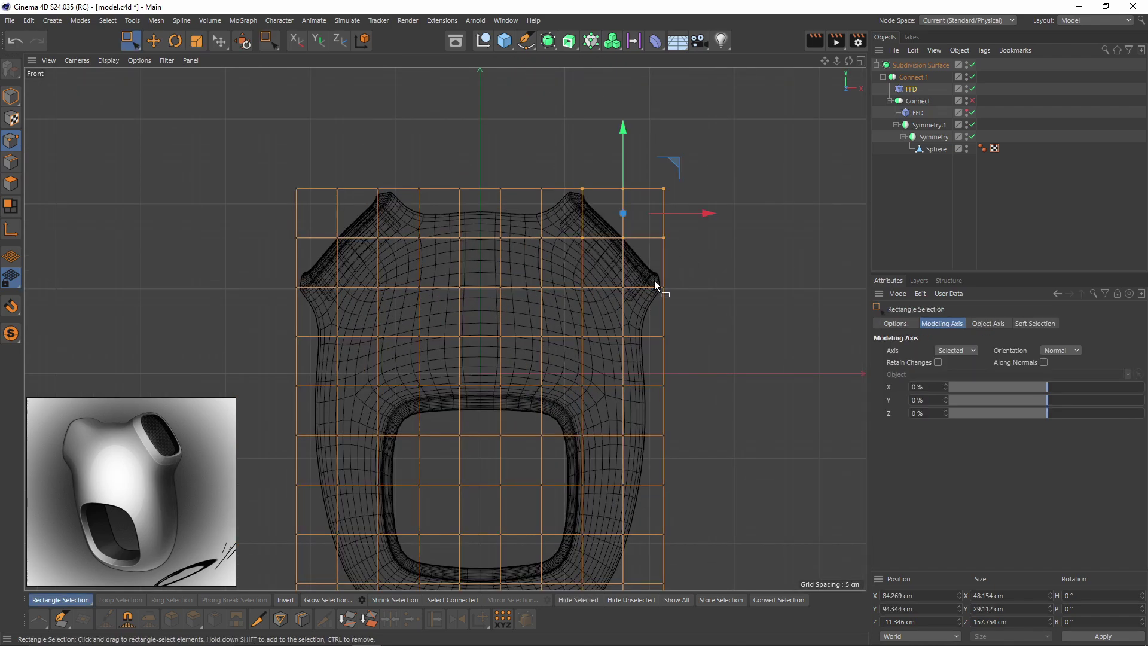
{"action": "left_click_drag", "start_coordinate": [647, 292], "coordinate": [792, 323], "text": "shift"}
{"action": "key", "text": "F1"}
{"action": "key", "text": "t"}
{"action": "left_click_drag", "start_coordinate": [792, 323], "coordinate": [717, 347], "text": "alt"}
{"action": "right_click_drag", "start_coordinate": [718, 346], "coordinate": [571, 374], "text": "alt"}
{"action": "left_click_drag", "start_coordinate": [572, 373], "coordinate": [514, 383], "text": "alt"}
{"action": "key", "text": "ctrl+z"}
{"action": "key", "text": "ctrl+z"}
{"action": "key", "text": "ctrl+z"}
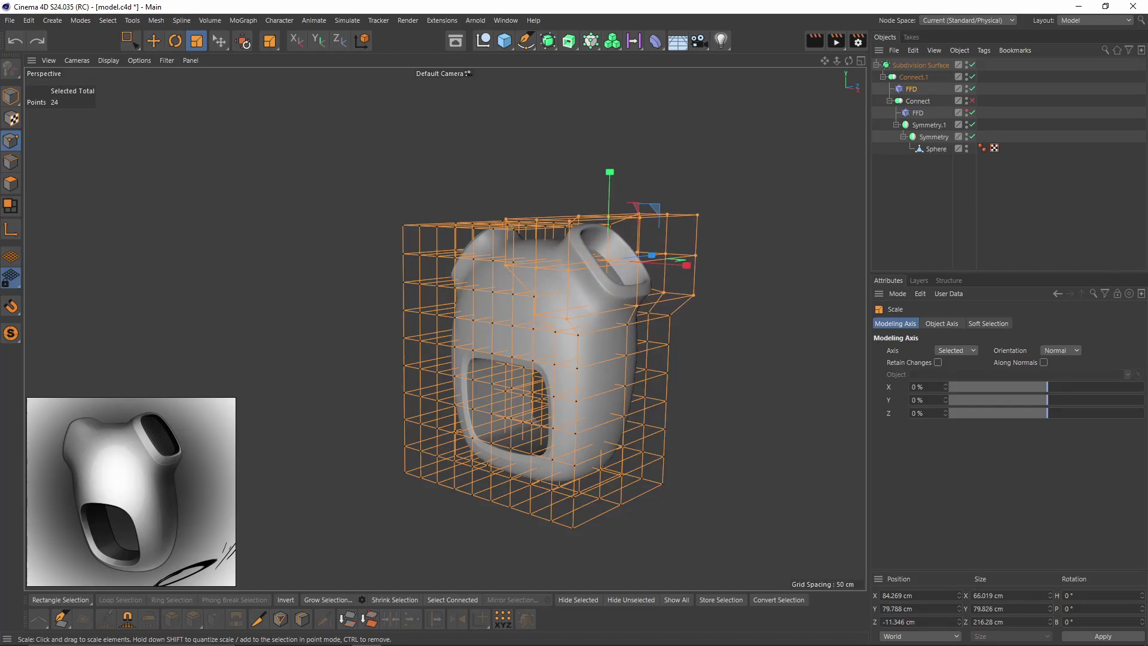
{"action": "left_click_drag", "start_coordinate": [581, 354], "coordinate": [607, 303], "text": "alt"}
Uniformly enlarge the cage points around the upper-left tubular opening to about 69 × 83 × 225 cm.
{"action": "key", "text": "F4"}
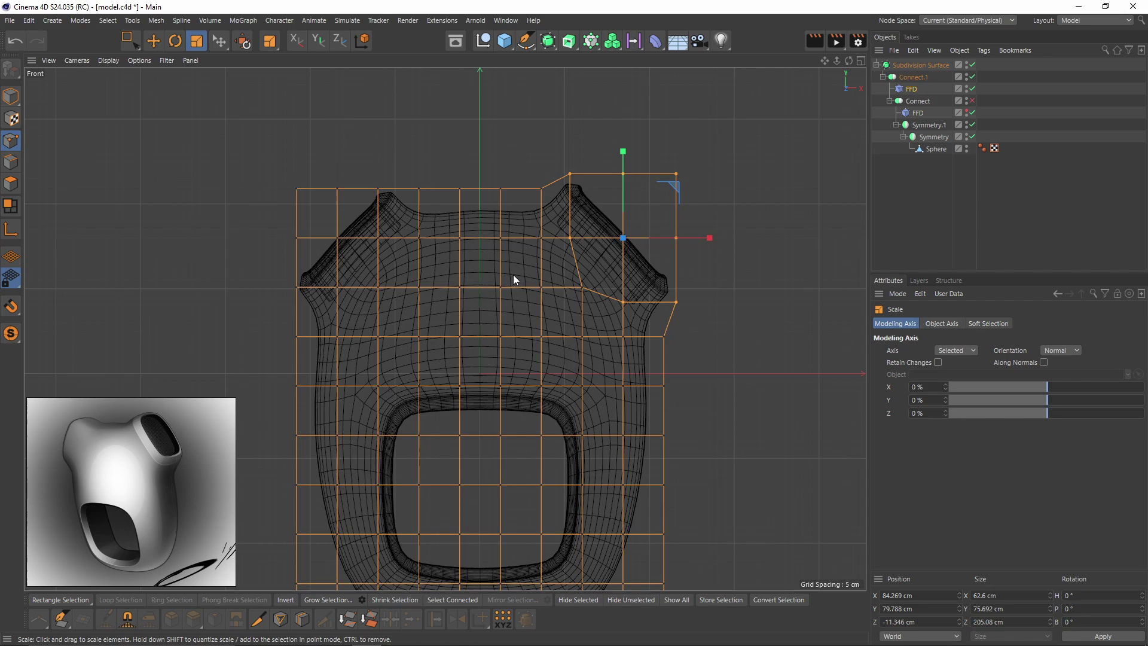
{"action": "key", "text": "0"}
{"action": "left_click_drag", "start_coordinate": [300, 161], "coordinate": [415, 314]}
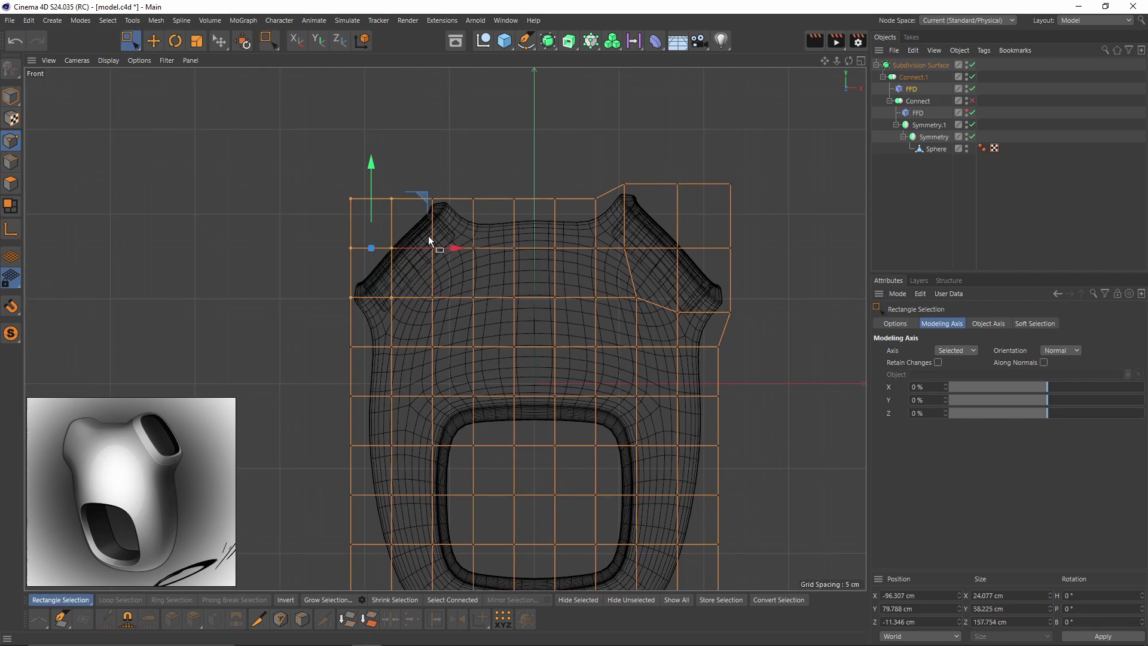
{"action": "key", "text": "t"}
{"action": "left_click_drag", "start_coordinate": [449, 267], "coordinate": [601, 318]}
{"action": "key", "text": "F1"}
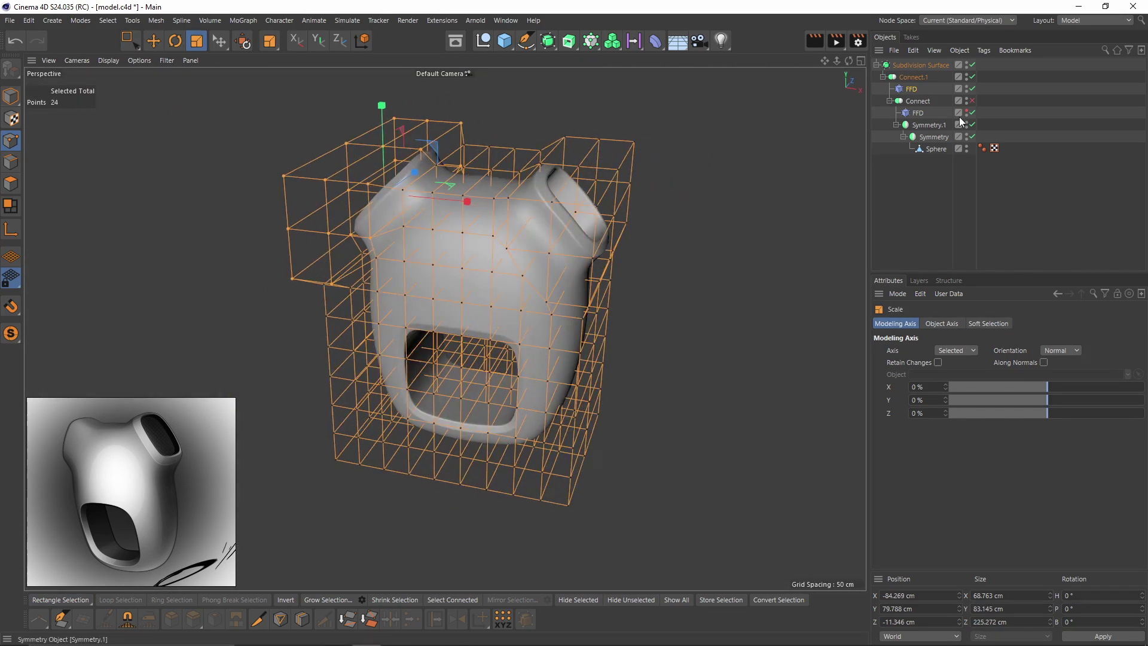
Deselect the second FFD and hide its cage in the viewport.
{"action": "left_click", "coordinate": [913, 77]}
{"action": "left_click", "coordinate": [935, 200]}
{"action": "left_click_drag", "start_coordinate": [568, 248], "coordinate": [636, 253], "text": "alt"}
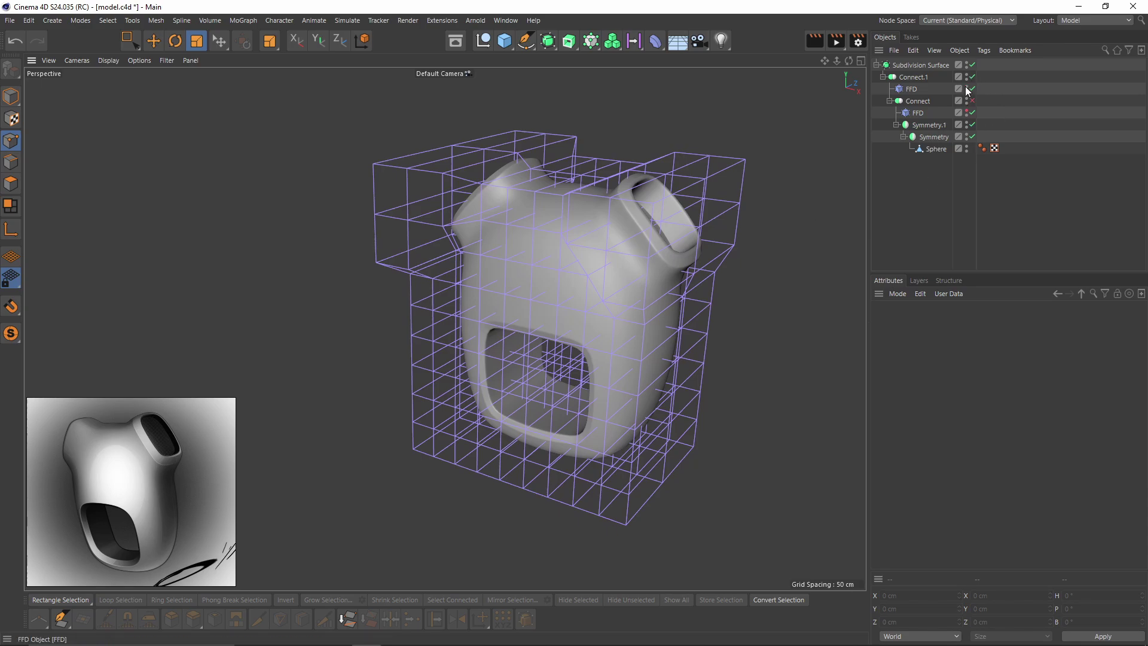
Nest Connect.1 inside a third Connect generator with Weld off and Phong Mode set to Highest.
{"action": "left_click", "coordinate": [913, 77]}
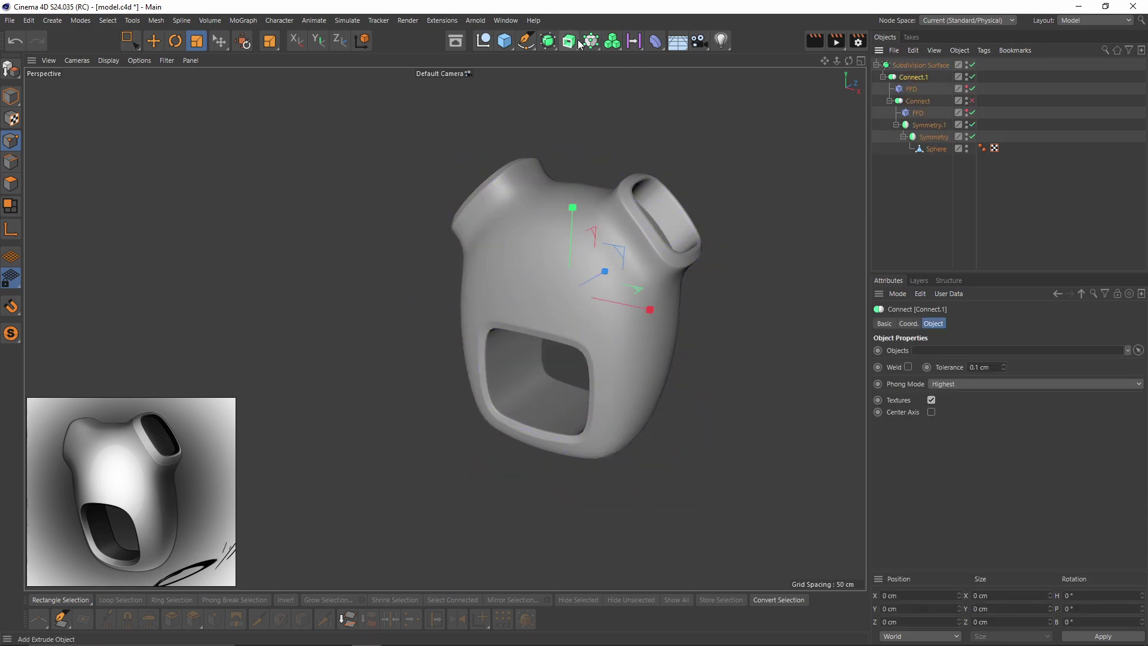
{"action": "left_click", "coordinate": [547, 40]}
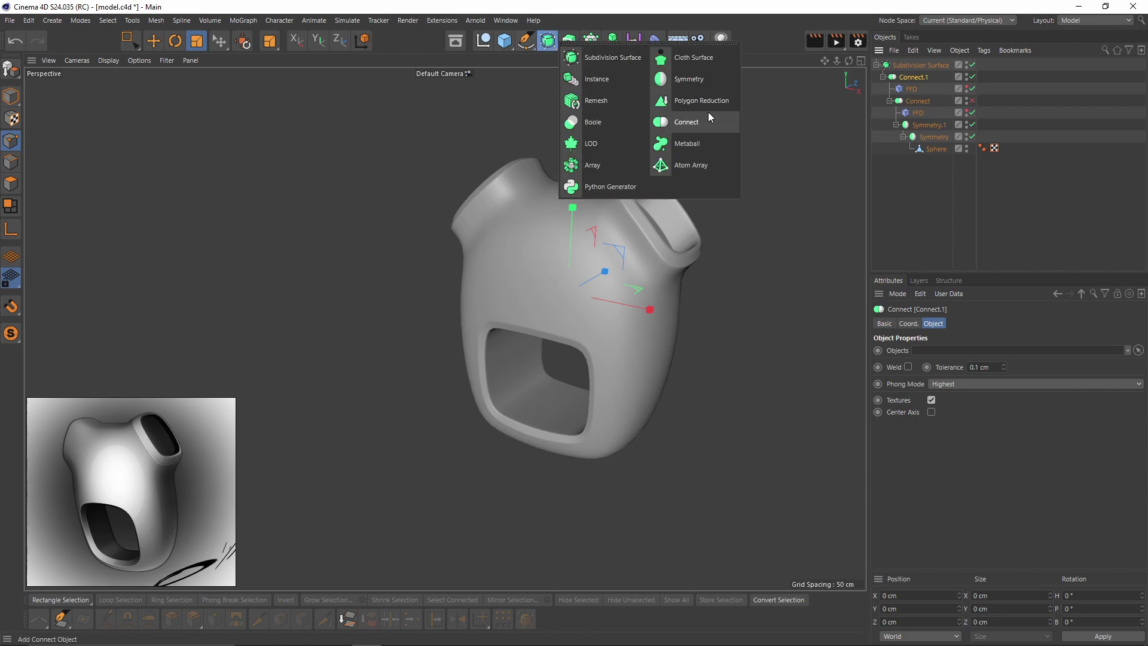
{"action": "left_click", "coordinate": [686, 121], "text": "alt"}
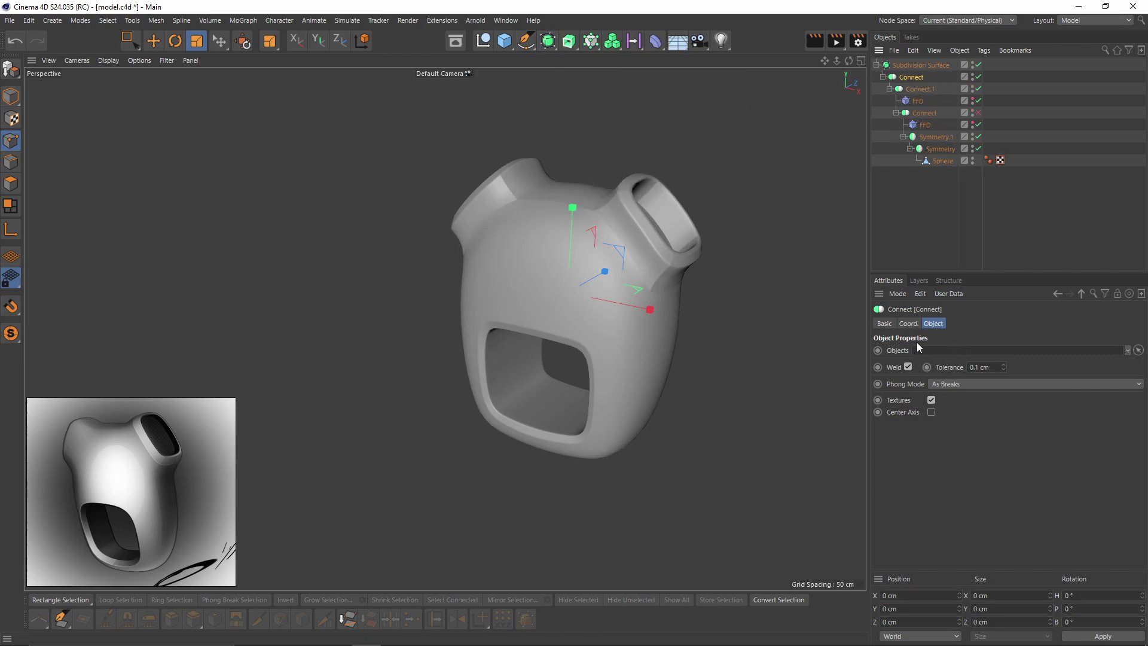
{"action": "left_click", "coordinate": [908, 367]}
{"action": "left_click", "coordinate": [955, 383]}
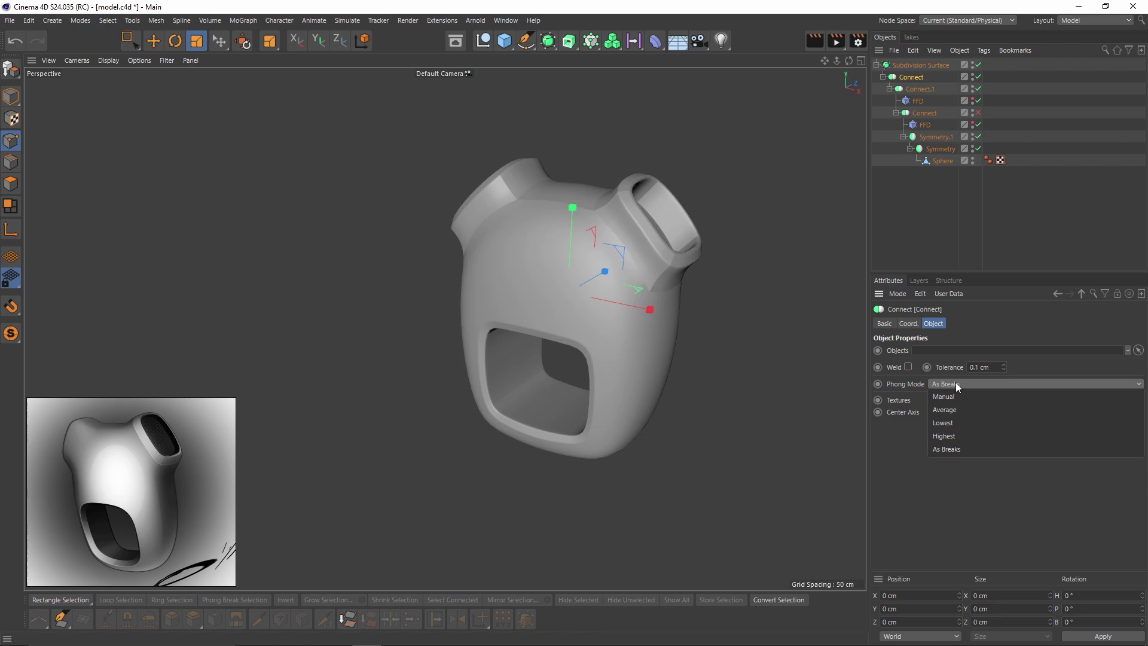
{"action": "left_click", "coordinate": [961, 435]}
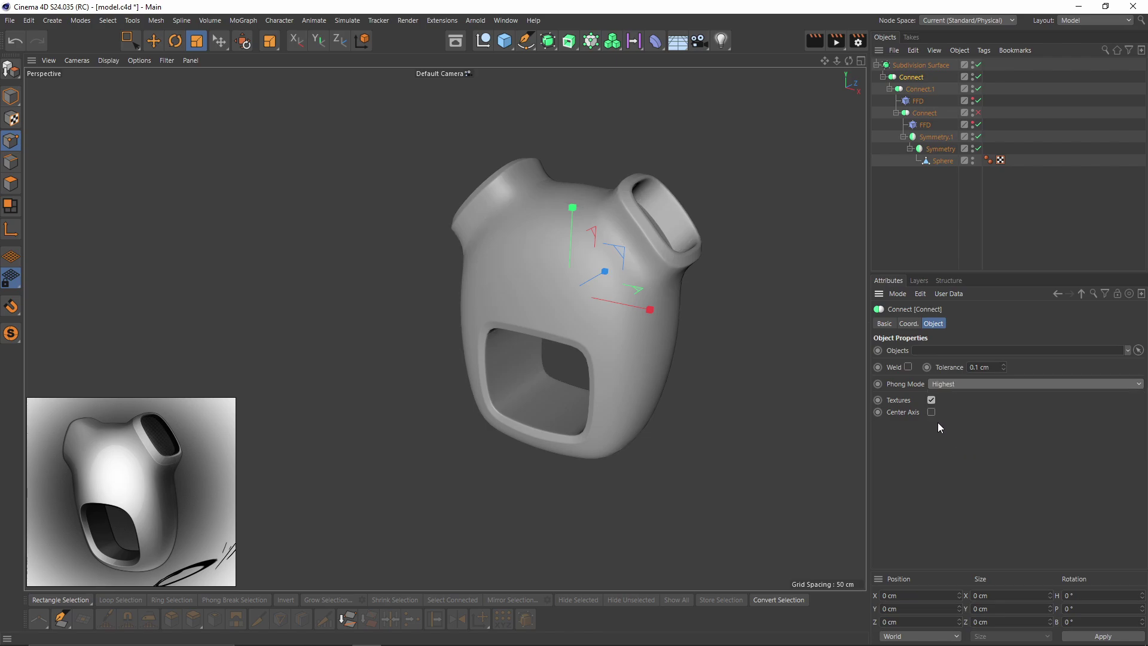
Add a third FFD deformer beneath the outermost Connect, with its cage enclosing the whole model.
{"action": "left_click", "coordinate": [660, 44]}
{"action": "left_click", "coordinate": [947, 80], "text": "shift"}
{"action": "left_click_drag", "start_coordinate": [599, 288], "coordinate": [707, 234], "text": "alt"}
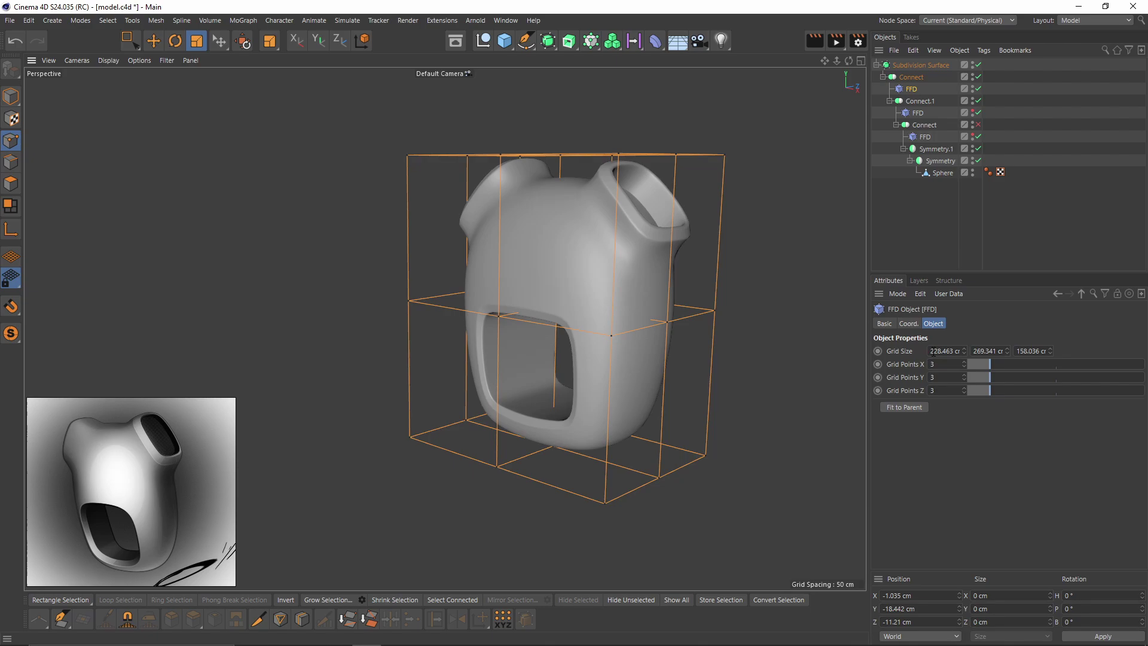
In the right view, move the front and back point columns of the third FFD's cage inward, the front to about Z -78 cm.
{"action": "left_click_drag", "start_coordinate": [794, 353], "coordinate": [592, 333], "text": "alt"}
{"action": "left_click_drag", "start_coordinate": [697, 340], "coordinate": [568, 315], "text": "alt"}
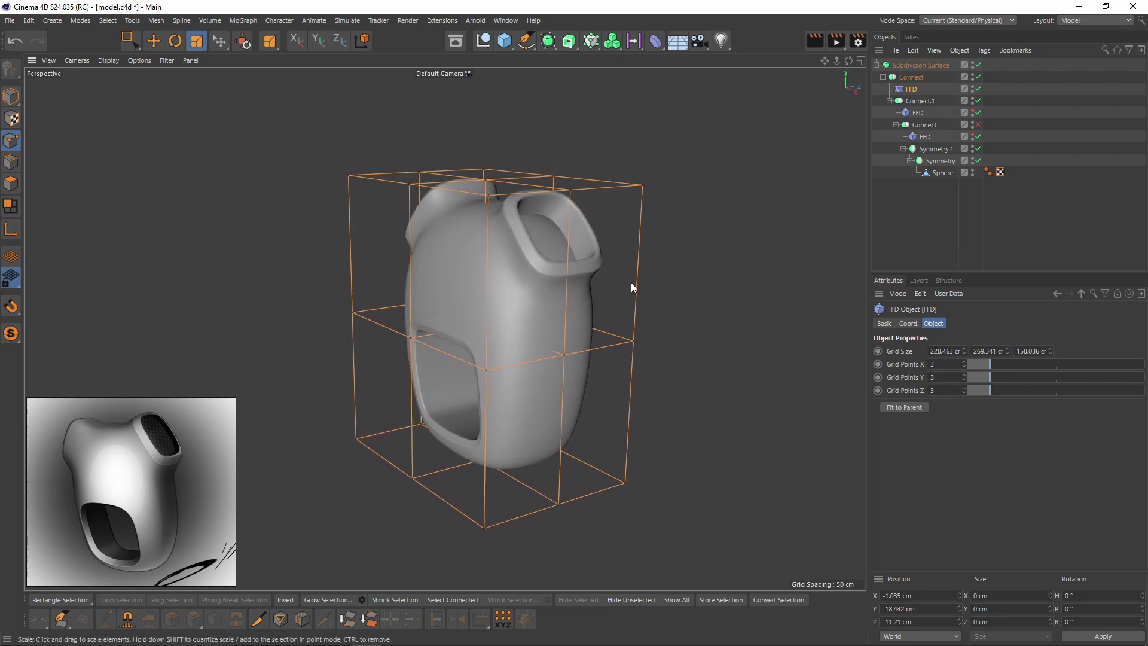
{"action": "key", "text": "ctrl+a"}
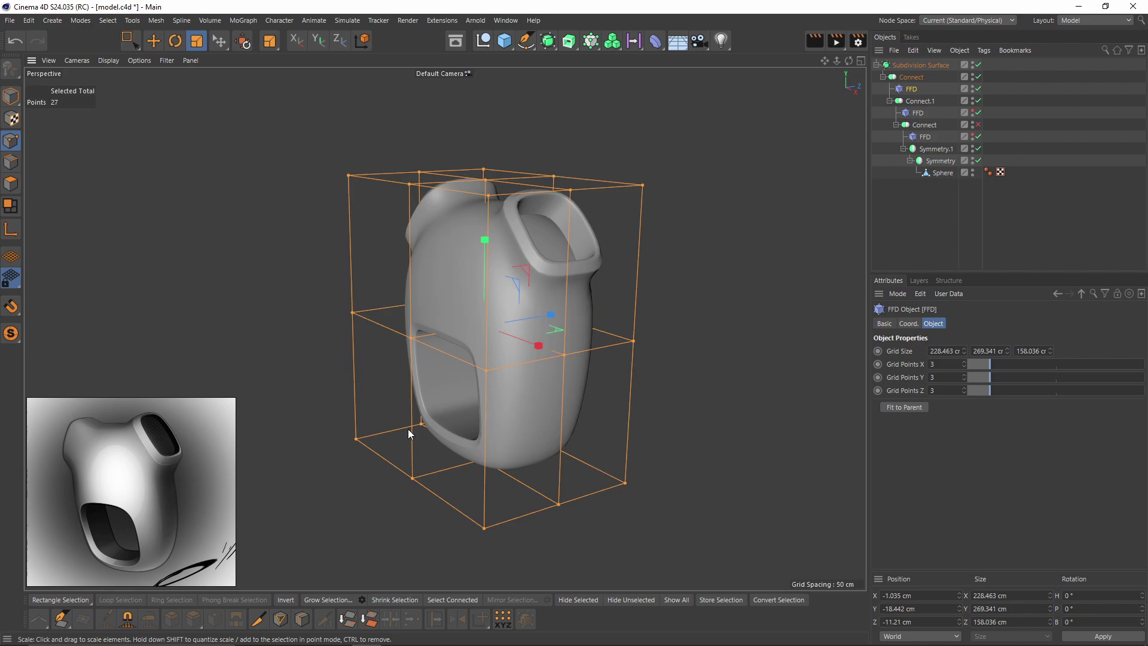
{"action": "middle_click", "coordinate": [335, 409]}
{"action": "middle_click", "coordinate": [343, 433]}
{"action": "key", "text": "0"}
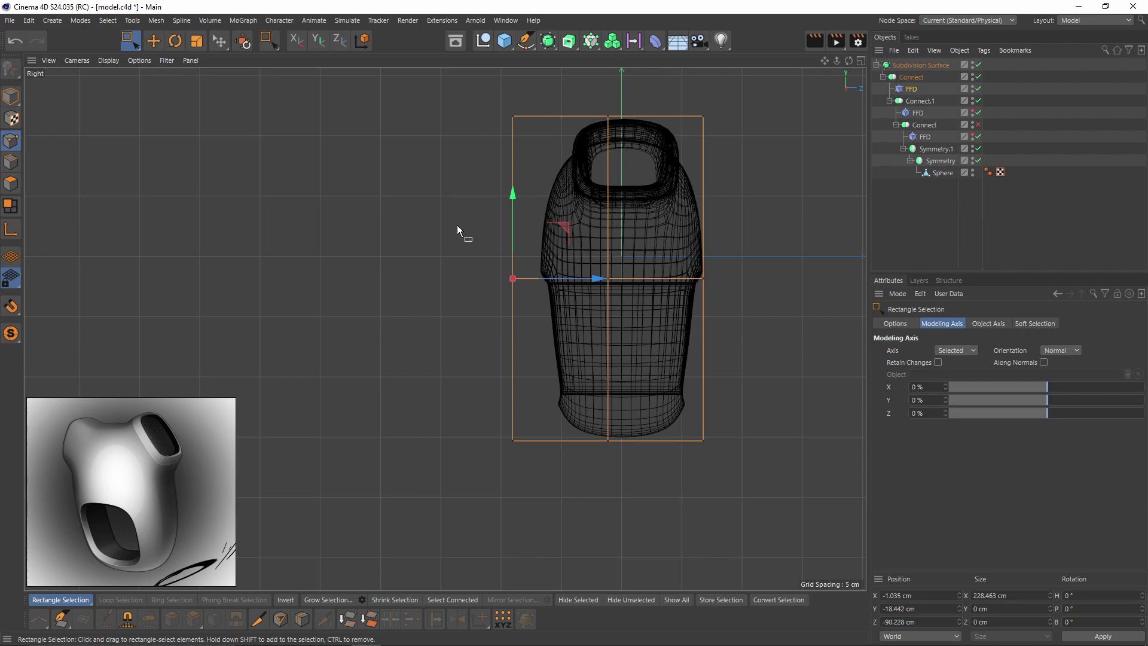
{"action": "left_click_drag", "start_coordinate": [429, 85], "coordinate": [564, 482]}
{"action": "left_click_drag", "start_coordinate": [587, 280], "coordinate": [602, 284]}
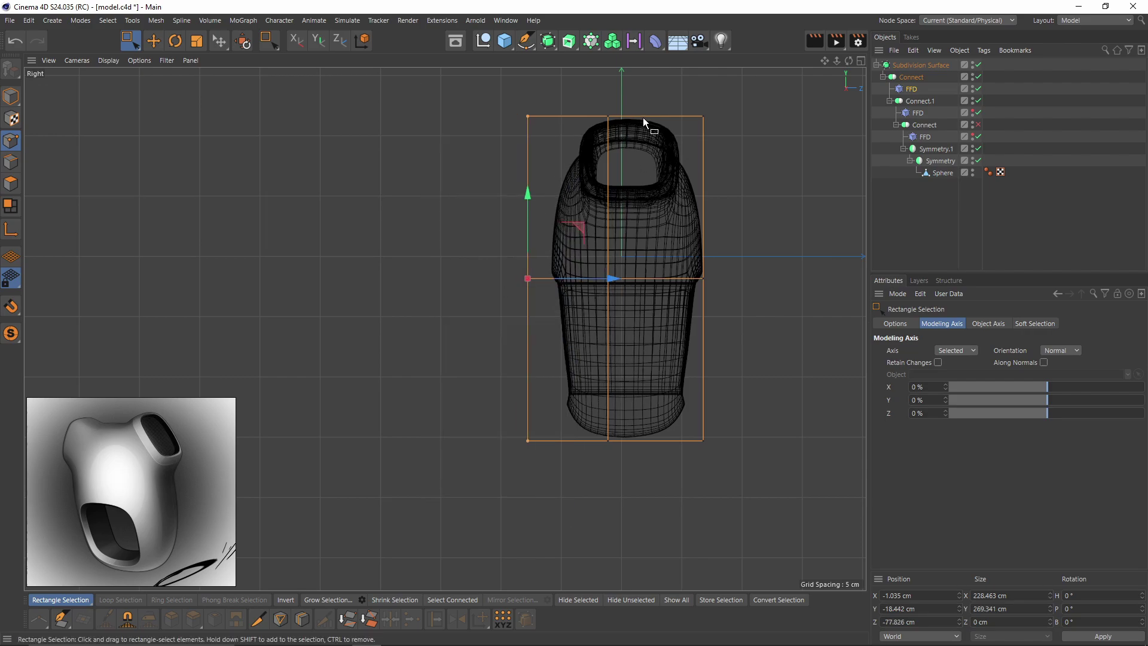
{"action": "left_click_drag", "start_coordinate": [645, 77], "coordinate": [768, 469]}
{"action": "left_click_drag", "start_coordinate": [783, 278], "coordinate": [768, 279]}
{"action": "middle_click", "coordinate": [753, 281]}
Widen the top row of cage points to a depth of about 139 cm.
{"action": "middle_click", "coordinate": [422, 243]}
{"action": "left_click_drag", "start_coordinate": [422, 243], "coordinate": [455, 241], "text": "alt"}
{"action": "left_click_drag", "start_coordinate": [342, 112], "coordinate": [747, 280]}
{"action": "key", "text": "t"}
{"action": "left_click_drag", "start_coordinate": [604, 194], "coordinate": [607, 197]}
Scale the middle row of cage points to a depth of about 136 cm.
{"action": "left_click_drag", "start_coordinate": [556, 335], "coordinate": [565, 293], "text": "alt"}
{"action": "left_click_drag", "start_coordinate": [427, 445], "coordinate": [621, 472]}
{"action": "left_click_drag", "start_coordinate": [532, 317], "coordinate": [537, 346], "text": "alt"}
{"action": "left_click_drag", "start_coordinate": [418, 263], "coordinate": [679, 326]}
{"action": "left_click_drag", "start_coordinate": [612, 295], "coordinate": [617, 296]}
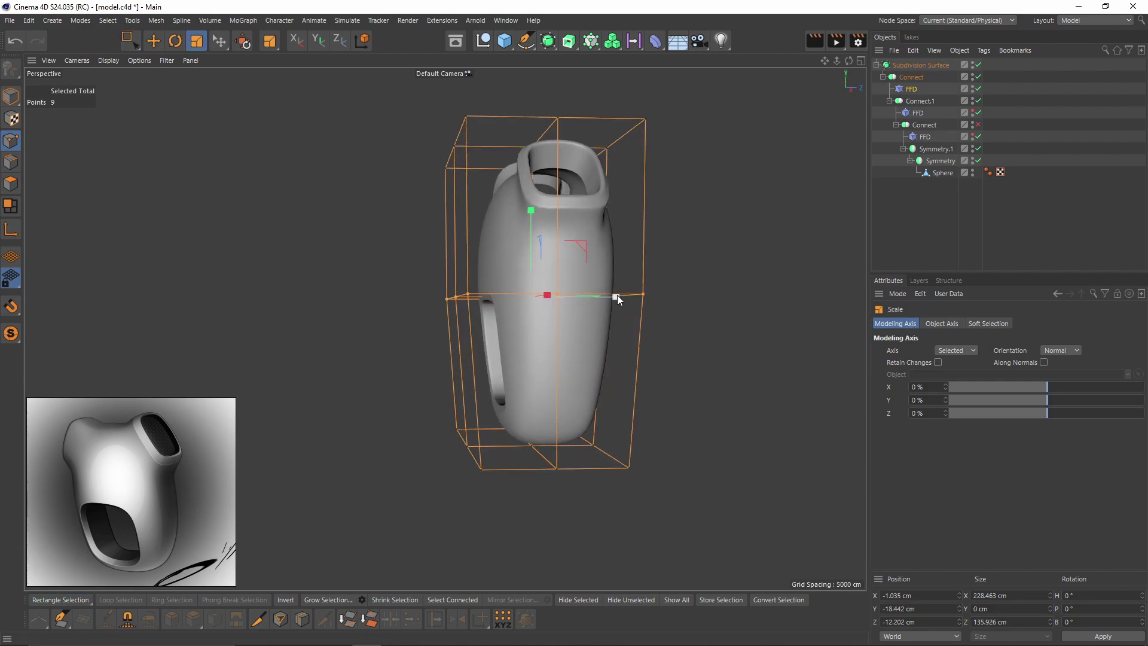
Try to narrow the cage by moving its right and left point columns inward separately.
{"action": "left_click_drag", "start_coordinate": [454, 275], "coordinate": [651, 310], "text": "alt"}
{"action": "key", "text": "0"}
{"action": "left_click_drag", "start_coordinate": [620, 108], "coordinate": [764, 541]}
{"action": "left_click_drag", "start_coordinate": [761, 315], "coordinate": [740, 306]}
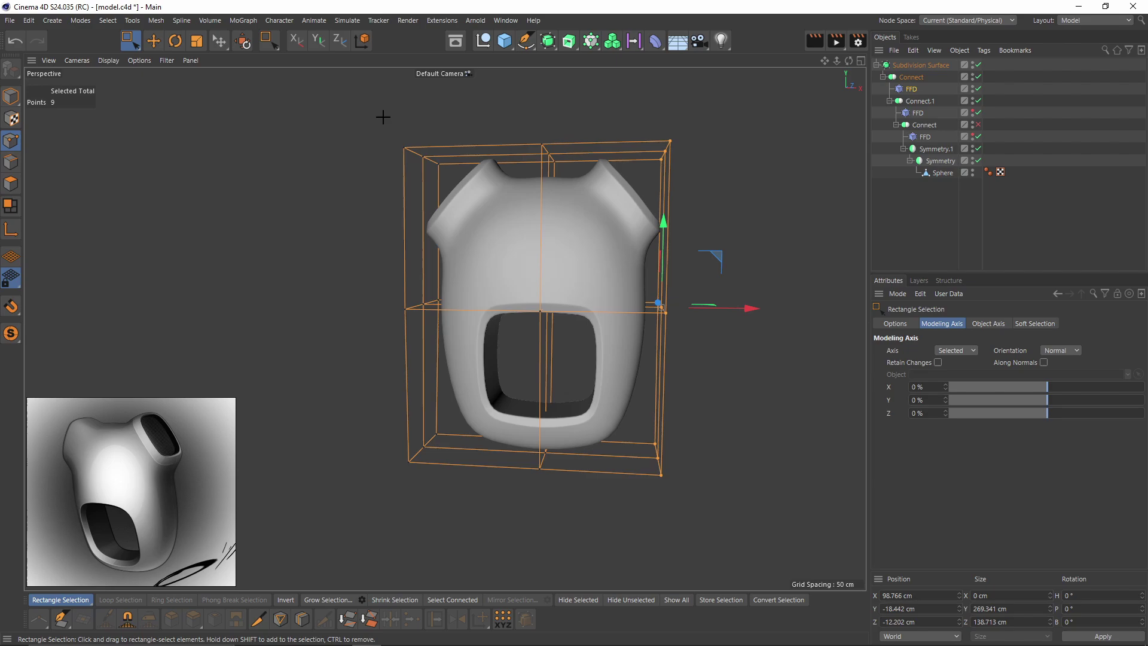
{"action": "left_click_drag", "start_coordinate": [383, 115], "coordinate": [473, 550]}
{"action": "left_click_drag", "start_coordinate": [510, 300], "coordinate": [575, 313]}
{"action": "left_click_drag", "start_coordinate": [516, 306], "coordinate": [509, 309]}
{"action": "key", "text": "ctrl+z"}
{"action": "key", "text": "ctrl+z"}
{"action": "key", "text": "ctrl+z"}
{"action": "key", "text": "ctrl+z"}
{"action": "key", "text": "ctrl+z"}
Scale the two outer point columns together to a width of about 219 cm and hide the third FFD's cage.
{"action": "key", "text": "t"}
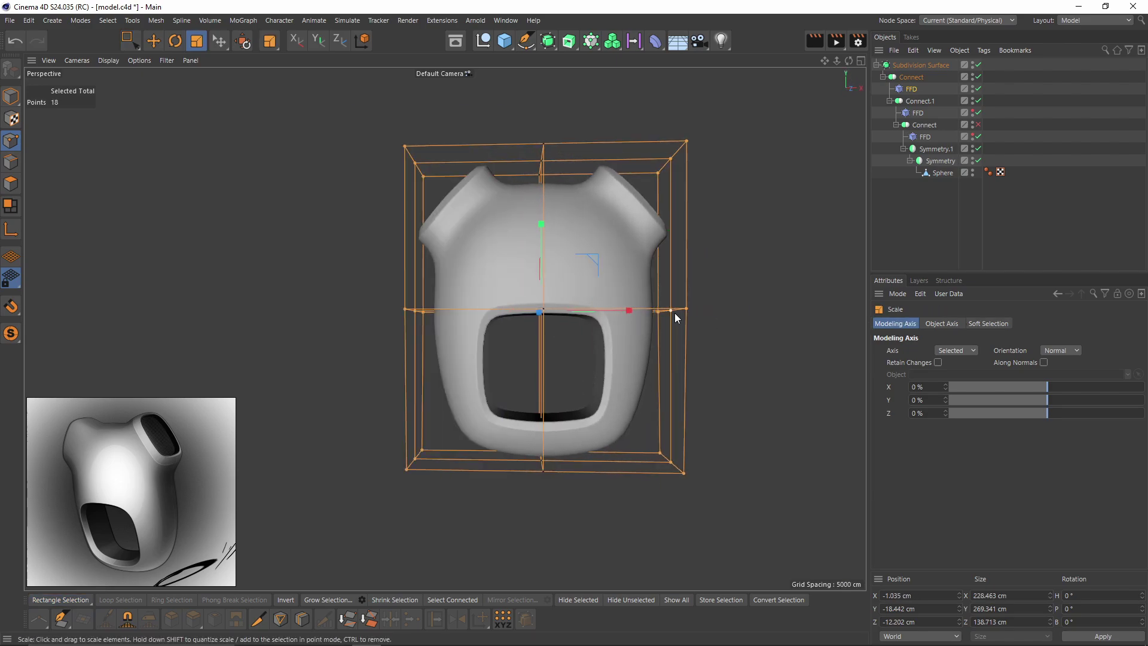
{"action": "left_click_drag", "start_coordinate": [629, 306], "coordinate": [619, 303]}
{"action": "left_click_drag", "start_coordinate": [618, 277], "coordinate": [570, 242], "text": "alt"}
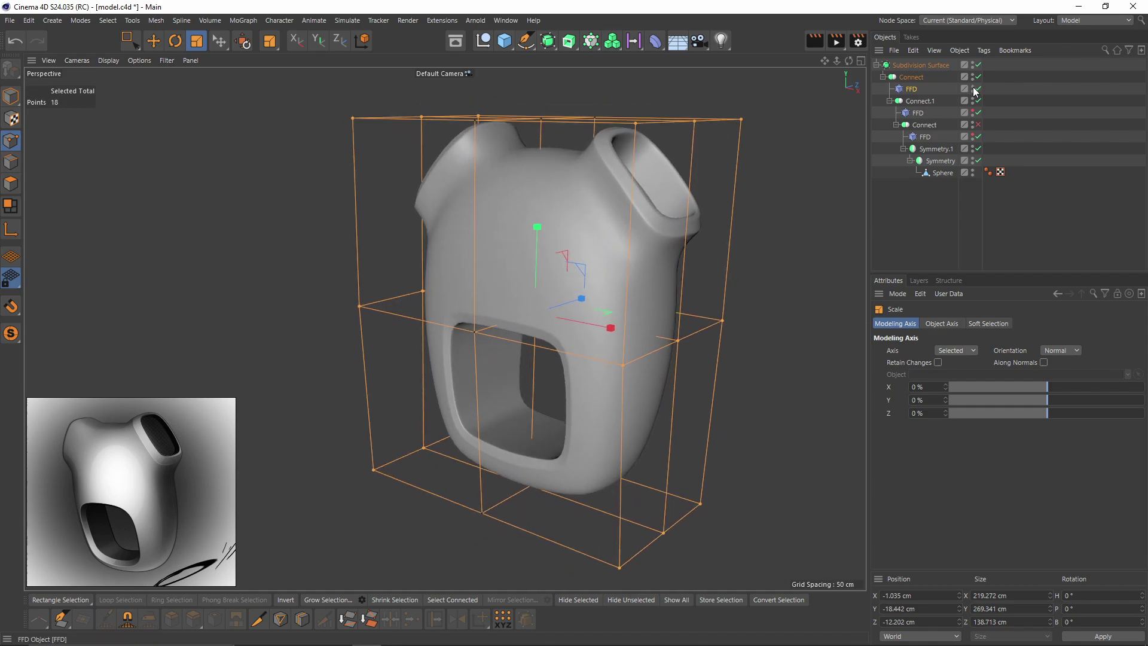
{"action": "left_click", "coordinate": [973, 87]}
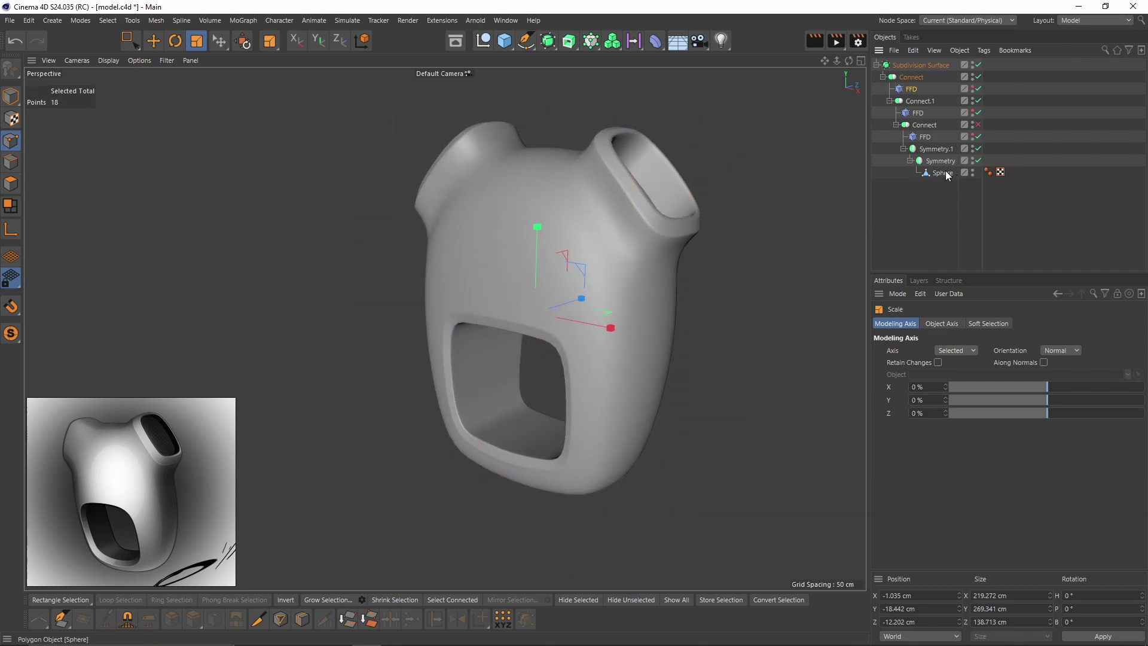
Move two Sphere edges in front of the upper-right tubular opening slightly forward, with the modeling axis orientation set to World.
{"action": "left_click", "coordinate": [942, 173]}
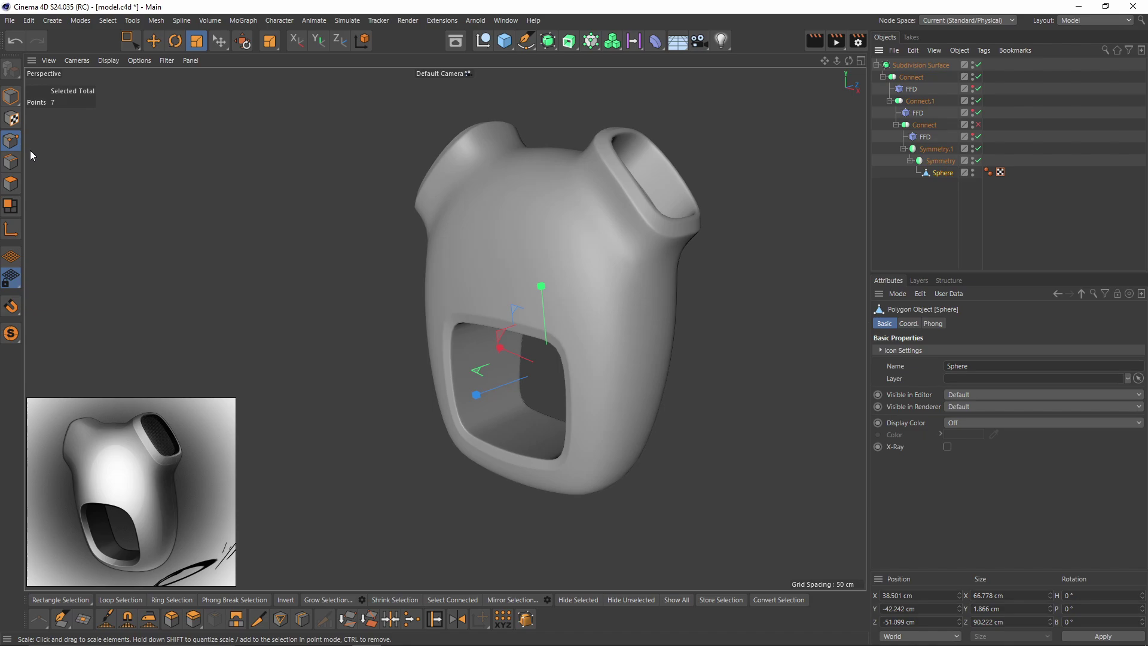
{"action": "left_click", "coordinate": [11, 162]}
{"action": "key", "text": "e"}
{"action": "left_click", "coordinate": [598, 200]}
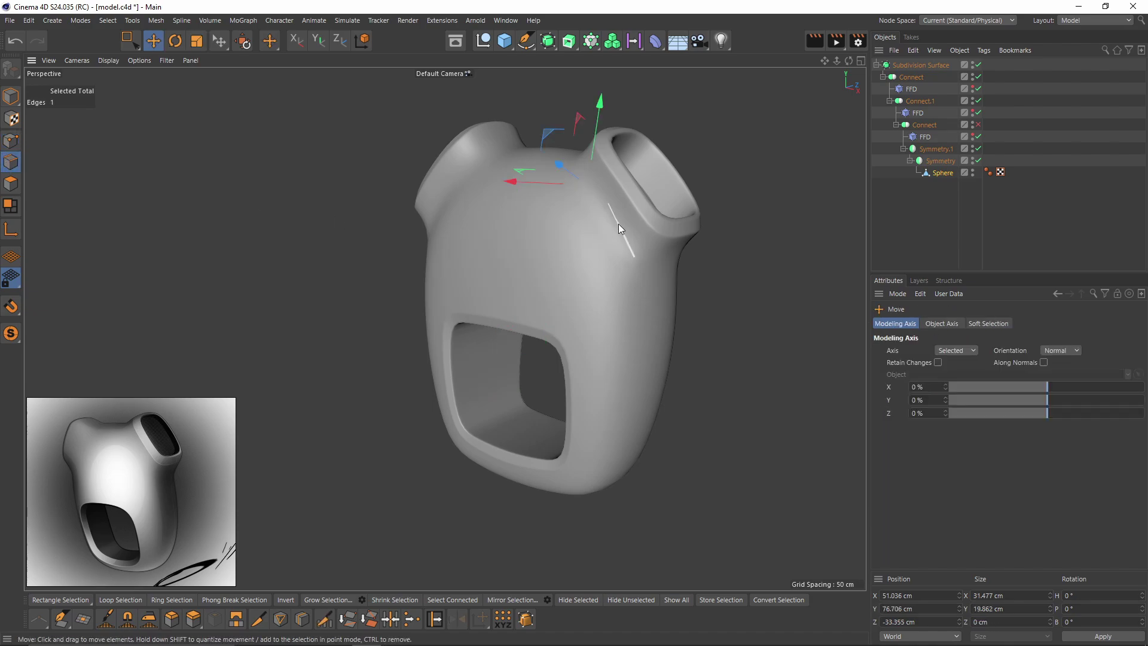
{"action": "left_click", "coordinate": [630, 232], "text": "shift"}
{"action": "left_click_drag", "start_coordinate": [630, 231], "coordinate": [583, 242], "text": "alt"}
{"action": "scroll", "coordinate": [590, 211], "scroll_direction": "up", "scroll_amount": 3}
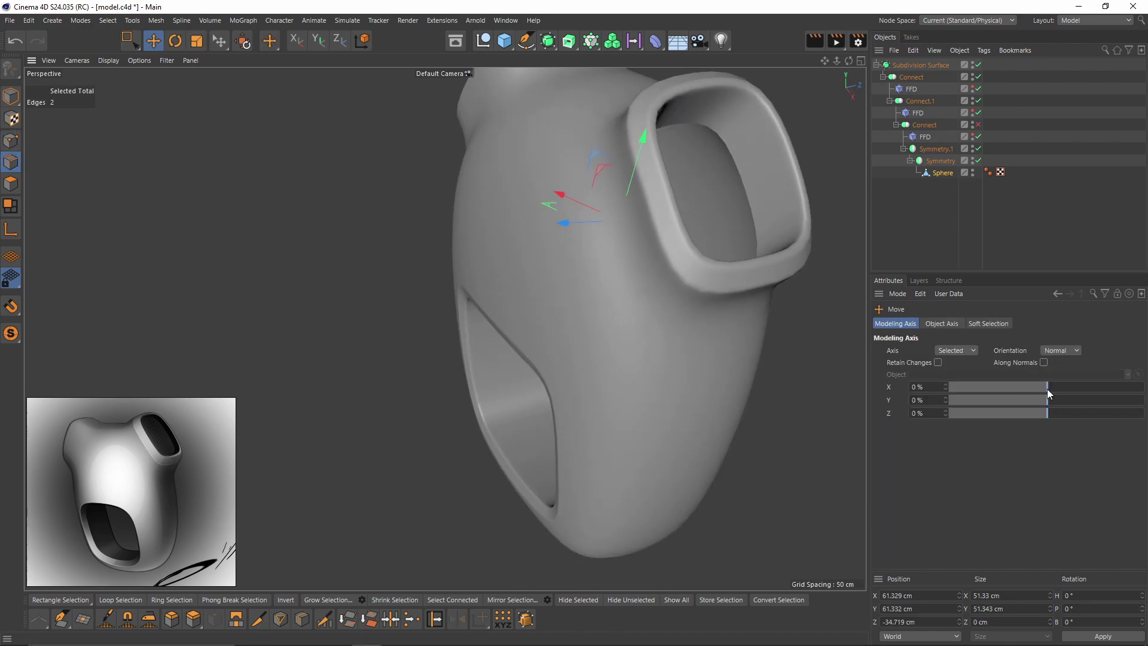
{"action": "left_click", "coordinate": [1058, 351]}
{"action": "left_click", "coordinate": [1057, 375]}
{"action": "left_click_drag", "start_coordinate": [694, 206], "coordinate": [687, 208]}
{"action": "left_click_drag", "start_coordinate": [443, 327], "coordinate": [458, 289], "text": "alt"}
{"action": "right_click_drag", "start_coordinate": [458, 288], "coordinate": [447, 334], "text": "alt"}
{"action": "left_click_drag", "start_coordinate": [447, 334], "coordinate": [581, 254], "text": "alt"}
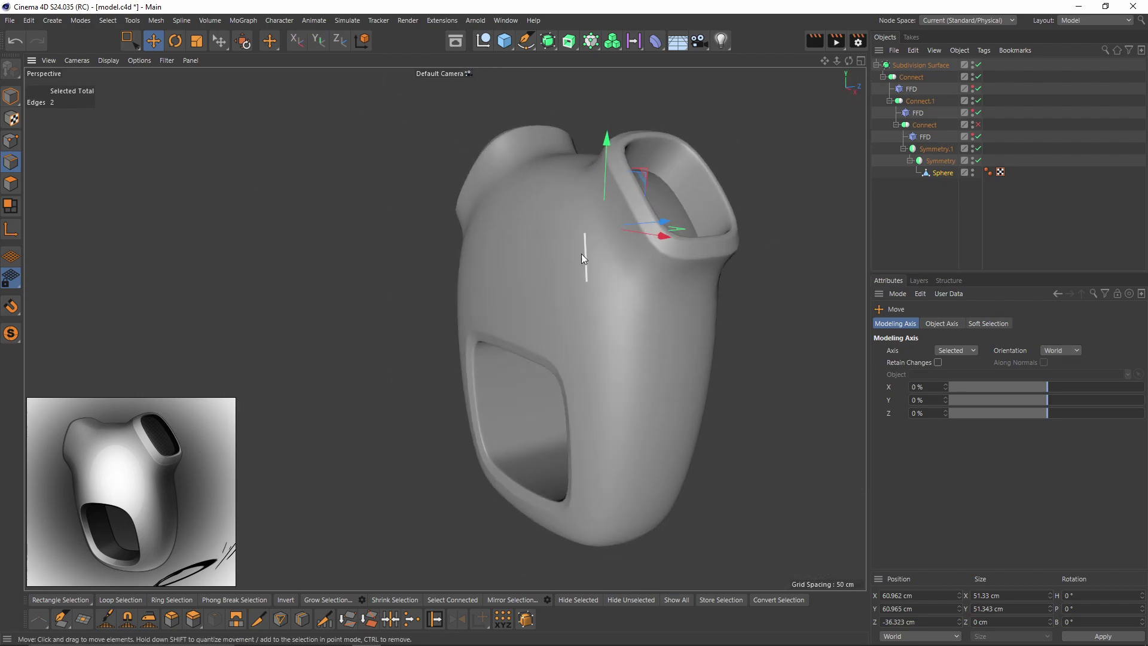
Show the third FFD's cage again and shift its top row of points slightly toward the front.
{"action": "left_click", "coordinate": [973, 87]}
{"action": "left_click_drag", "start_coordinate": [621, 206], "coordinate": [520, 221], "text": "alt"}
{"action": "left_click", "coordinate": [10, 140]}
{"action": "left_click", "coordinate": [130, 41]}
{"action": "left_click", "coordinate": [910, 77]}
{"action": "left_click_drag", "start_coordinate": [572, 177], "coordinate": [525, 203], "text": "alt"}
{"action": "left_click", "coordinate": [911, 89]}
{"action": "left_click_drag", "start_coordinate": [347, 110], "coordinate": [750, 224]}
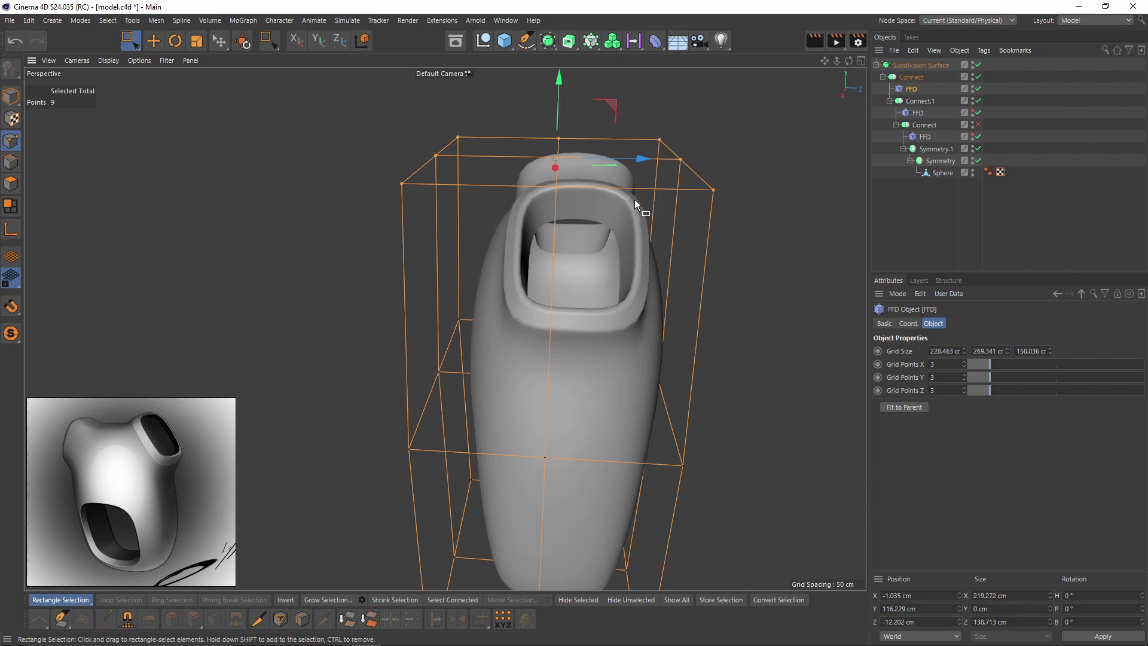
{"action": "left_click_drag", "start_coordinate": [643, 159], "coordinate": [631, 162]}
Adjust the height of the cage's middle row of points to about Y -18.5 cm.
{"action": "left_click_drag", "start_coordinate": [496, 299], "coordinate": [644, 274], "text": "alt"}
{"action": "right_click_drag", "start_coordinate": [645, 275], "coordinate": [450, 323], "text": "alt"}
{"action": "left_click_drag", "start_coordinate": [387, 289], "coordinate": [797, 380]}
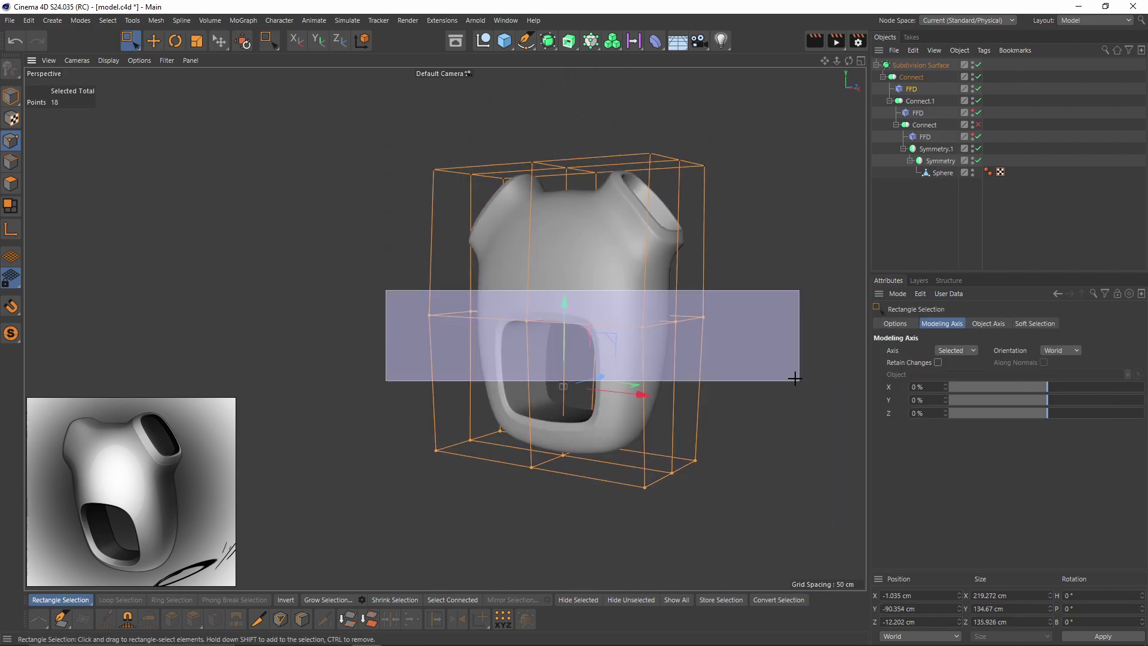
{"action": "left_click_drag", "start_coordinate": [568, 222], "coordinate": [568, 225]}
{"action": "mouse_move", "coordinate": [646, 257]}
{"action": "left_mouse_down", "text": "alt"}
{"action": "mouse_move", "coordinate": [464, 268]}
{"action": "mouse_move", "coordinate": [514, 293]}
{"action": "left_mouse_up", "text": "alt"}
{"action": "right_click_drag", "start_coordinate": [514, 293], "coordinate": [603, 251], "text": "alt"}
Set the viewport to shaded display with mesh lines and hide the third FFD's cage.
{"action": "left_click", "coordinate": [109, 61]}
{"action": "left_click", "coordinate": [147, 93]}
{"action": "left_click", "coordinate": [108, 60]}
{"action": "left_click", "coordinate": [125, 202]}
{"action": "left_click_drag", "start_coordinate": [479, 281], "coordinate": [646, 275], "text": "alt"}
{"action": "right_click_drag", "start_coordinate": [645, 275], "coordinate": [538, 299], "text": "alt"}
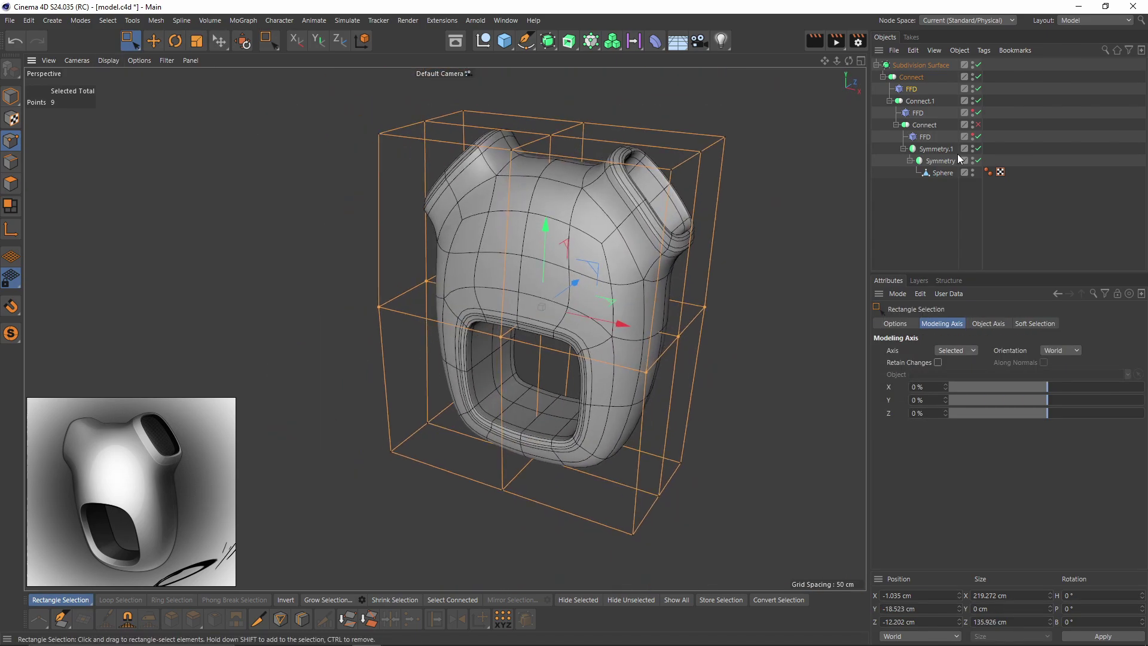
{"action": "left_click", "coordinate": [972, 75]}
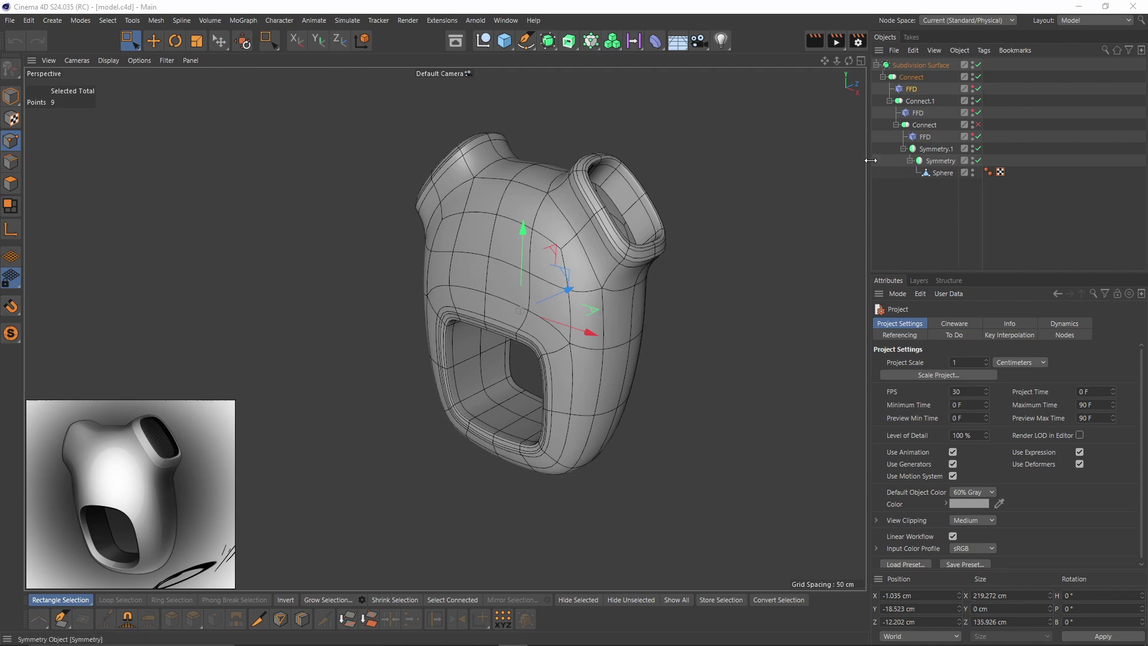
Add a Smoothing deformer above the FFD inside the outermost Connect and set its Strength to 7%.
{"action": "left_click", "coordinate": [656, 42]}
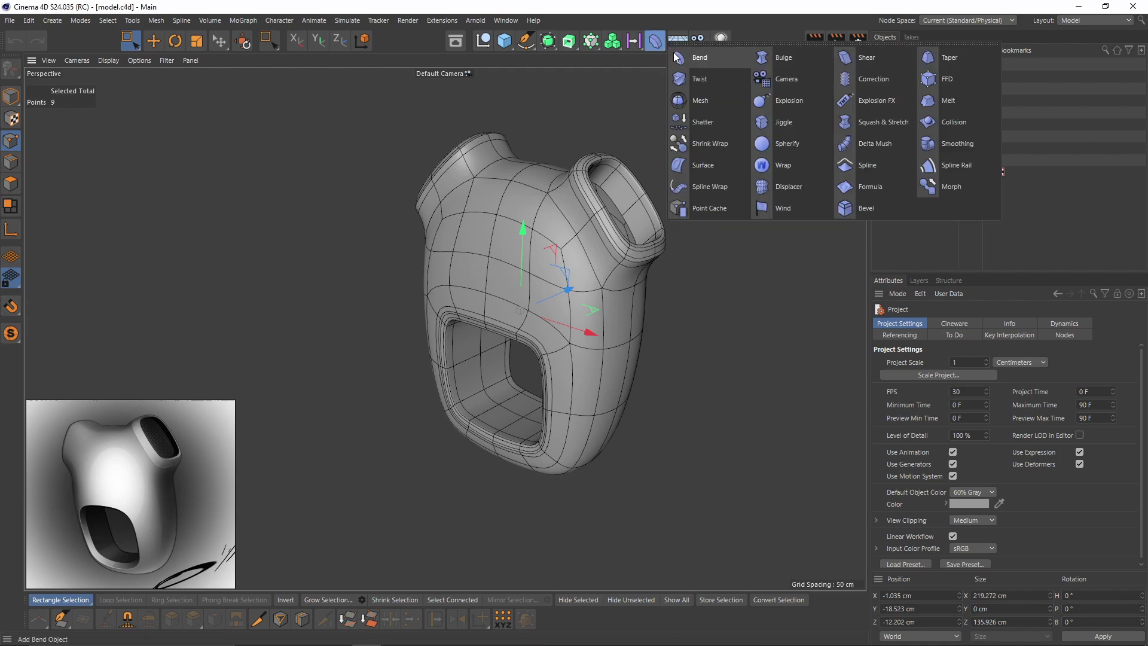
{"action": "left_click", "coordinate": [951, 144]}
{"action": "left_click_drag", "start_coordinate": [920, 97], "coordinate": [915, 96]}
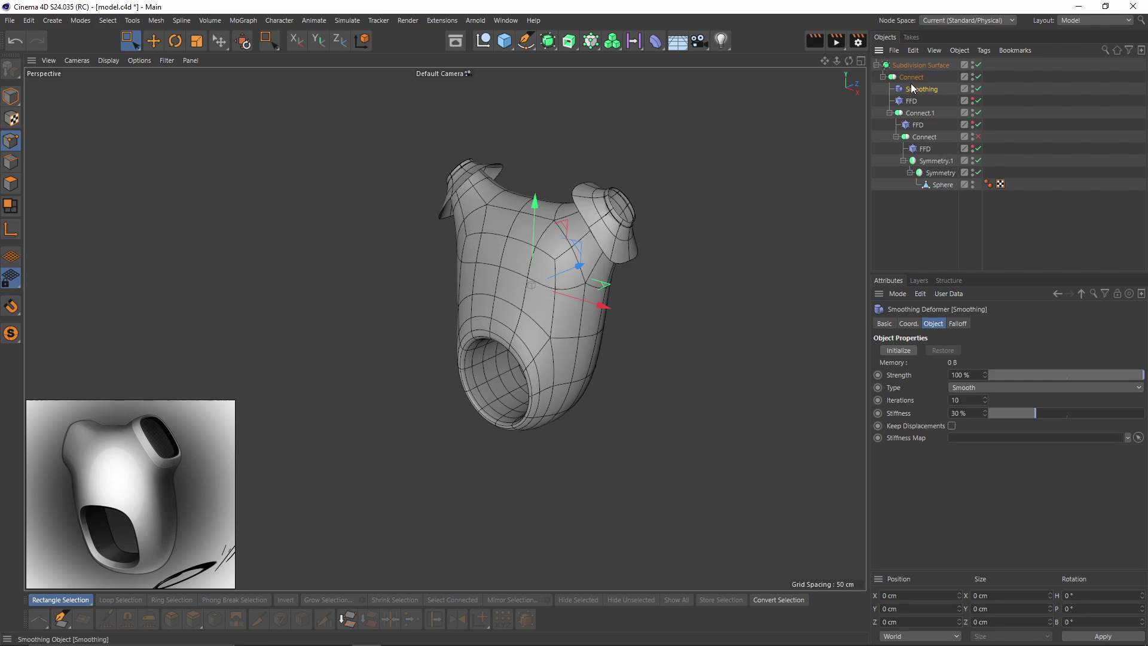
{"action": "mouse_move", "coordinate": [1020, 376]}
{"action": "left_mouse_down"}
{"action": "mouse_move", "coordinate": [991, 382]}
{"action": "mouse_move", "coordinate": [998, 375]}
{"action": "left_mouse_up"}
{"action": "left_click", "coordinate": [985, 372]}
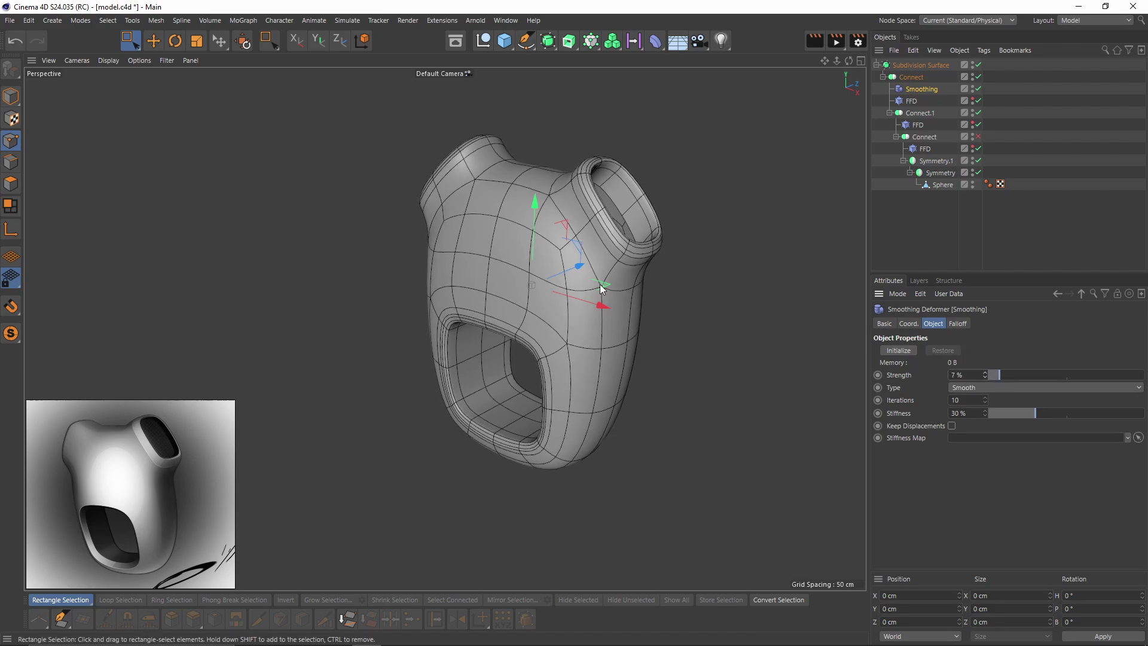
Deselect the Smoothing deformer and return the viewport to shaded display without lines to inspect the surface.
{"action": "left_click", "coordinate": [992, 207]}
{"action": "key", "text": "n"}
{"action": "key", "text": "a"}
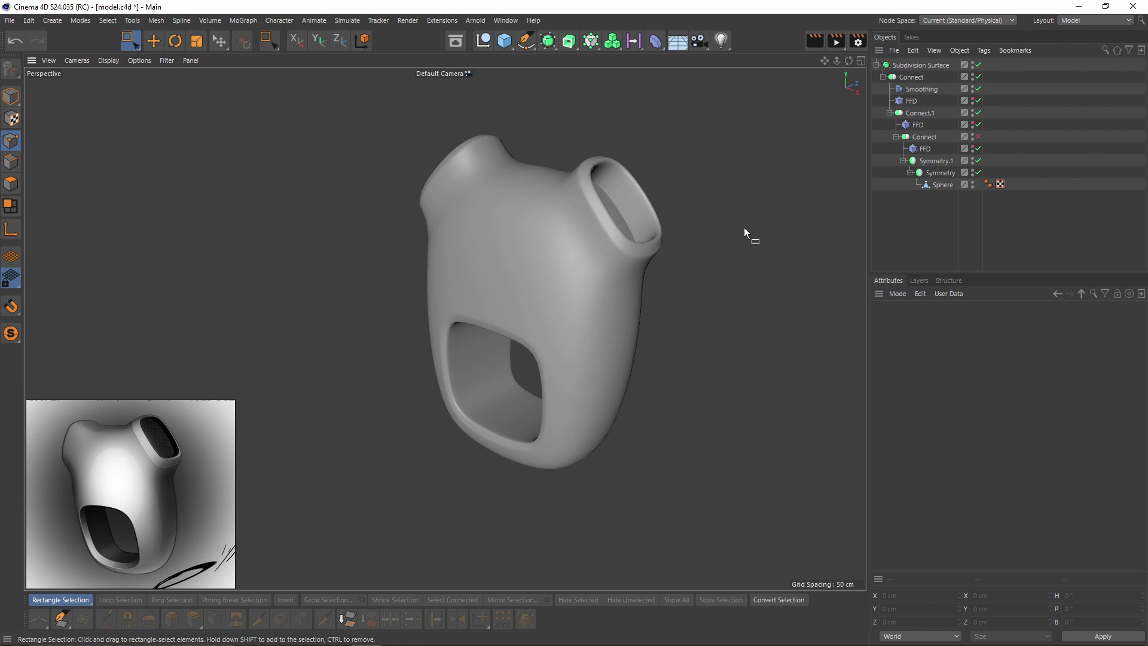
{"action": "scroll", "coordinate": [537, 347], "scroll_direction": "up", "scroll_amount": 5}
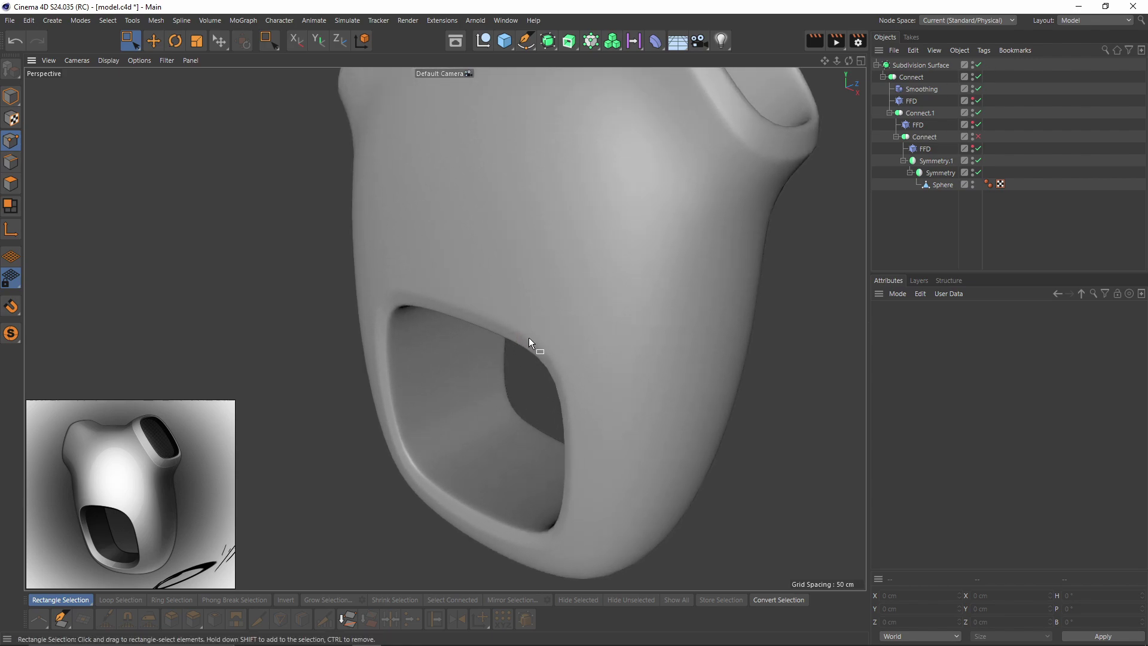
{"action": "left_click_drag", "start_coordinate": [528, 337], "coordinate": [603, 281], "text": "alt"}
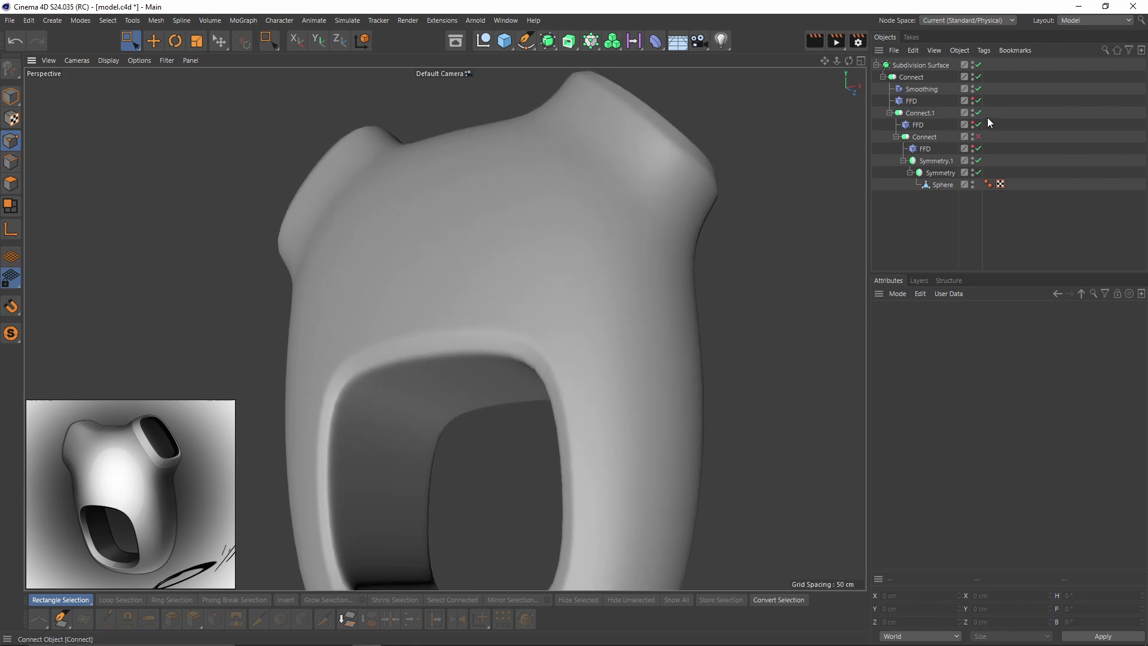
Turn off the Subdivision Surface and every generator and deformer beneath it, and ready the Sphere's edges for Edge Slide.
{"action": "left_click_drag", "start_coordinate": [980, 63], "coordinate": [979, 174]}
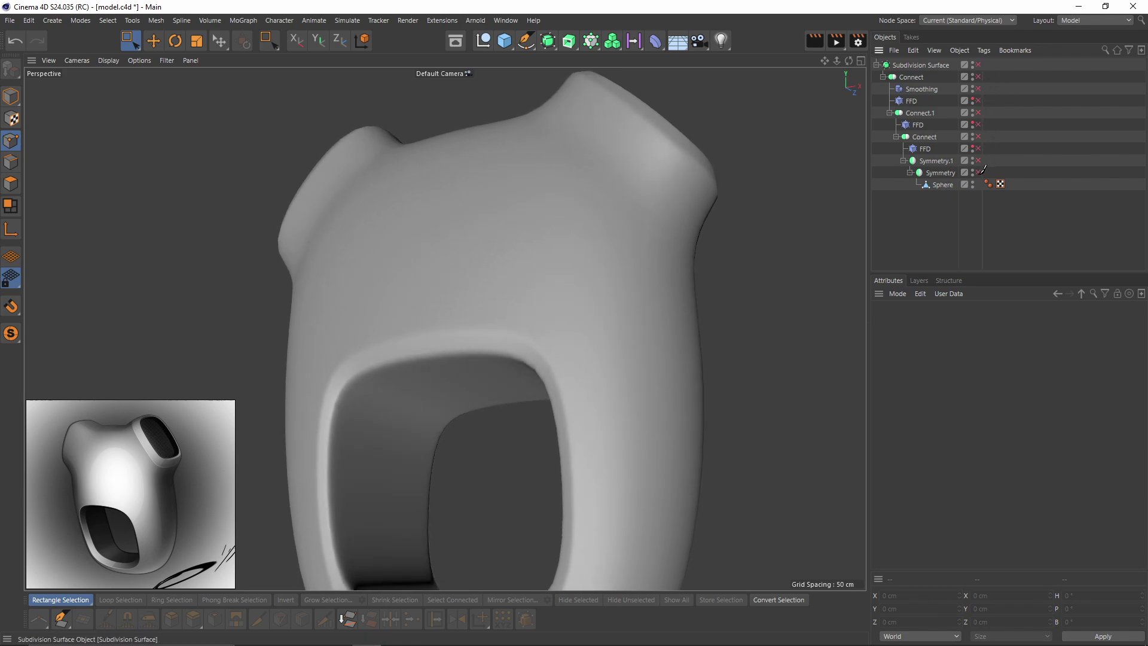
{"action": "left_click", "coordinate": [941, 184]}
{"action": "scroll", "coordinate": [597, 278], "scroll_direction": "up", "scroll_amount": 1}
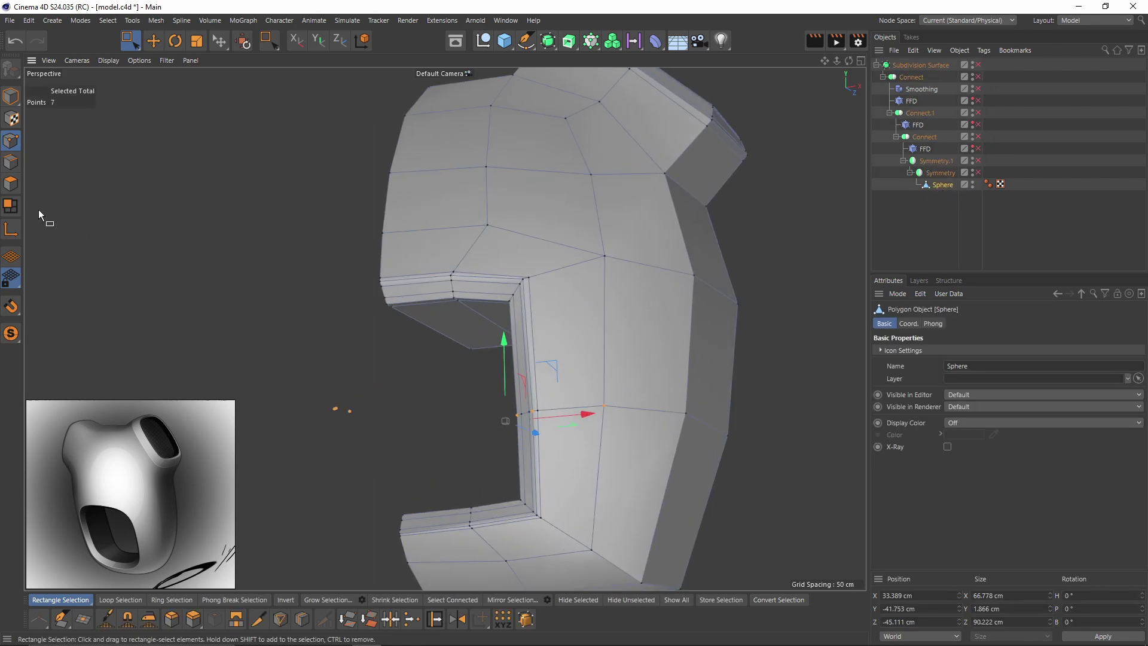
{"action": "left_click", "coordinate": [11, 162]}
{"action": "key", "text": "m"}
{"action": "key", "text": "o"}
{"action": "scroll", "coordinate": [522, 282], "scroll_direction": "up", "scroll_amount": 5}
{"action": "scroll", "coordinate": [544, 293], "scroll_direction": "up", "scroll_amount": 2}
Adjust the edge loops around the rim of the large lower opening with Edge Slide.
{"action": "double_click", "coordinate": [547, 310]}
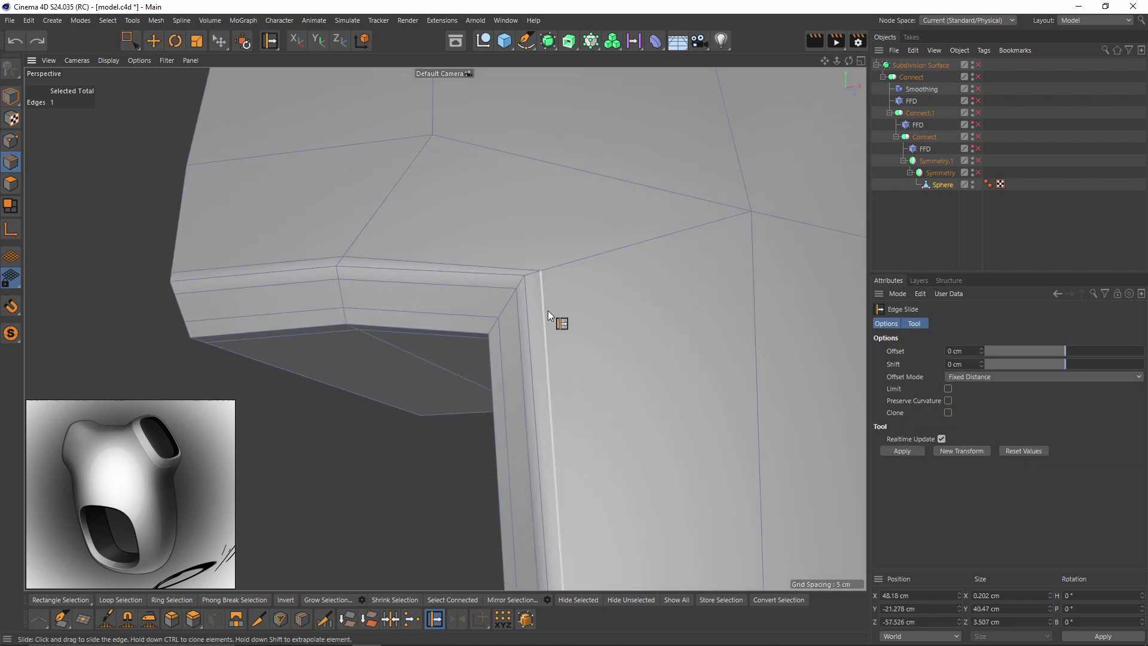
{"action": "key", "text": "ctrl+z"}
{"action": "key", "text": "ctrl+z"}
{"action": "double_click", "coordinate": [545, 323]}
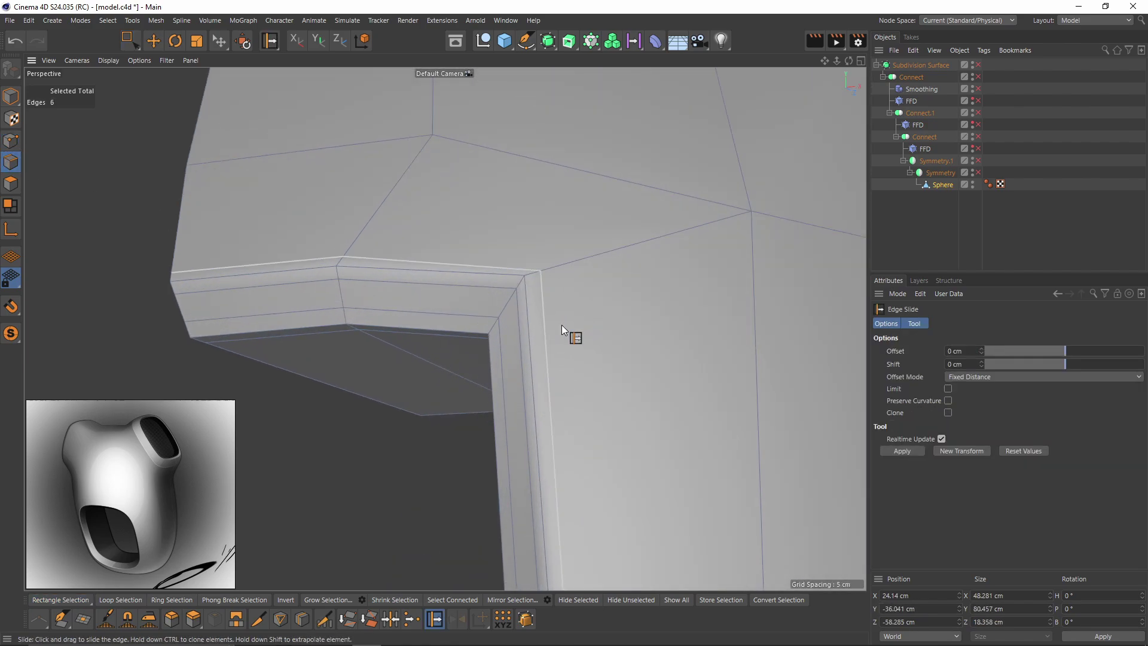
{"action": "left_click_drag", "start_coordinate": [549, 329], "coordinate": [495, 337]}
{"action": "double_click", "coordinate": [520, 332]}
{"action": "double_click", "coordinate": [501, 336]}
Adjust the remaining rim edge loops around the openings with Edge Slide.
{"action": "left_click_drag", "start_coordinate": [473, 360], "coordinate": [592, 208], "text": "alt"}
{"action": "scroll", "coordinate": [569, 327], "scroll_direction": "down", "scroll_amount": 5}
{"action": "scroll", "coordinate": [569, 328], "scroll_direction": "up", "scroll_amount": 4}
{"action": "double_click", "coordinate": [548, 343]}
{"action": "double_click", "coordinate": [589, 264]}
{"action": "double_click", "coordinate": [607, 211]}
Turn the Subdivision Surface and all its nested generators and deformers back on and deselect everything.
{"action": "scroll", "coordinate": [592, 208], "scroll_direction": "down", "scroll_amount": 5}
{"action": "left_click_drag", "start_coordinate": [591, 208], "coordinate": [633, 179], "text": "alt"}
{"action": "left_click_drag", "start_coordinate": [979, 173], "coordinate": [979, 63]}
{"action": "left_click", "coordinate": [1035, 92]}
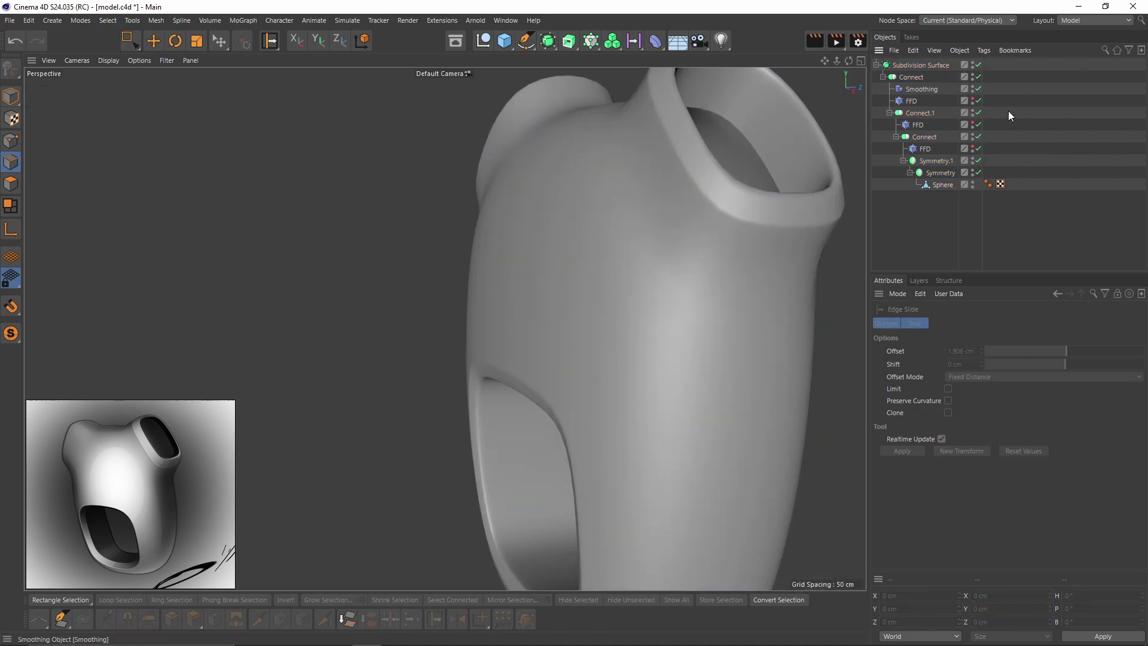
{"action": "scroll", "coordinate": [615, 302], "scroll_direction": "down", "scroll_amount": 4}
{"action": "mouse_move", "coordinate": [615, 303]}
{"action": "left_mouse_down", "text": "alt"}
{"action": "mouse_move", "coordinate": [676, 289]}
{"action": "mouse_move", "coordinate": [708, 227]}
{"action": "mouse_move", "coordinate": [633, 311]}
{"action": "left_mouse_up", "text": "alt"}
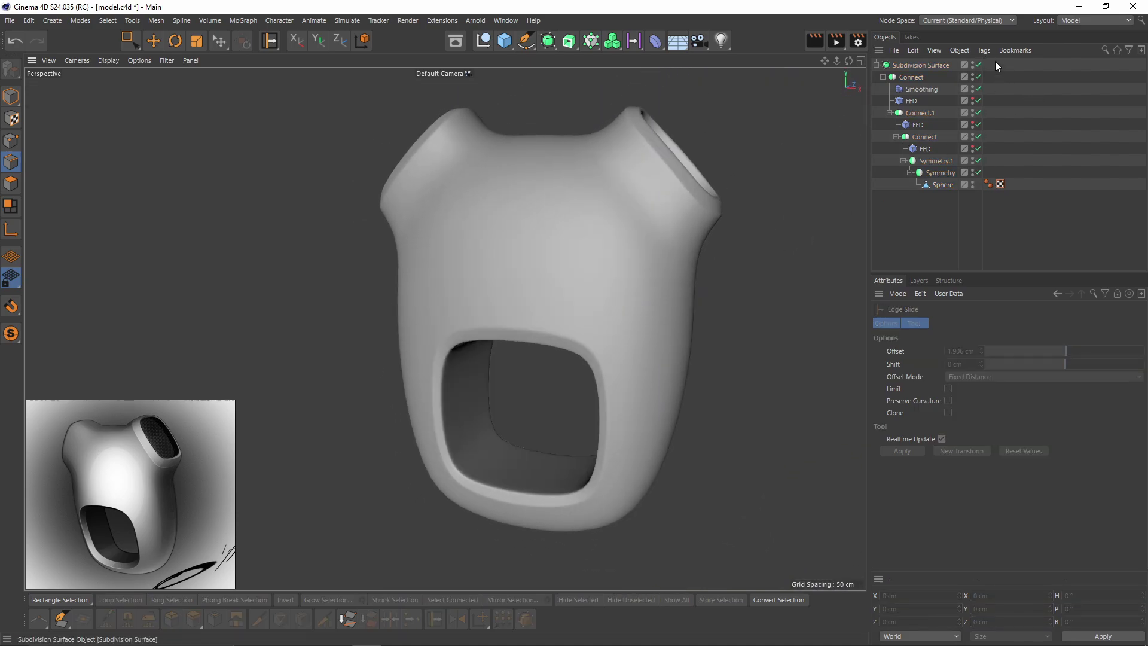
Raise the Subdivision Surface's editor subdivision by one level and save the scene.
{"action": "left_click", "coordinate": [923, 65]}
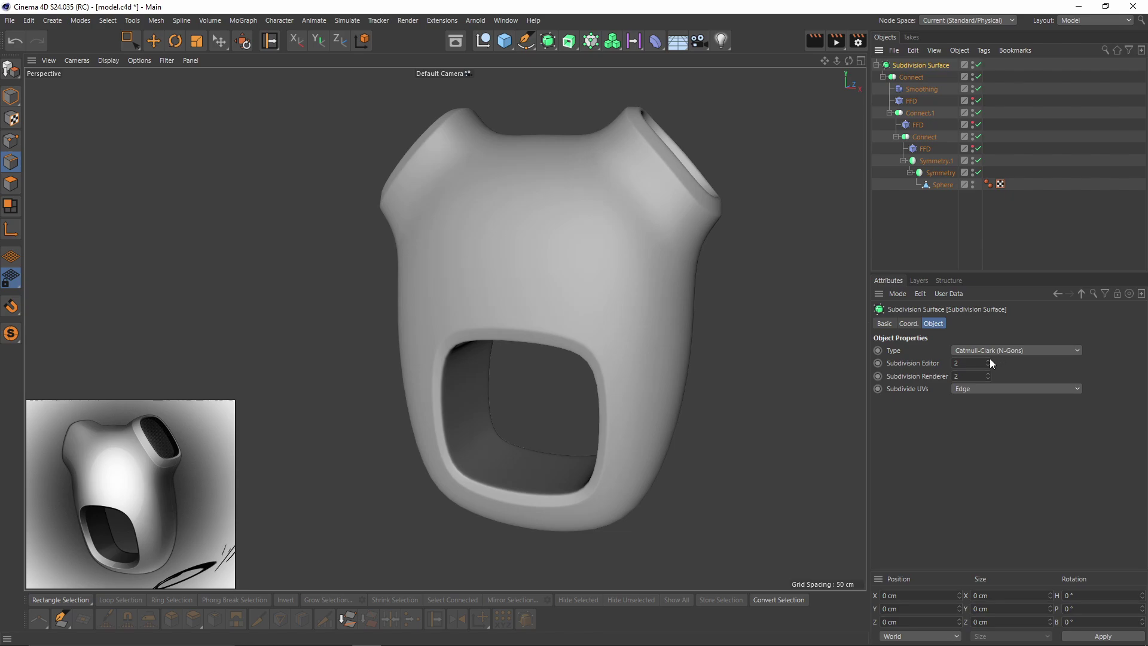
{"action": "left_click", "coordinate": [989, 360]}
{"action": "left_click", "coordinate": [1060, 187]}
{"action": "left_click_drag", "start_coordinate": [729, 242], "coordinate": [508, 314], "text": "alt"}
{"action": "key", "text": "ctrl+s"}
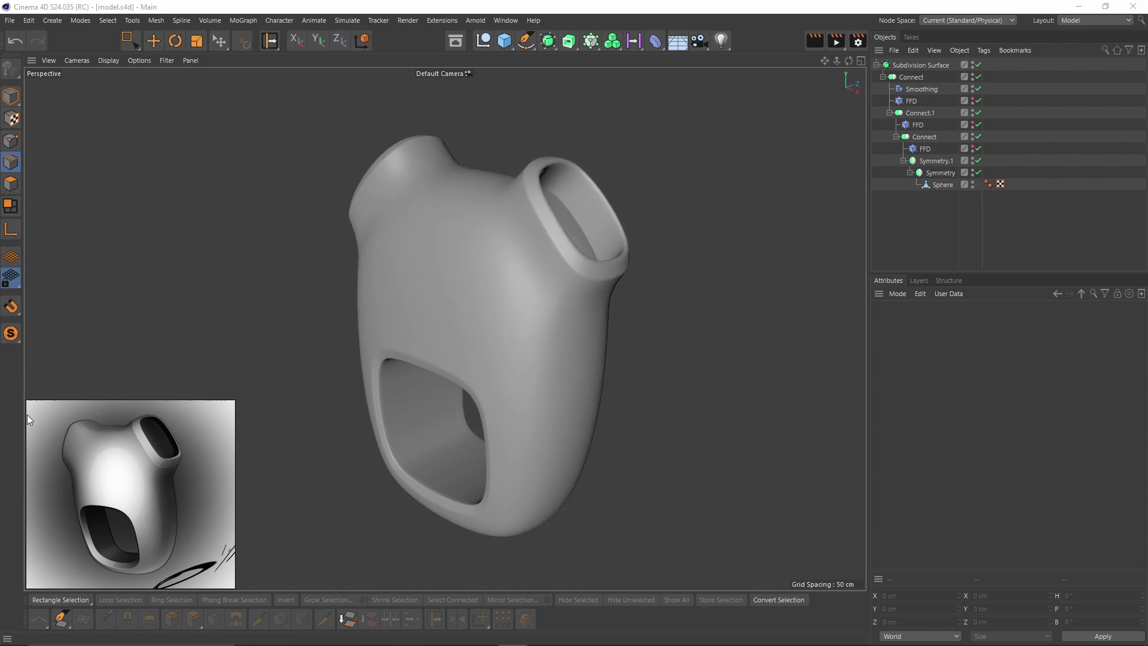
Switch the interface to the Standard layout and move the reference image up, clear of the timeline and materials.
{"action": "left_click", "coordinate": [1080, 20]}
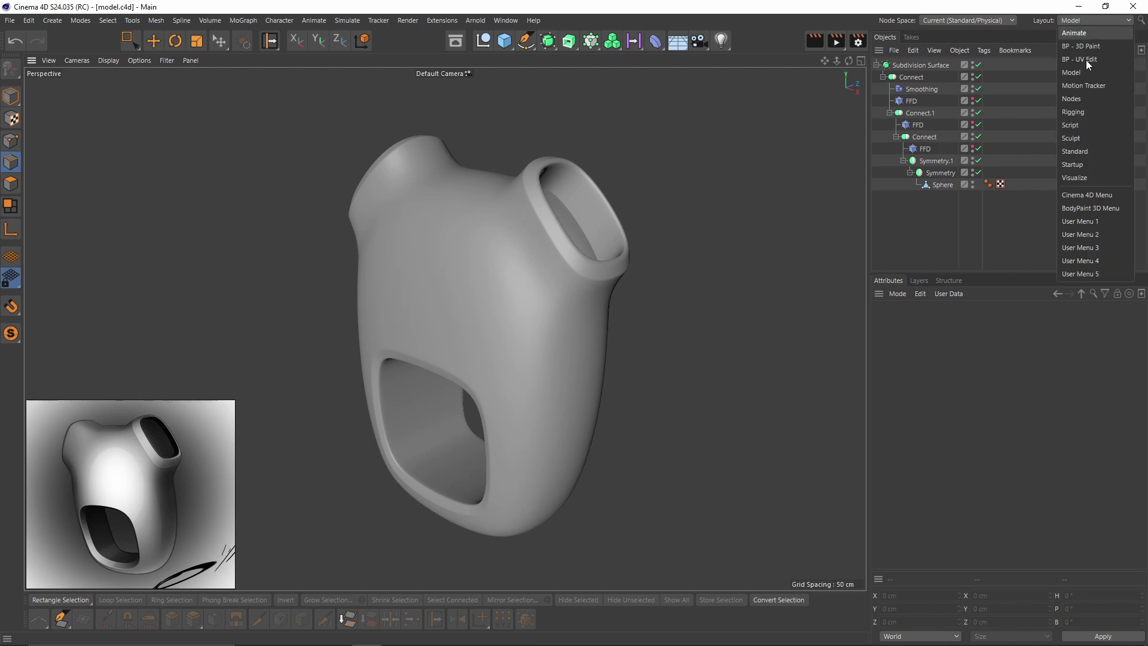
{"action": "left_click", "coordinate": [1088, 152]}
{"action": "left_click_drag", "start_coordinate": [138, 493], "coordinate": [137, 396]}
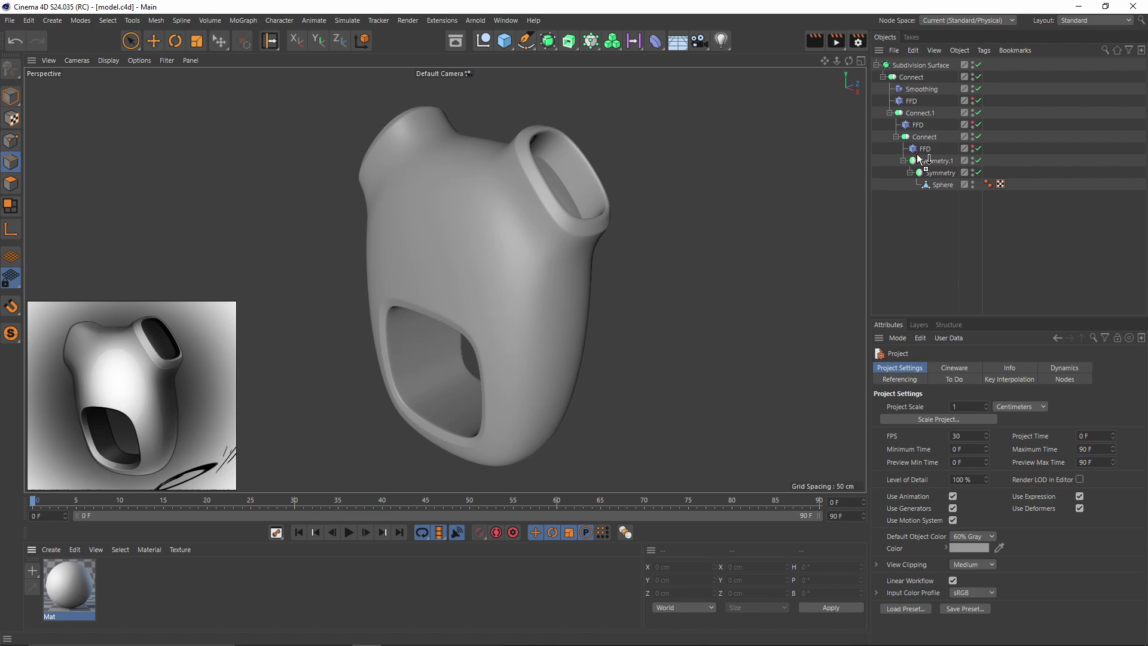
Assign a new material to the Sphere and open it in the Material Editor, placed beside the model.
{"action": "left_click_drag", "start_coordinate": [921, 160], "coordinate": [944, 186]}
{"action": "left_click", "coordinate": [78, 581]}
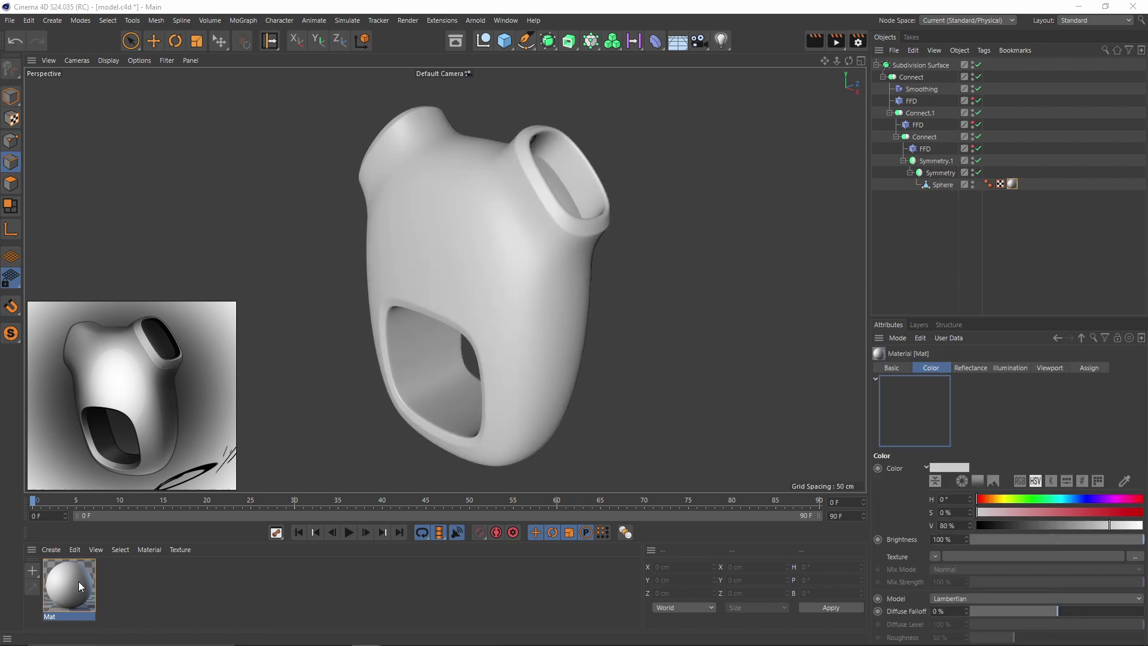
{"action": "double_click", "coordinate": [78, 581]}
{"action": "left_click_drag", "start_coordinate": [251, 176], "coordinate": [845, 131]}
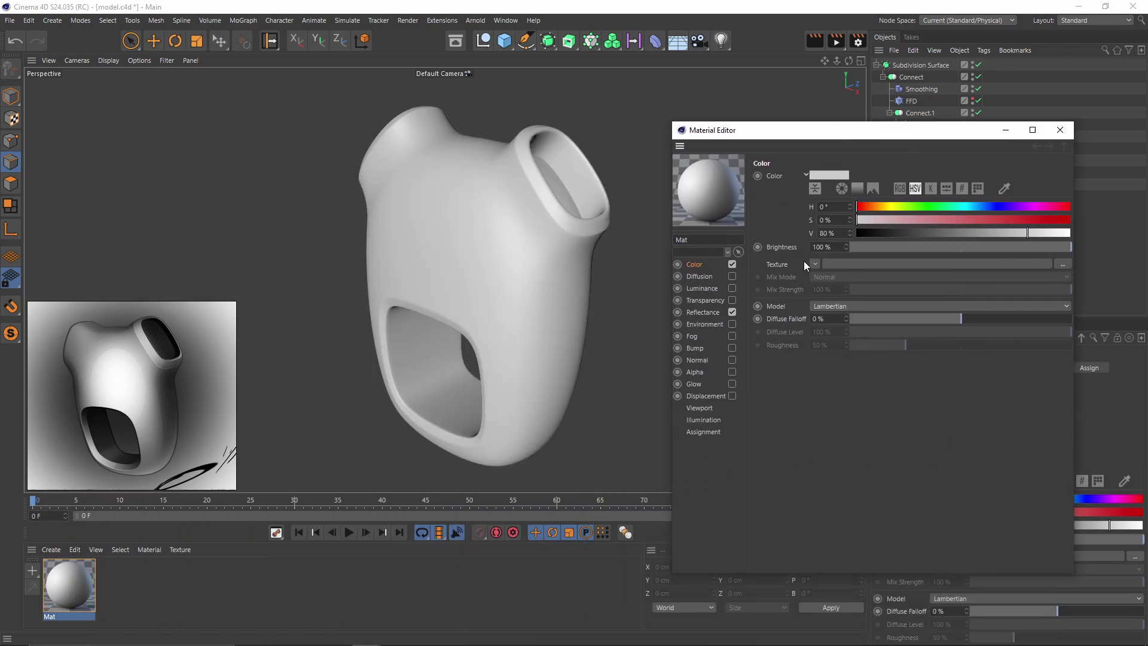
Load a Fresnel shader as the material's Color texture and open the shader's settings.
{"action": "left_click", "coordinate": [815, 263]}
{"action": "left_click", "coordinate": [838, 389]}
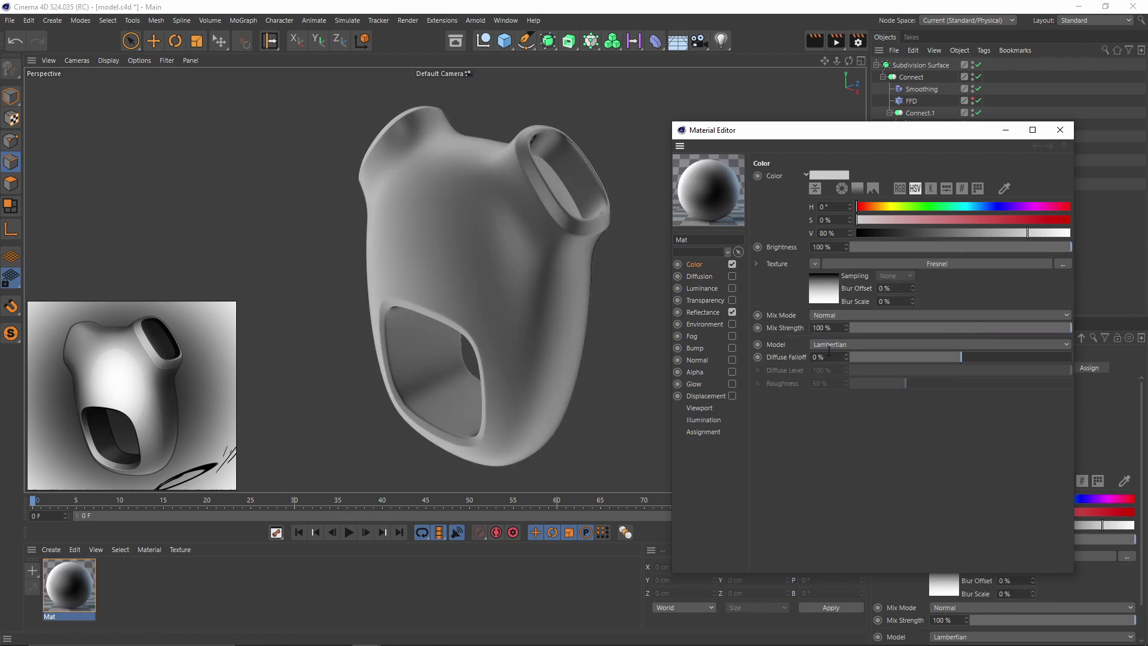
{"action": "left_click", "coordinate": [826, 302]}
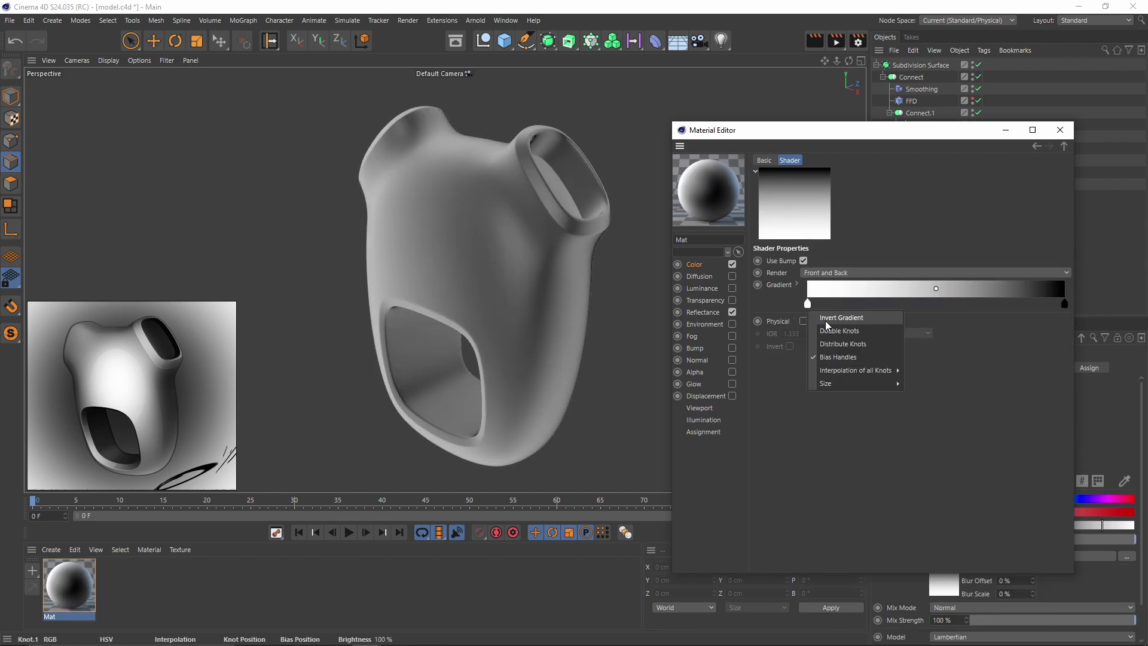
Invert the Fresnel gradient, set its light knot's V to about 72%, and shift the black knot slightly inward.
{"action": "double_click", "coordinate": [1064, 303]}
{"action": "left_click", "coordinate": [1096, 343]}
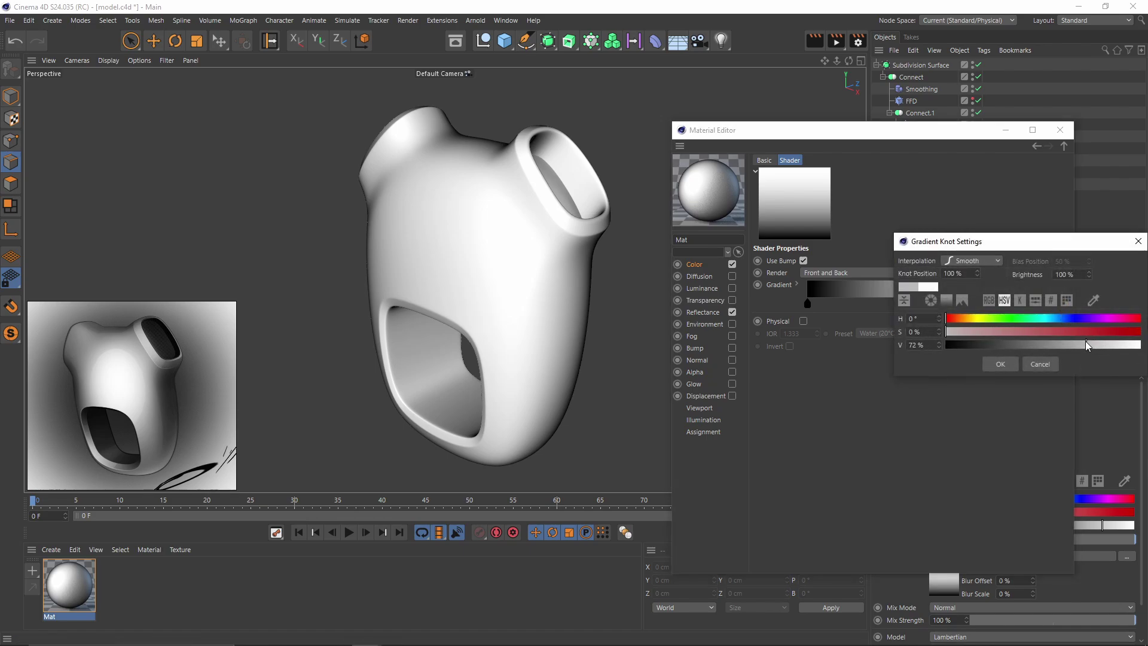
{"action": "left_click", "coordinate": [1000, 363]}
{"action": "left_click_drag", "start_coordinate": [807, 303], "coordinate": [823, 303]}
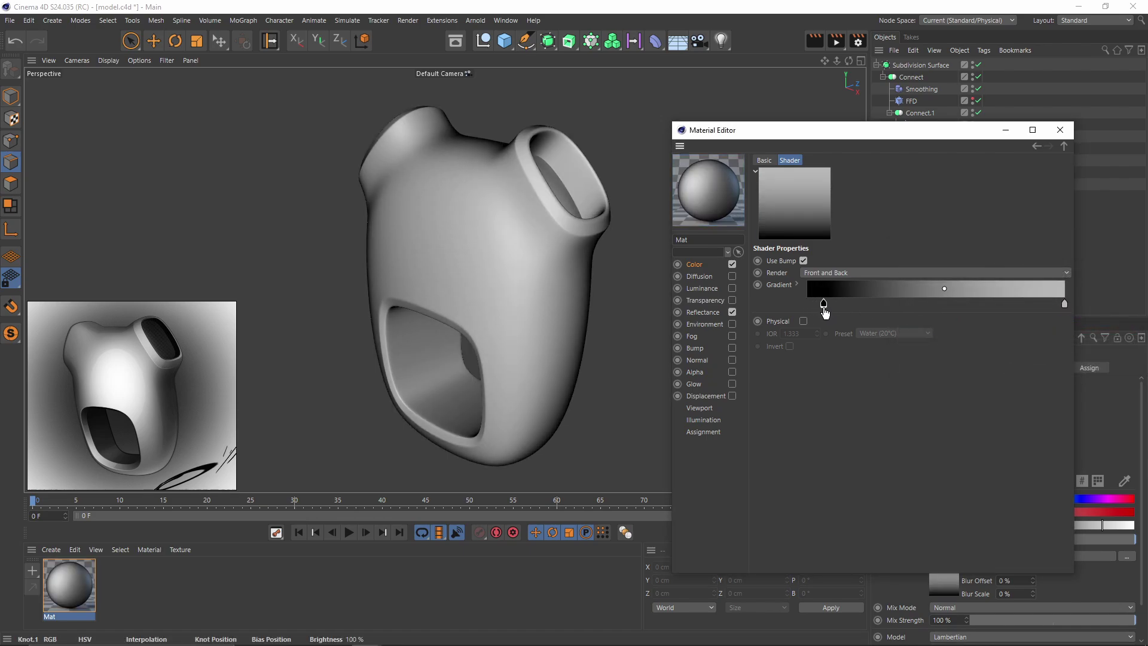
Add a GGX reflection layer to the material's Reflectance channel.
{"action": "left_click", "coordinate": [731, 312]}
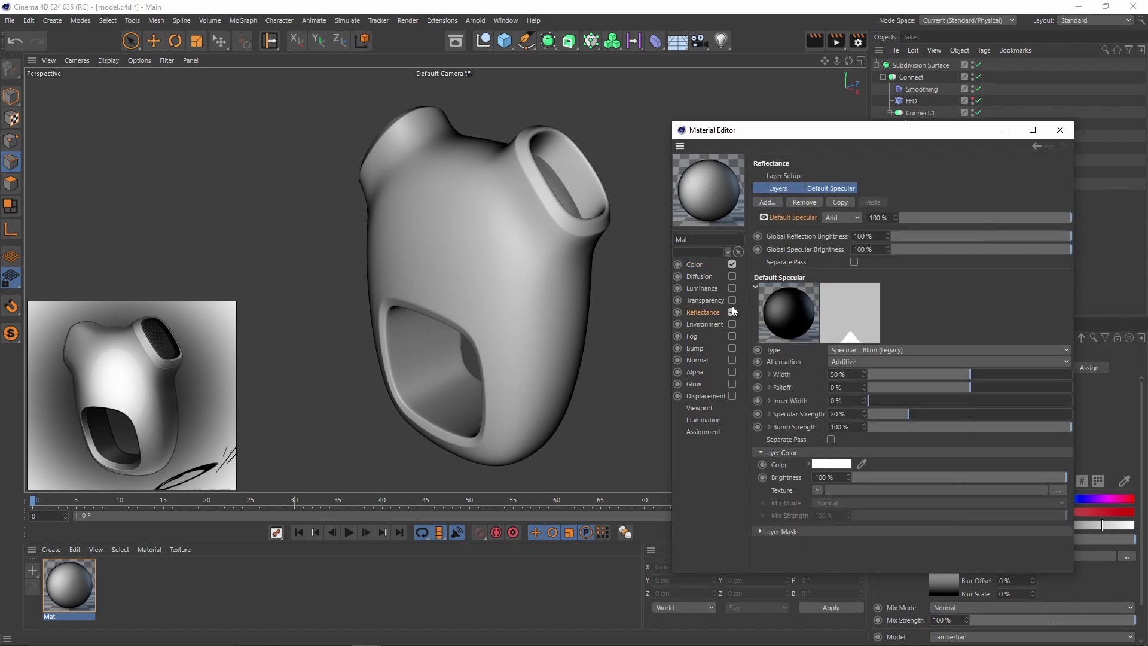
{"action": "left_click", "coordinate": [767, 202]}
{"action": "left_click", "coordinate": [790, 217]}
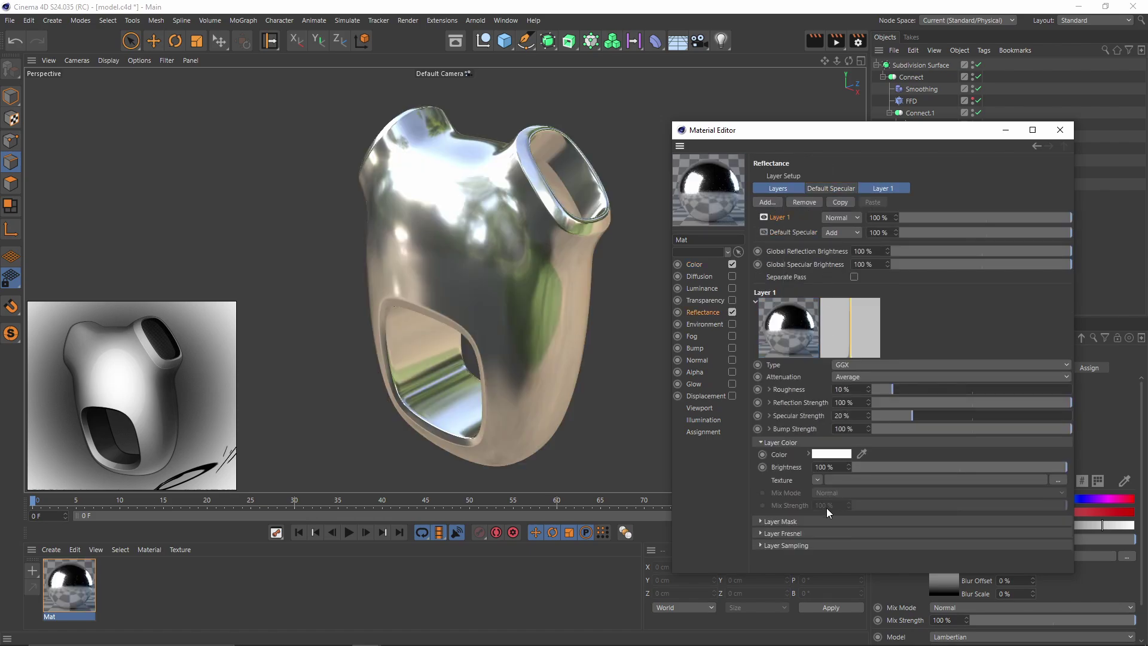
Set the GGX layer's Fresnel to Dielectric, edit its IOR, and close the Material Editor.
{"action": "left_click", "coordinate": [789, 534]}
{"action": "left_click", "coordinate": [816, 544]}
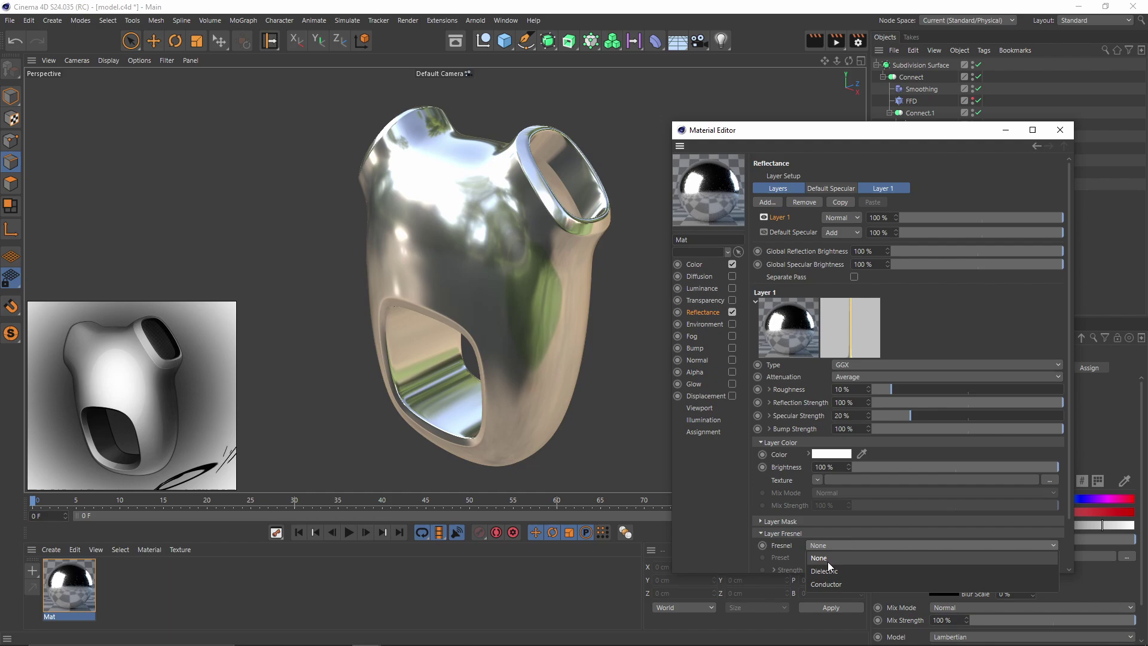
{"action": "left_click", "coordinate": [827, 562]}
{"action": "key", "text": "BackSpace"}
{"action": "key", "text": "BackSpace"}
{"action": "key", "text": "BackSpace"}
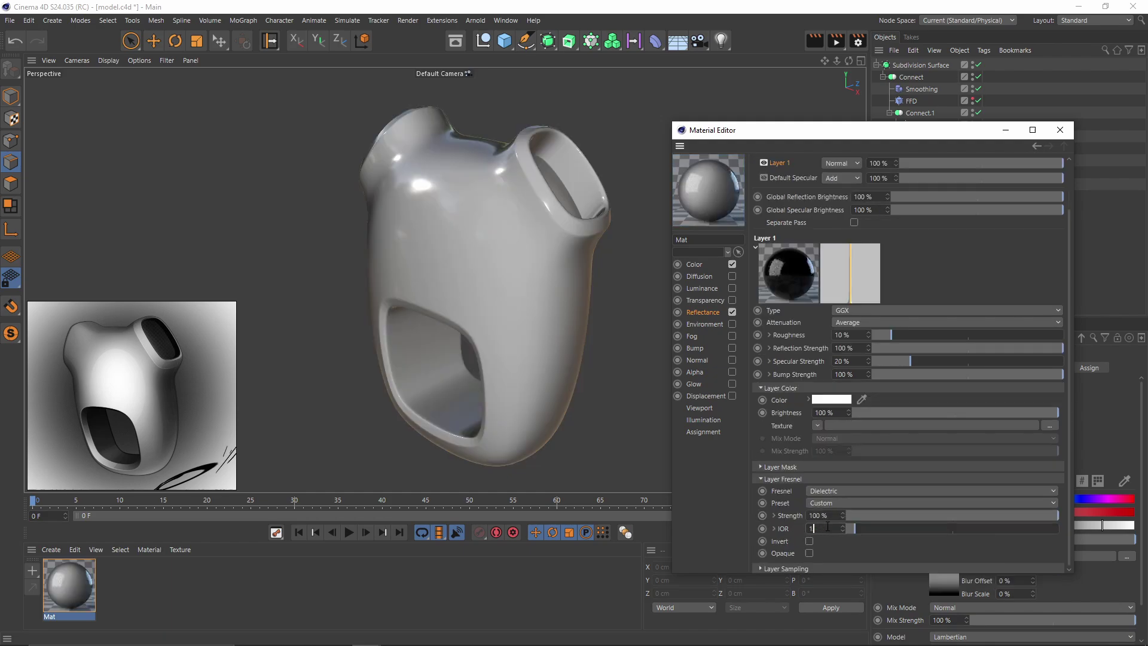
{"action": "left_click", "coordinate": [1059, 129]}
Add a camera, look through it, and set its bank rotation to about 8°.
{"action": "left_click_drag", "start_coordinate": [538, 191], "coordinate": [489, 275], "text": "alt"}
{"action": "left_click_drag", "start_coordinate": [489, 274], "coordinate": [470, 276], "text": "alt"}
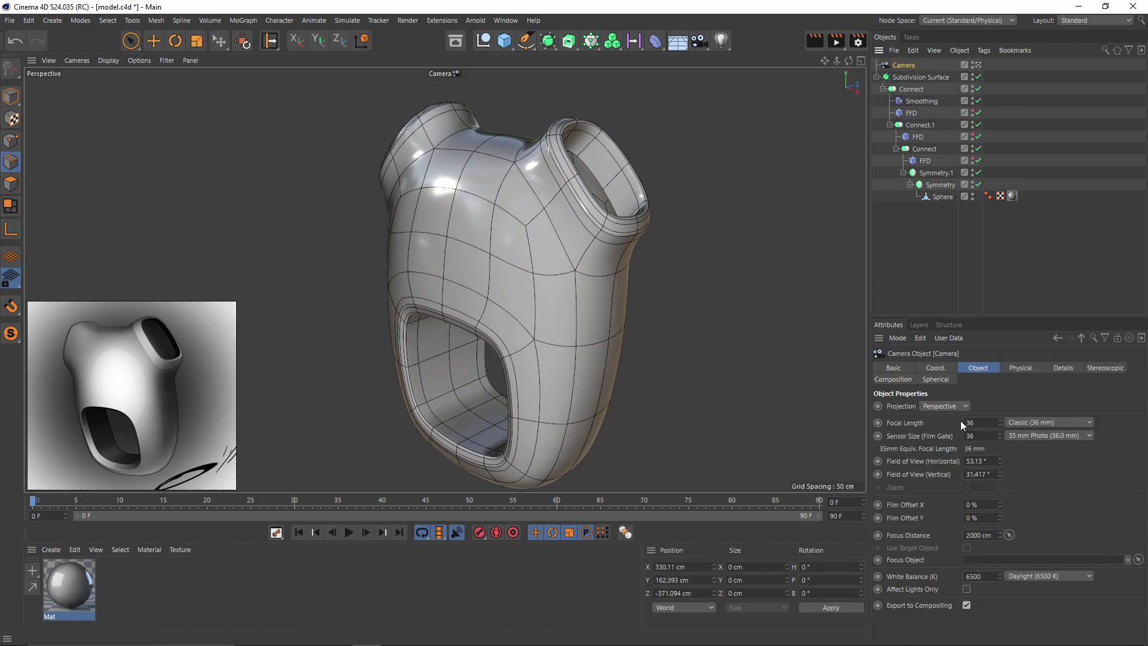
{"action": "left_click", "coordinate": [936, 367]}
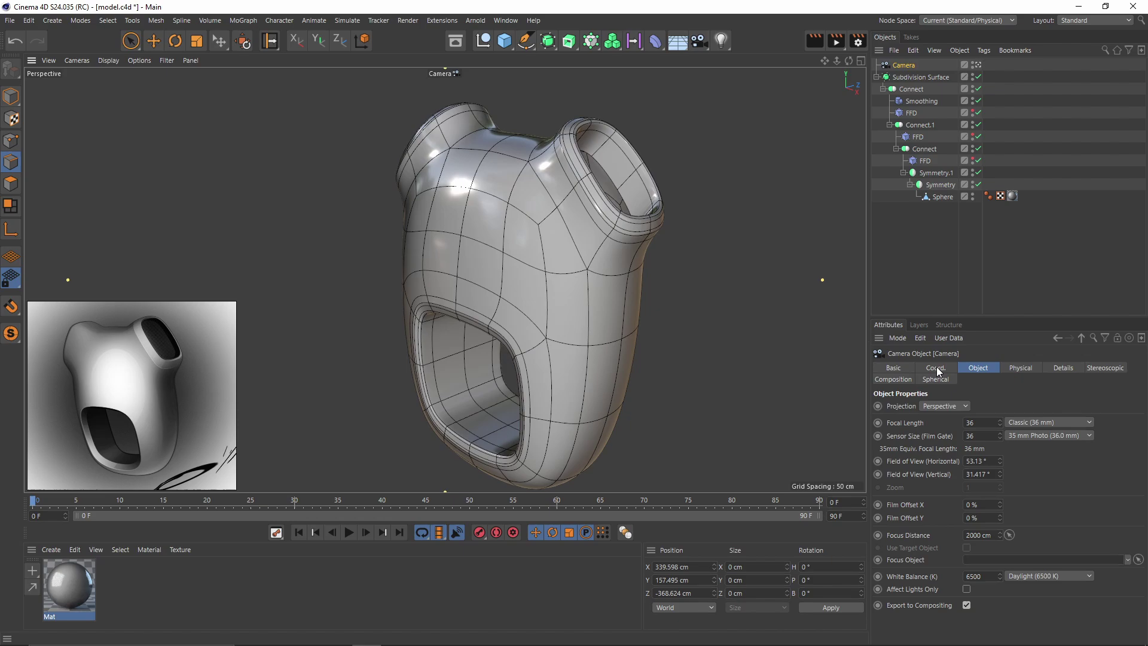
{"action": "left_click", "coordinate": [1015, 429]}
{"action": "left_click_drag", "start_coordinate": [1015, 433], "coordinate": [1015, 427]}
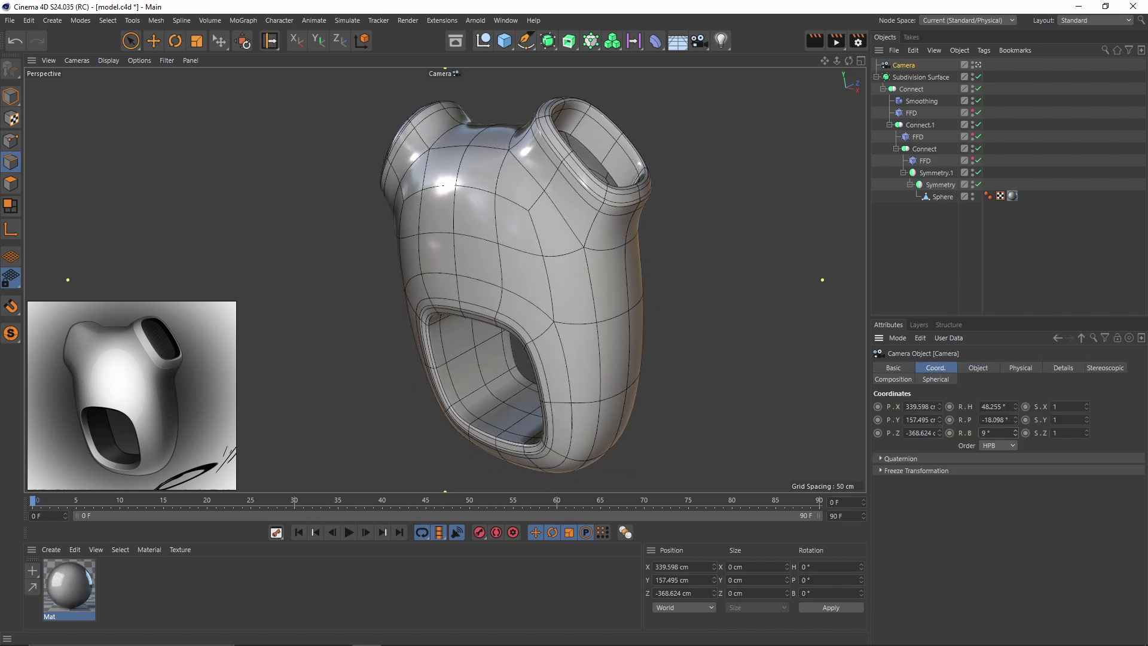
Reframe the model through the camera and display it with Gouraud shading without lines.
{"action": "left_click_drag", "start_coordinate": [594, 243], "coordinate": [567, 243], "text": "alt"}
{"action": "middle_click_drag", "start_coordinate": [573, 242], "coordinate": [550, 223], "text": "alt"}
{"action": "key", "text": "n"}
{"action": "key", "text": "a"}
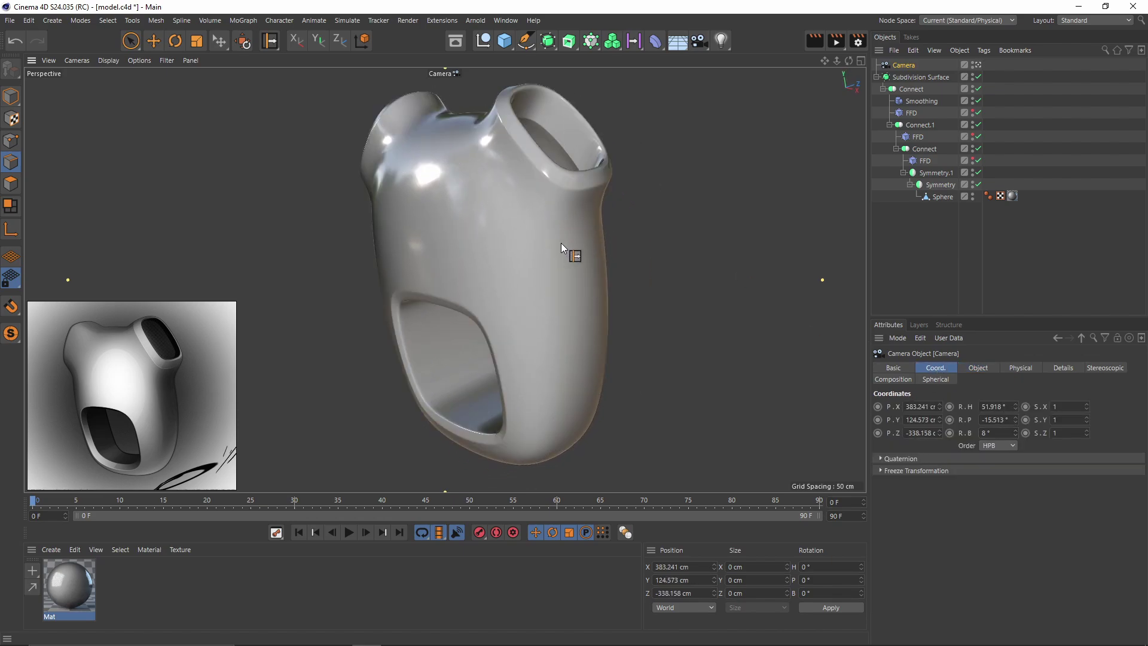
{"action": "left_click_drag", "start_coordinate": [561, 243], "coordinate": [558, 246], "text": "alt"}
Reopen the material's Fresnel shader, brighten the gradient's light knot, and close the Material Editor.
{"action": "double_click", "coordinate": [68, 585]}
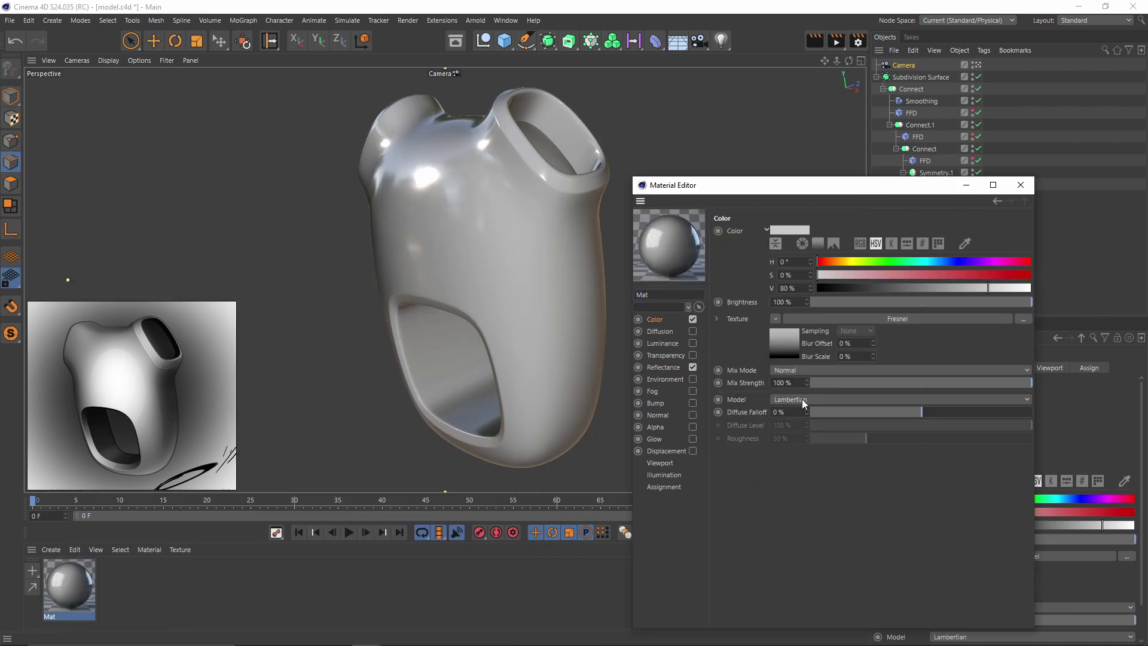
{"action": "left_click", "coordinate": [801, 392]}
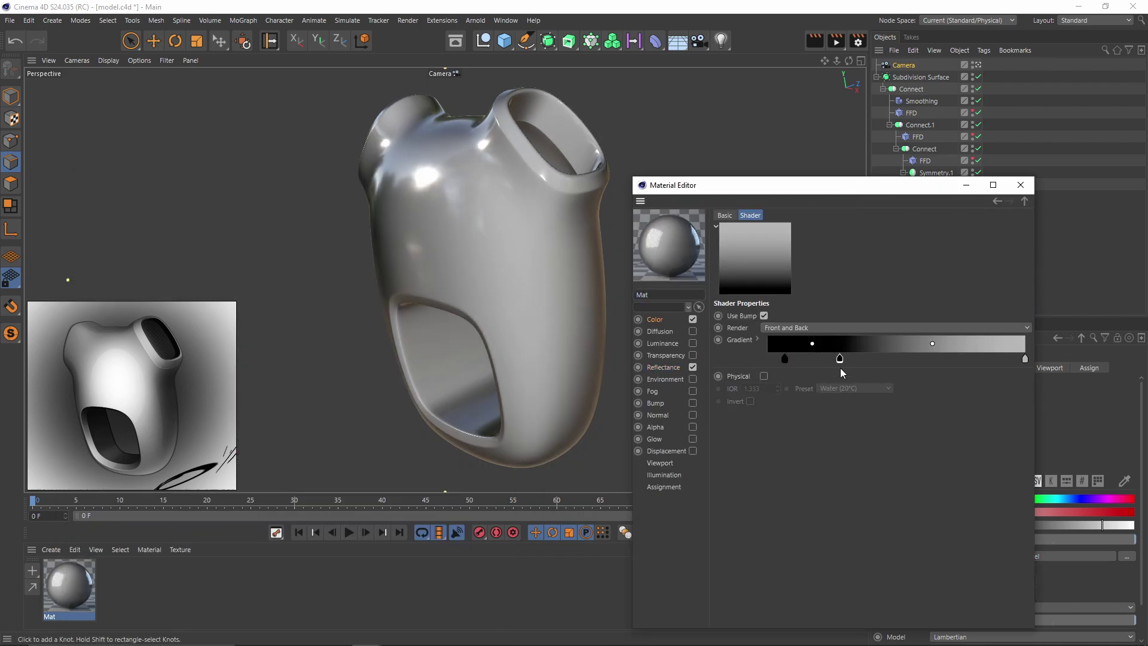
{"action": "double_click", "coordinate": [1025, 358]}
{"action": "left_click", "coordinate": [1020, 184]}
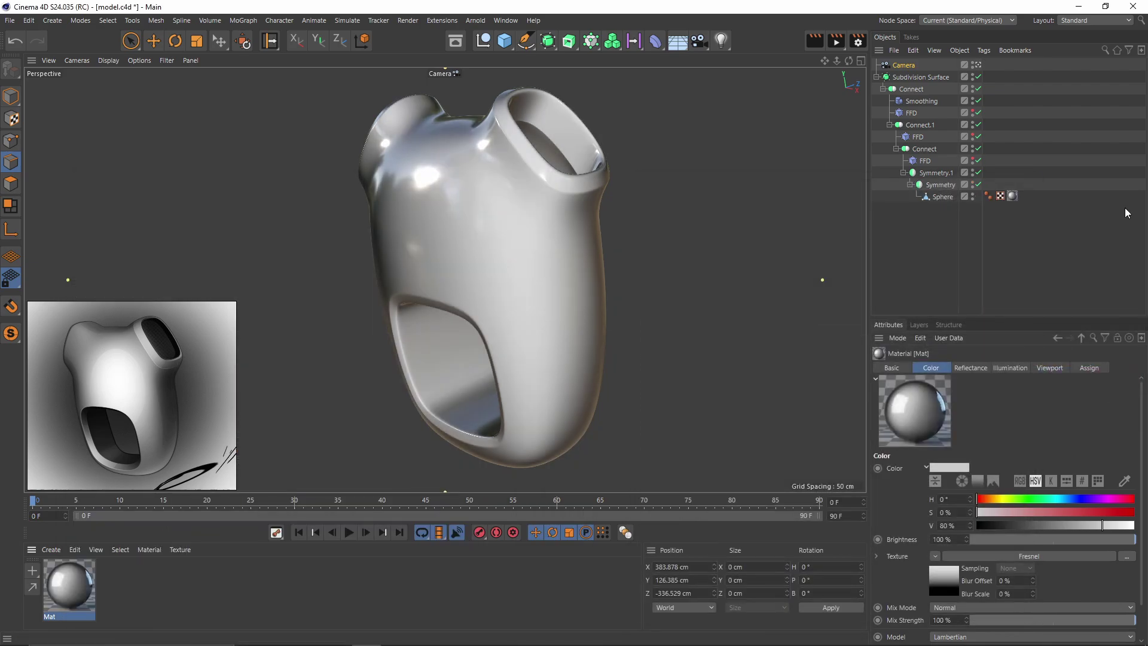
Display the model with Gouraud shading and lines, and clear the object selection.
{"action": "key", "text": "n"}
{"action": "key", "text": "b"}
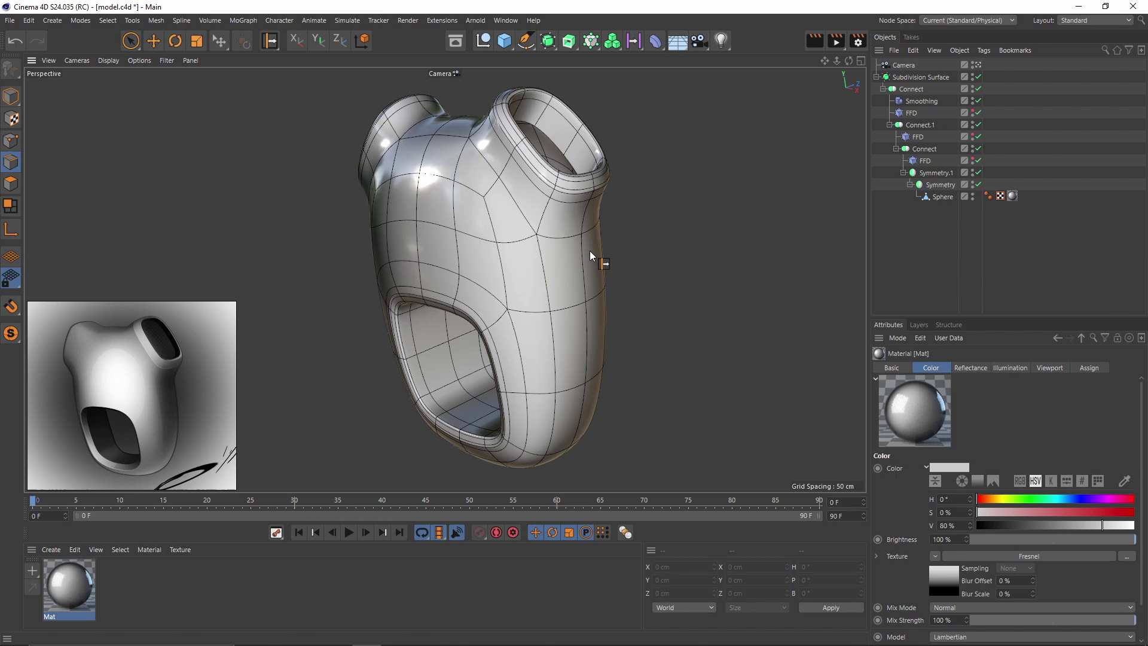